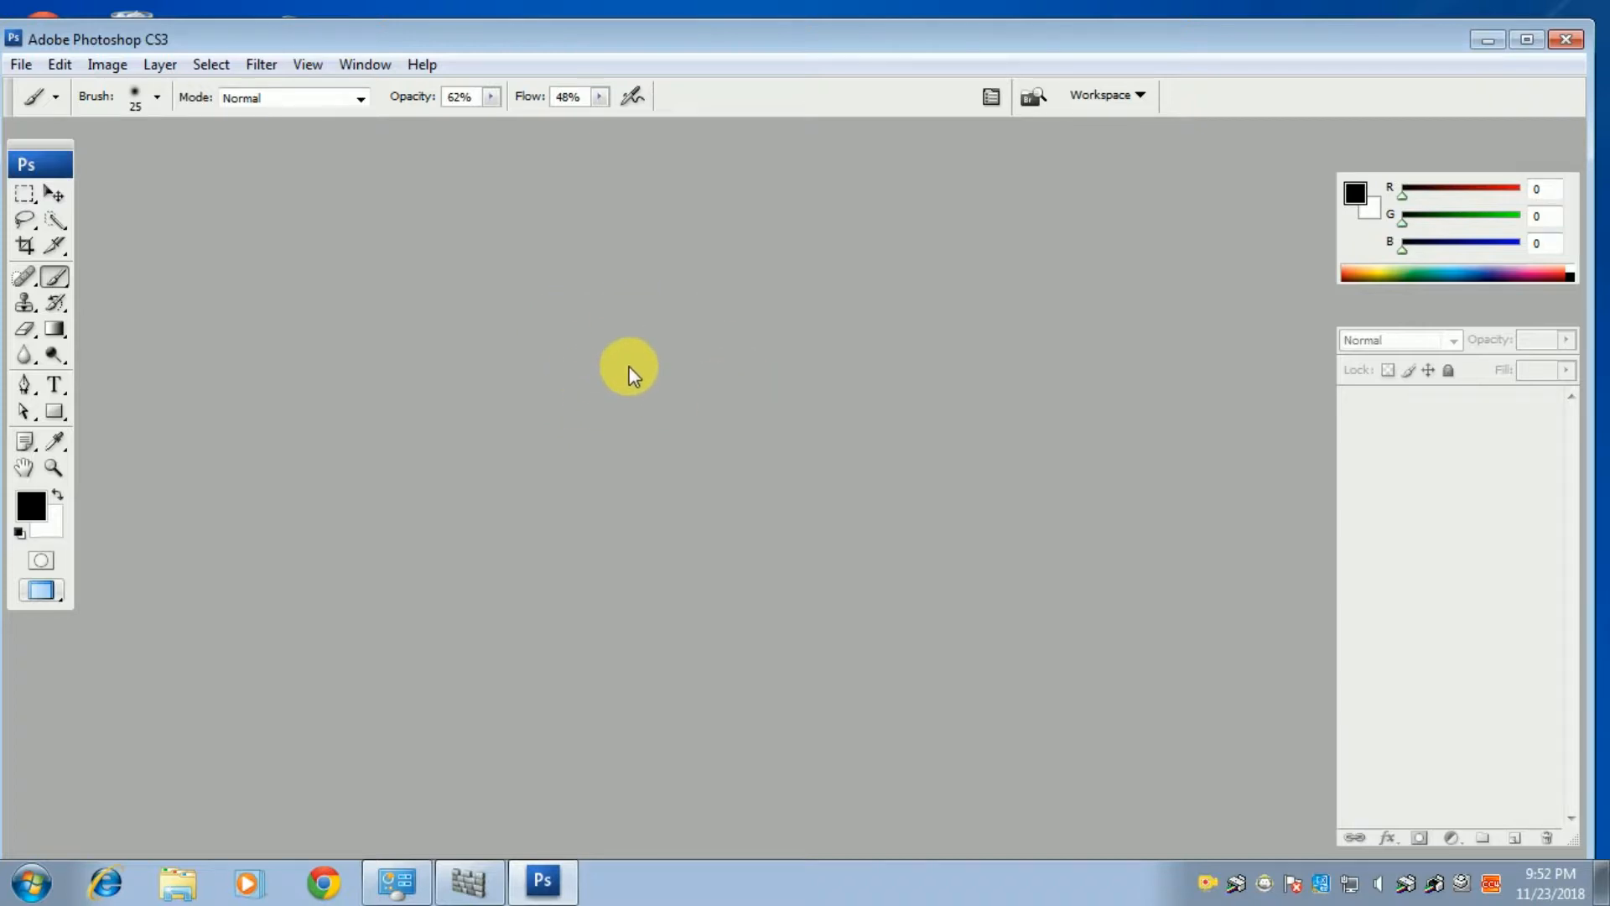
- Start opening a file and browse to the "psd fail" folder on Local Disk (D:)
{"action": "double_click", "coordinate": [686, 289]}
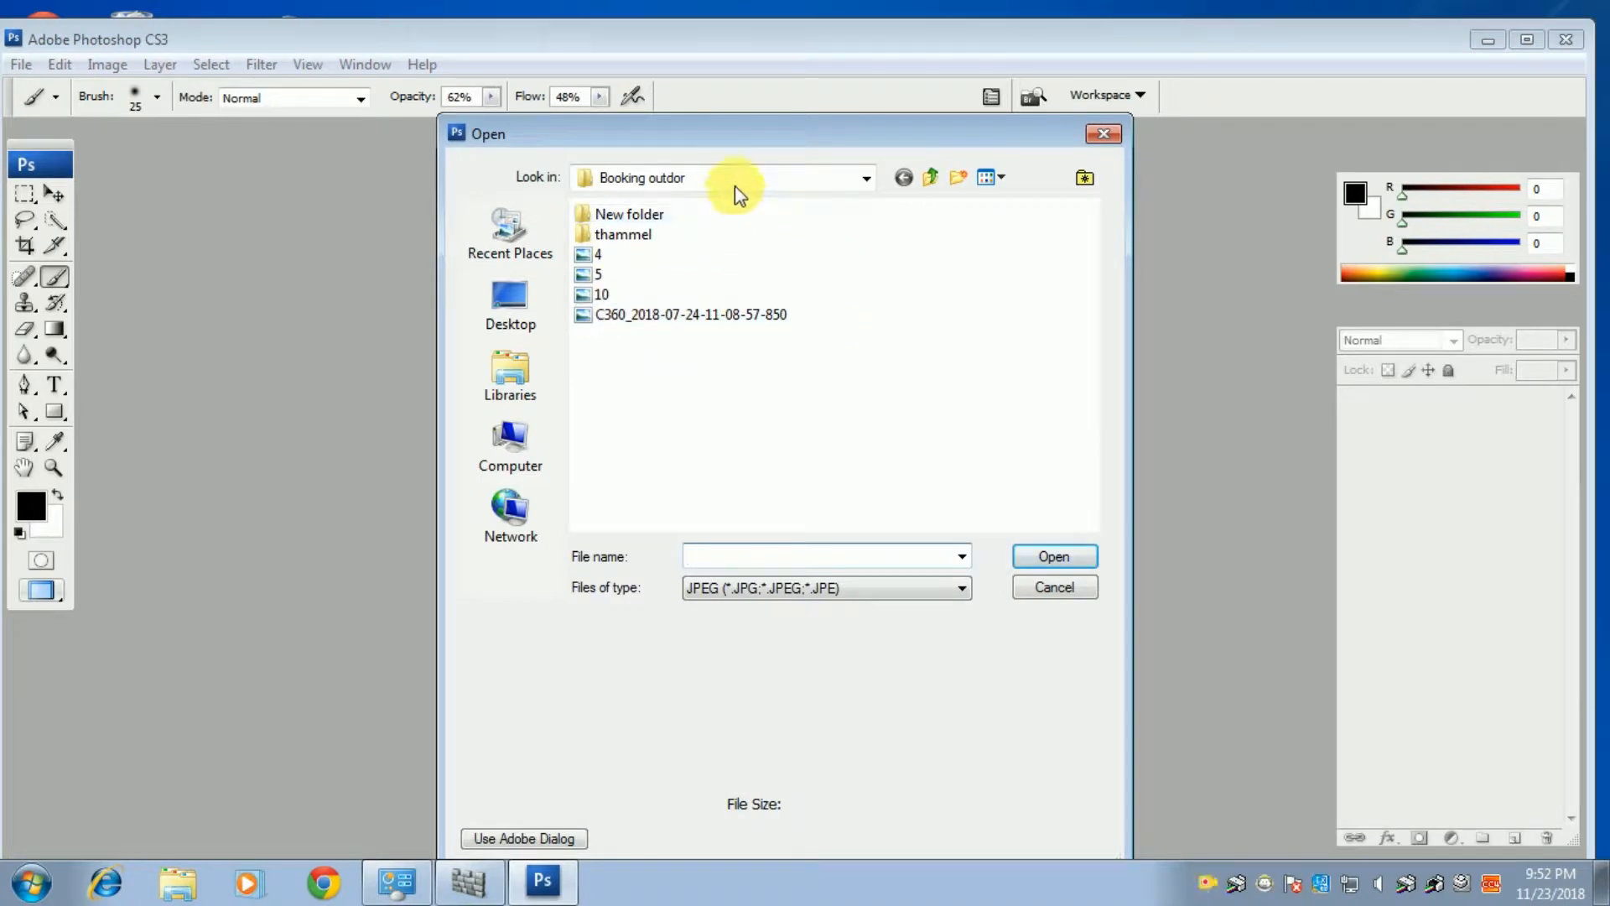
{"action": "left_click", "coordinate": [729, 179]}
{"action": "left_click", "coordinate": [663, 315]}
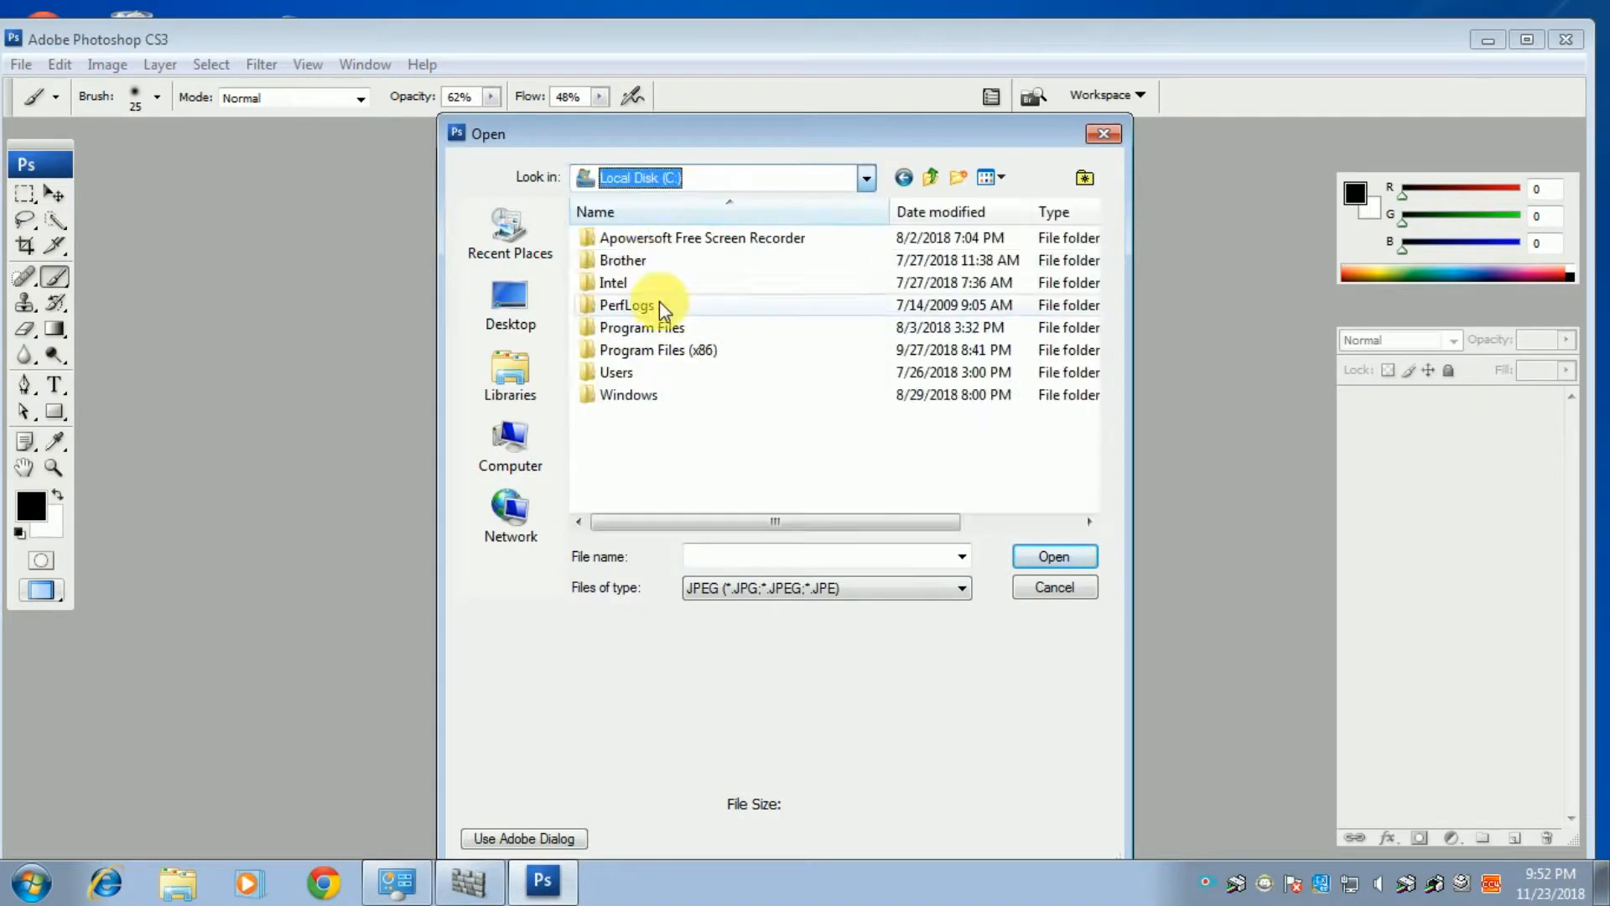
{"action": "left_click", "coordinate": [720, 183]}
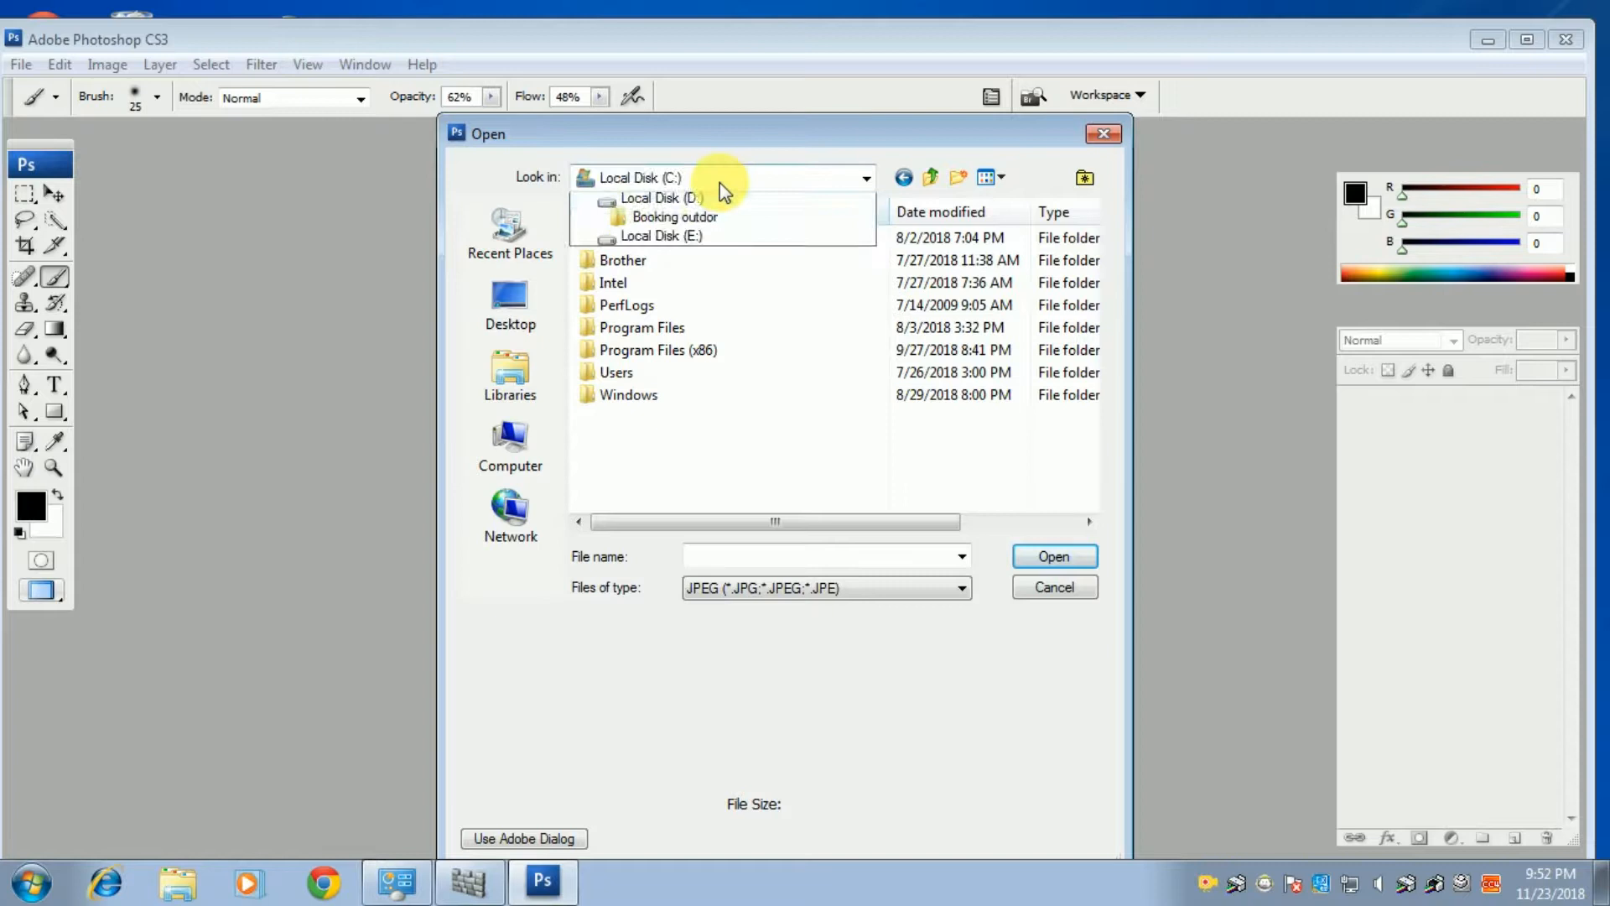
{"action": "left_click", "coordinate": [668, 349]}
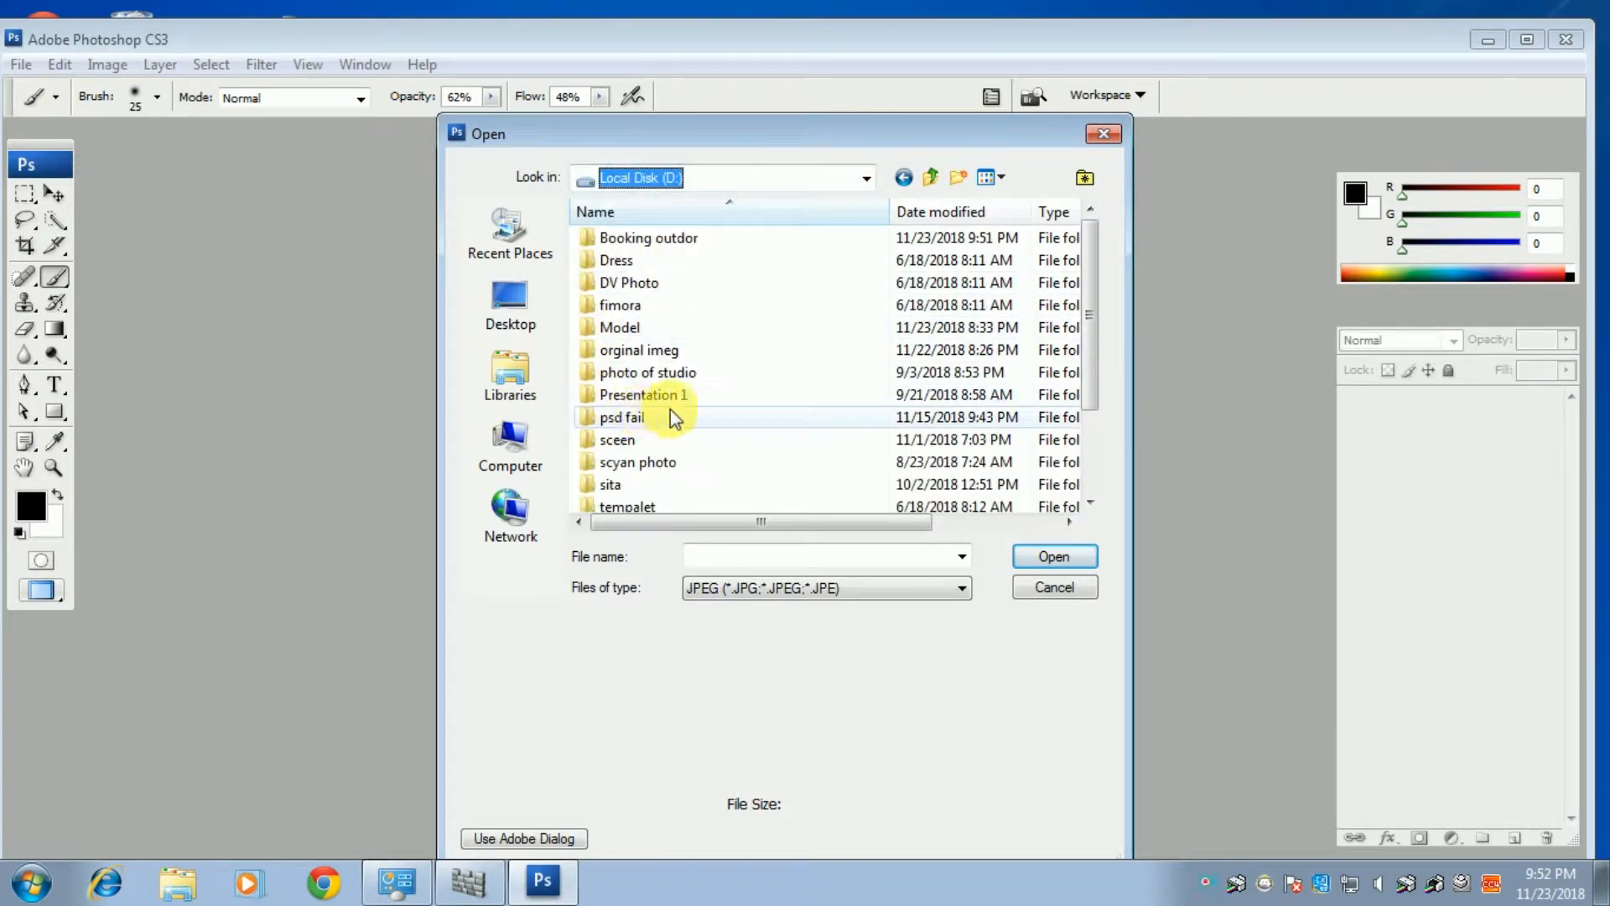
{"action": "left_click_drag", "start_coordinate": [1088, 325], "coordinate": [1097, 374]}
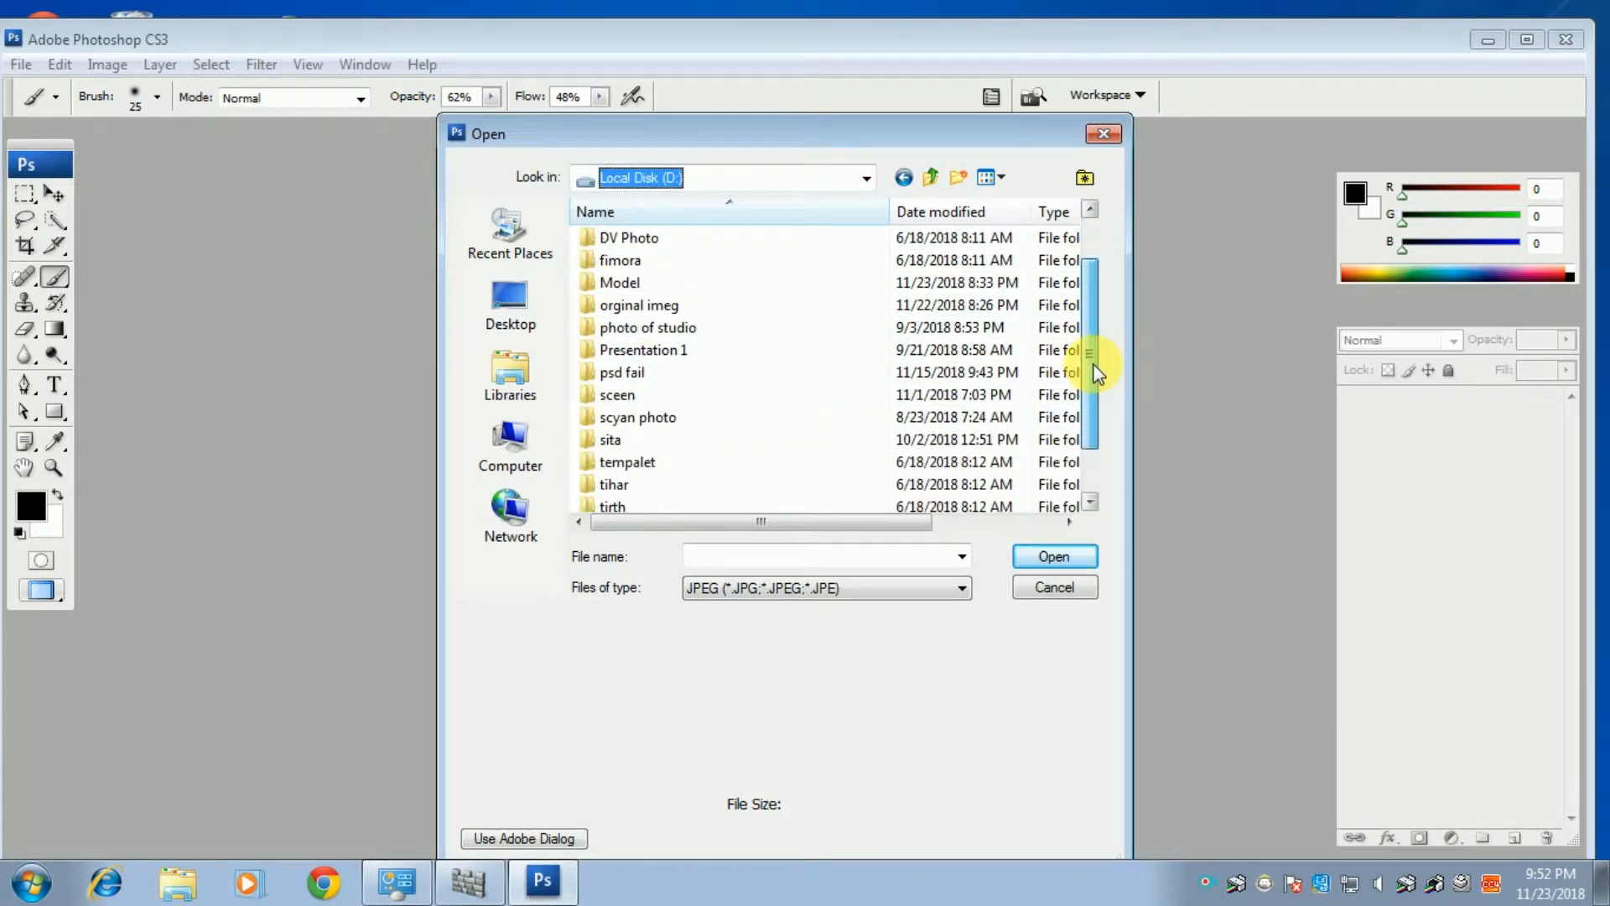
{"action": "double_click", "coordinate": [649, 374]}
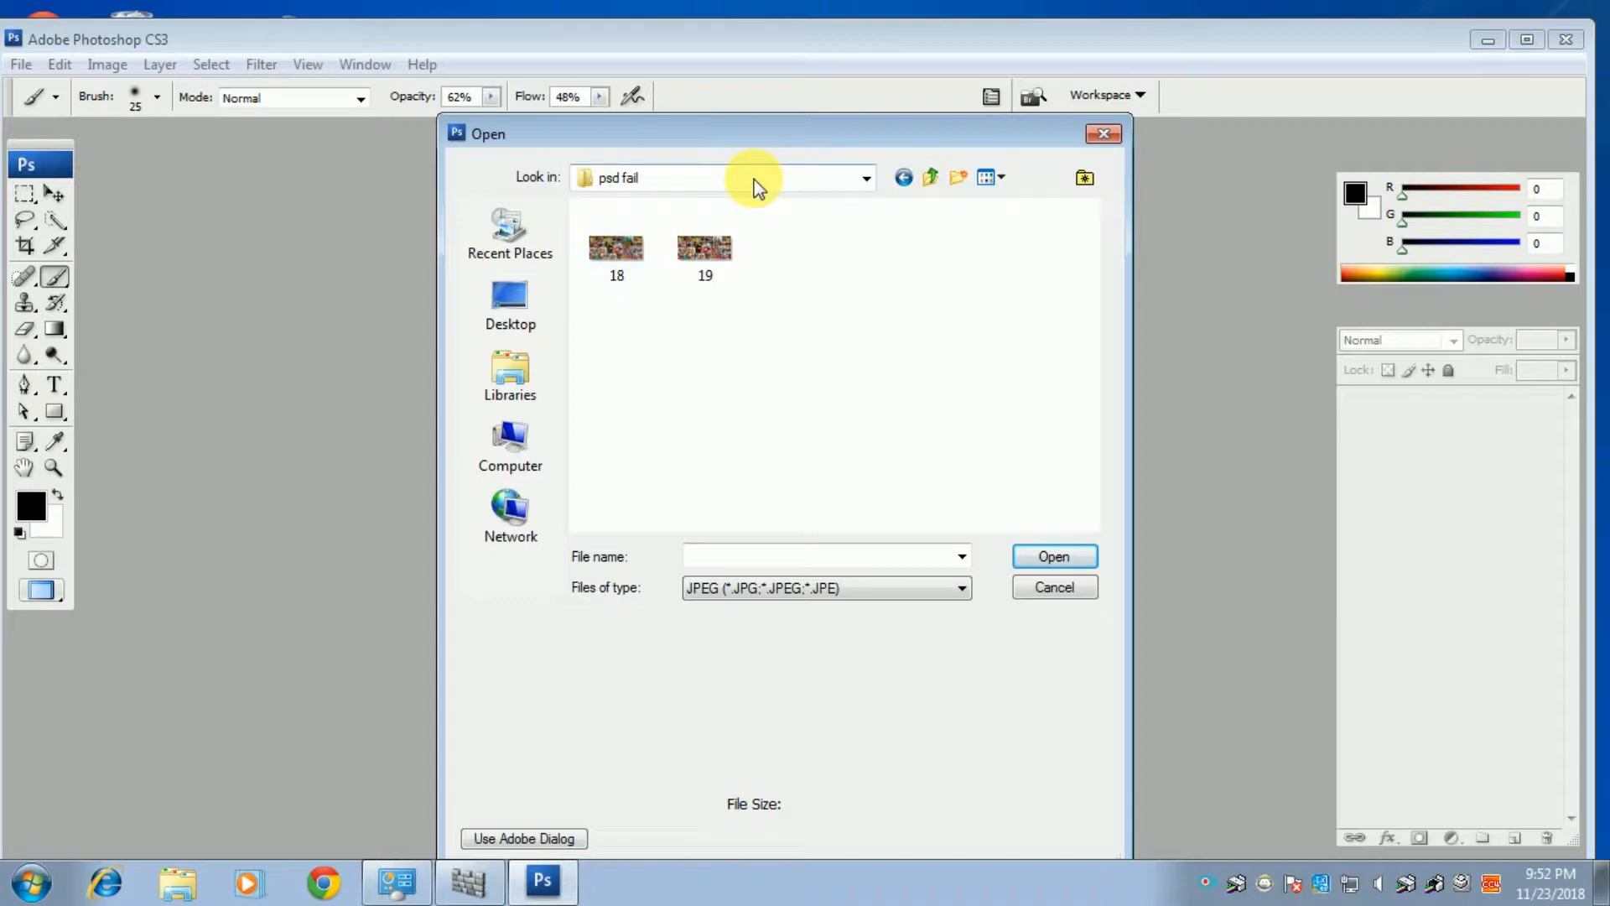
- Limit the file list to Photoshop (*.PSD;*.PDD) files, open 6.psd and restore its document to a floating window
{"action": "left_click", "coordinate": [864, 591]}
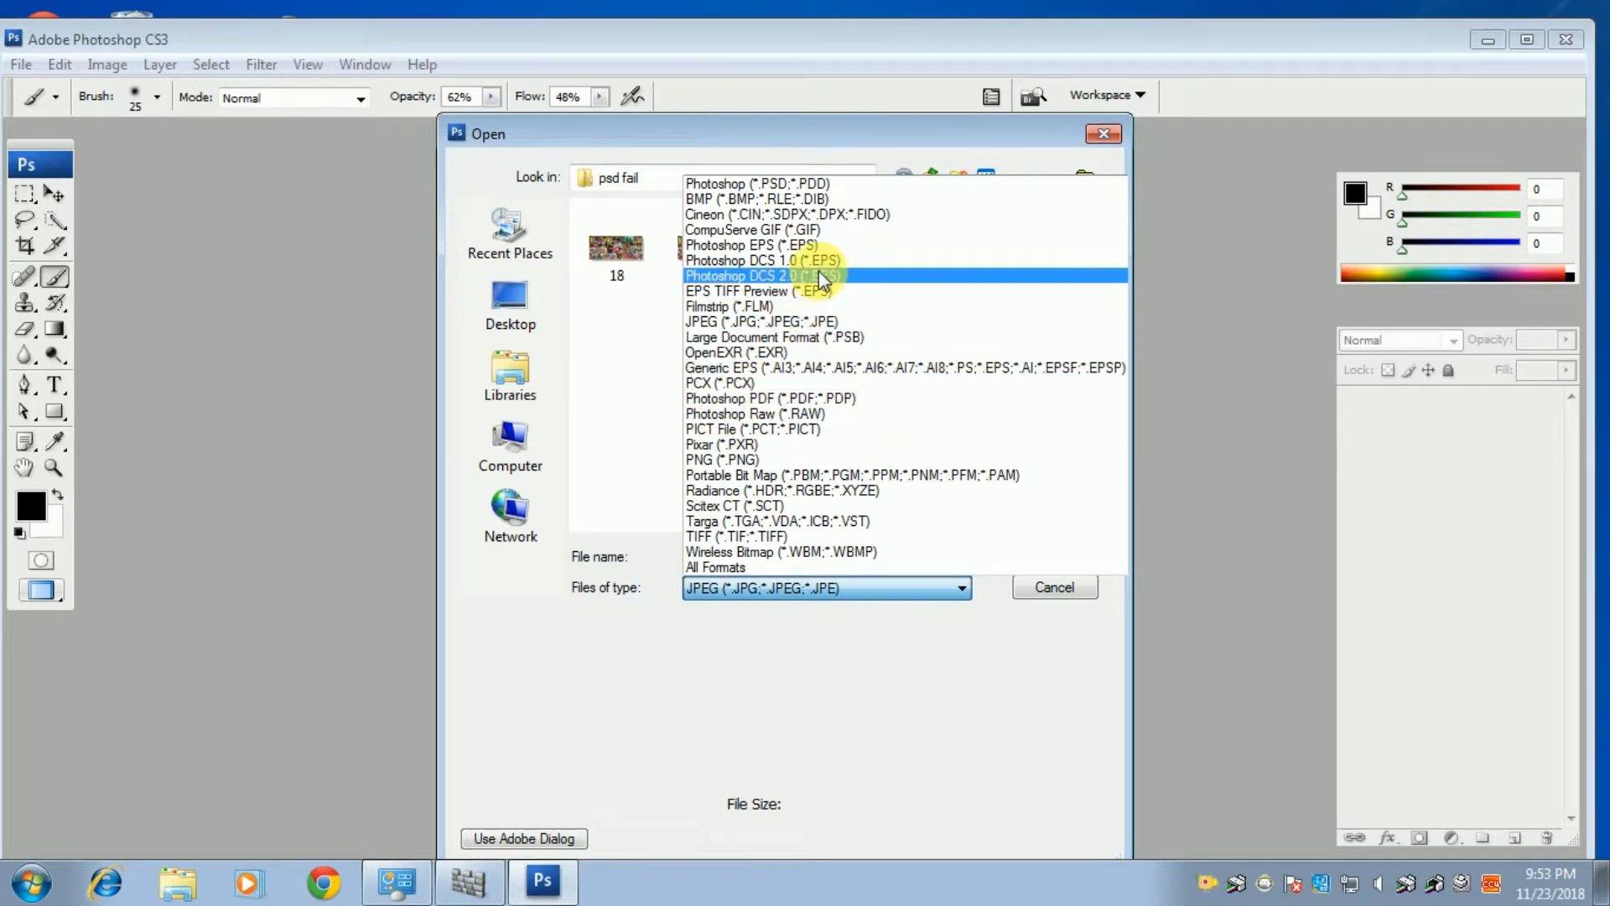
{"action": "left_click", "coordinate": [801, 183]}
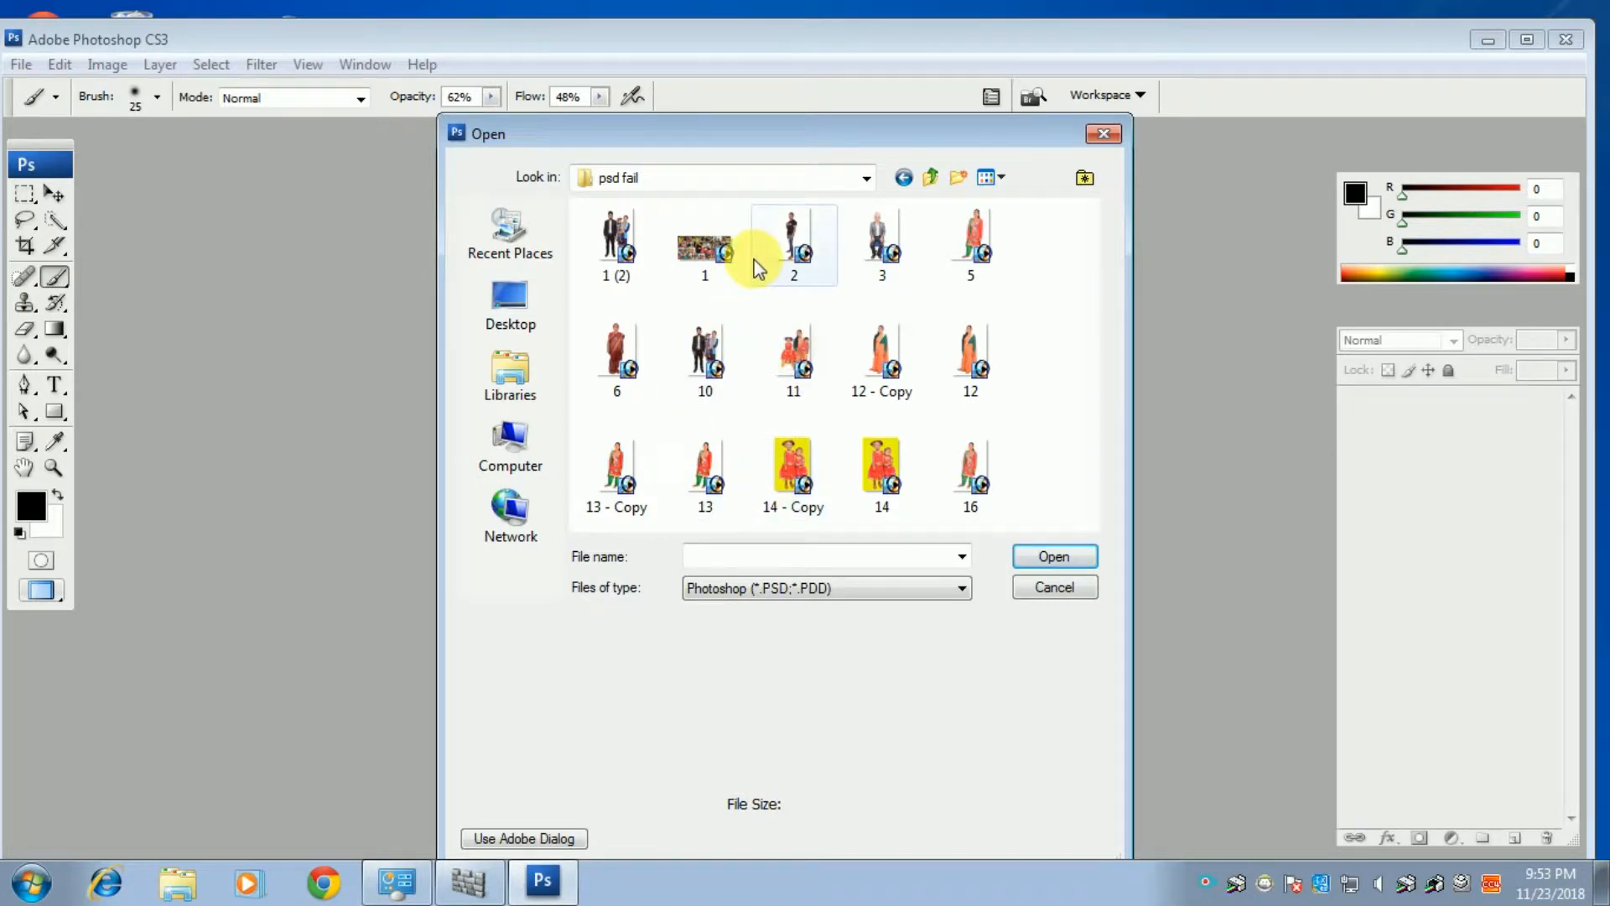
{"action": "double_click", "coordinate": [618, 352]}
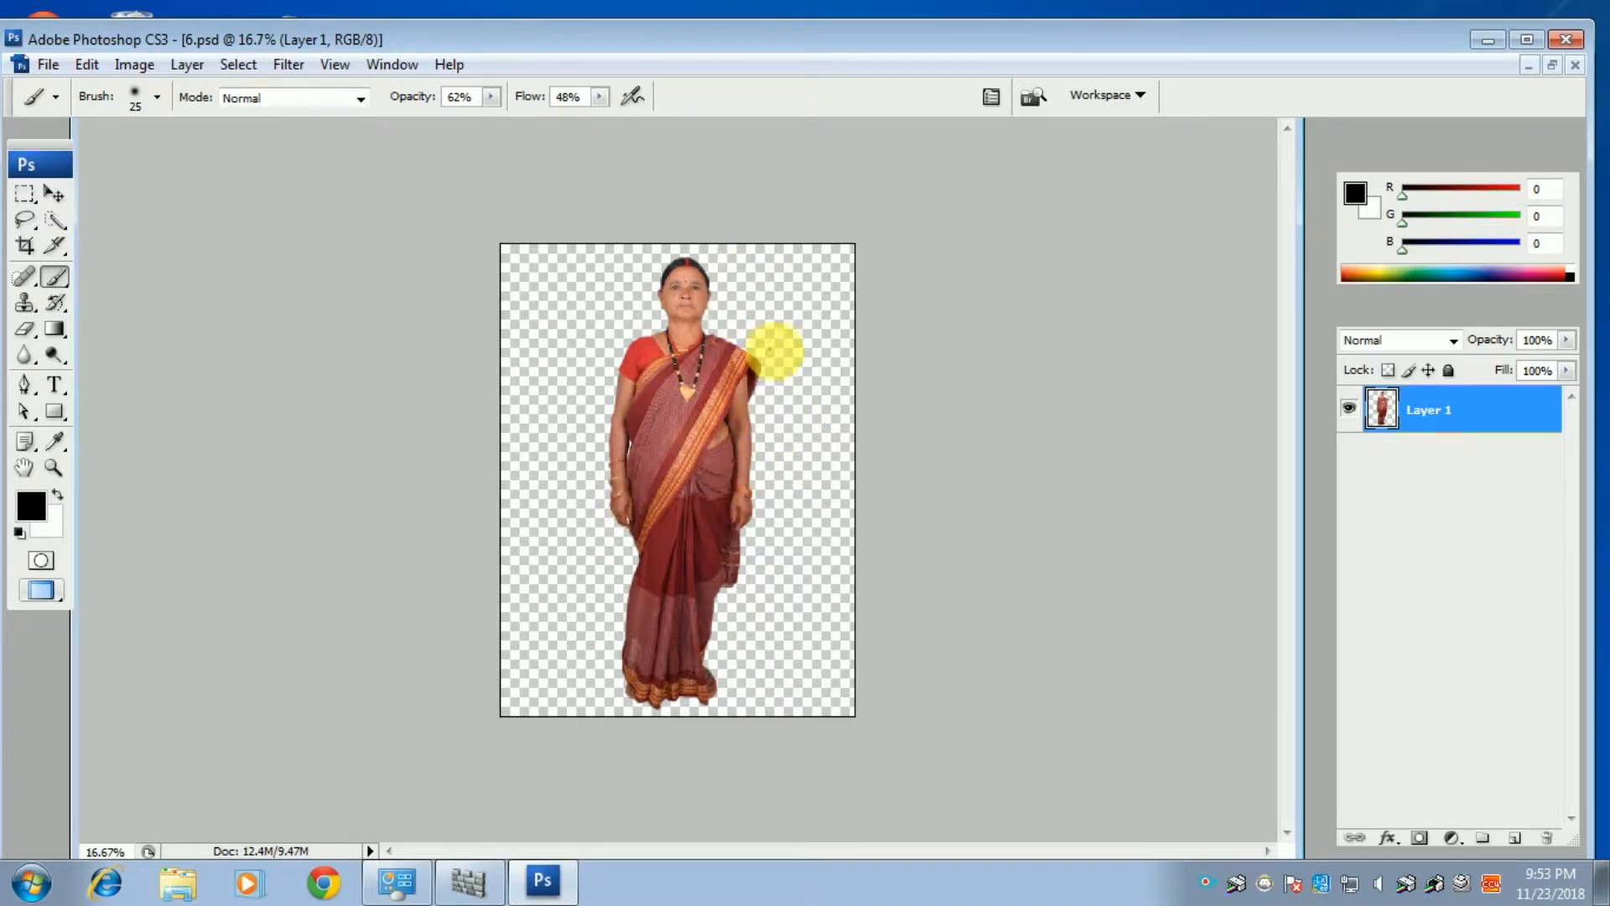
{"action": "key", "text": "ctrl+plus"}
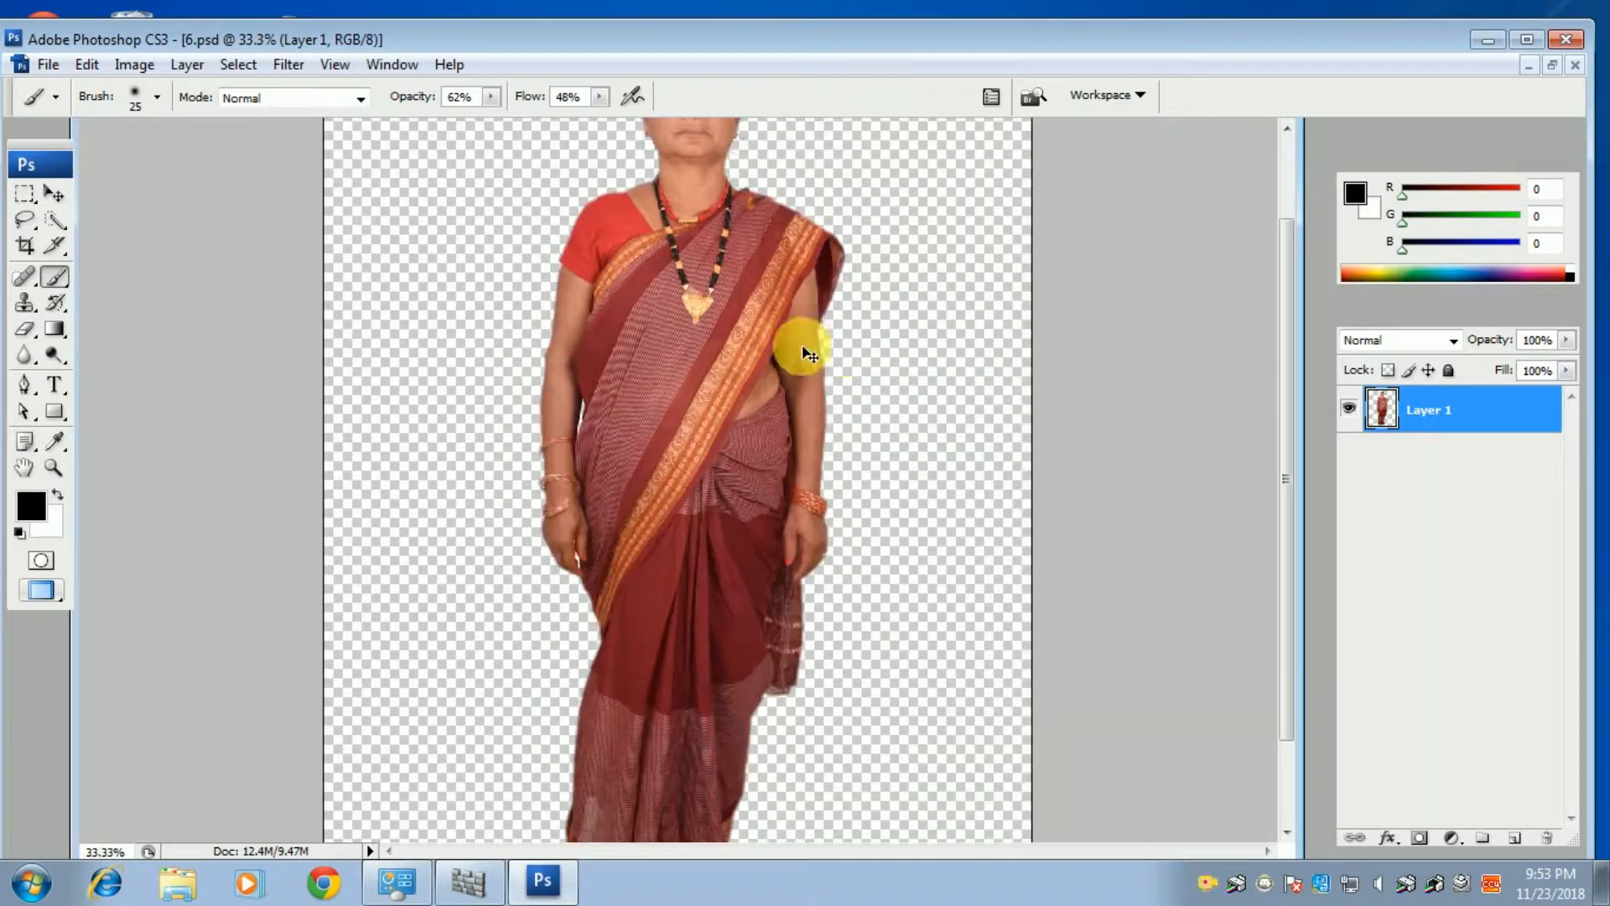
{"action": "scroll", "coordinate": [703, 298], "scroll_direction": "up", "scroll_amount": 3}
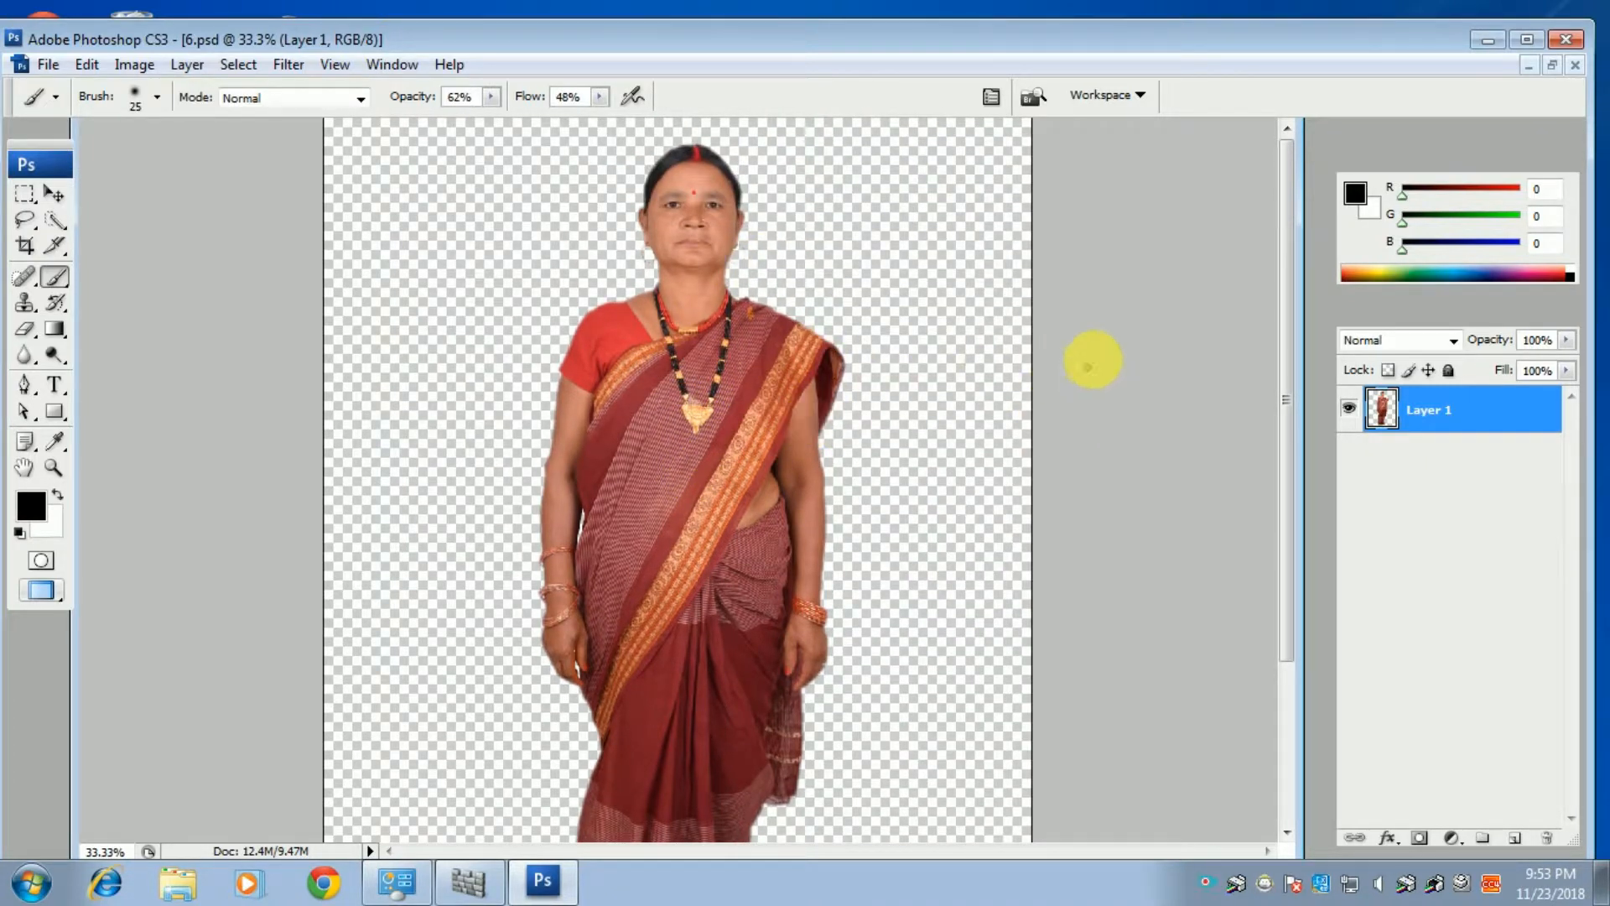
{"action": "left_click", "coordinate": [1553, 65]}
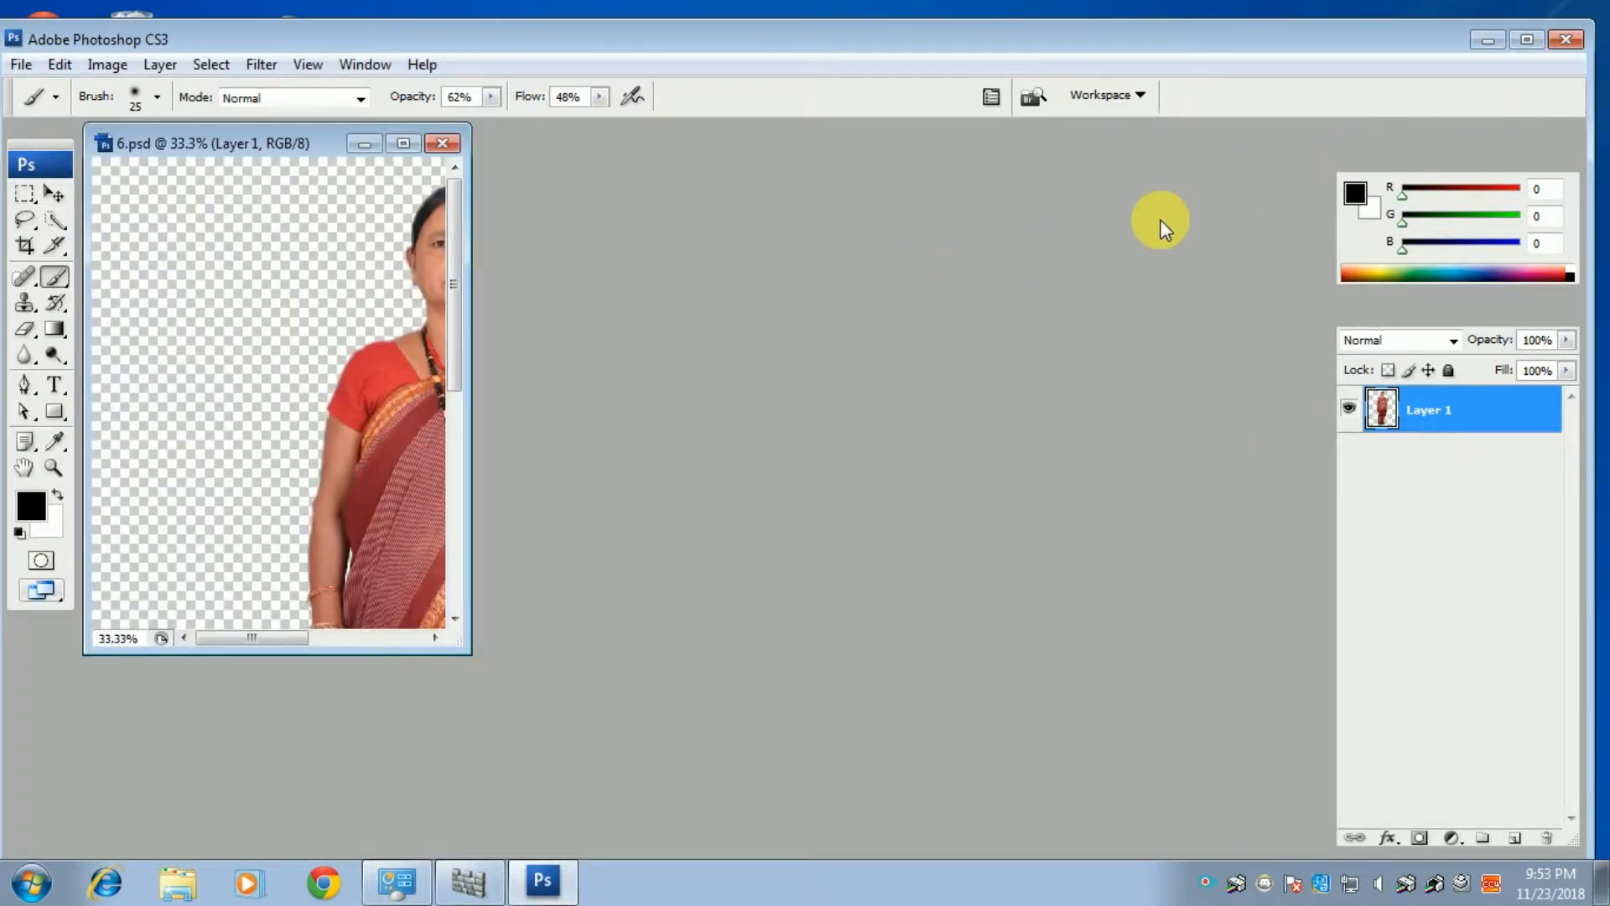
- Start opening a second file and browse to the "sceen" folder on Local Disk (D:)
{"action": "double_click", "coordinate": [796, 248]}
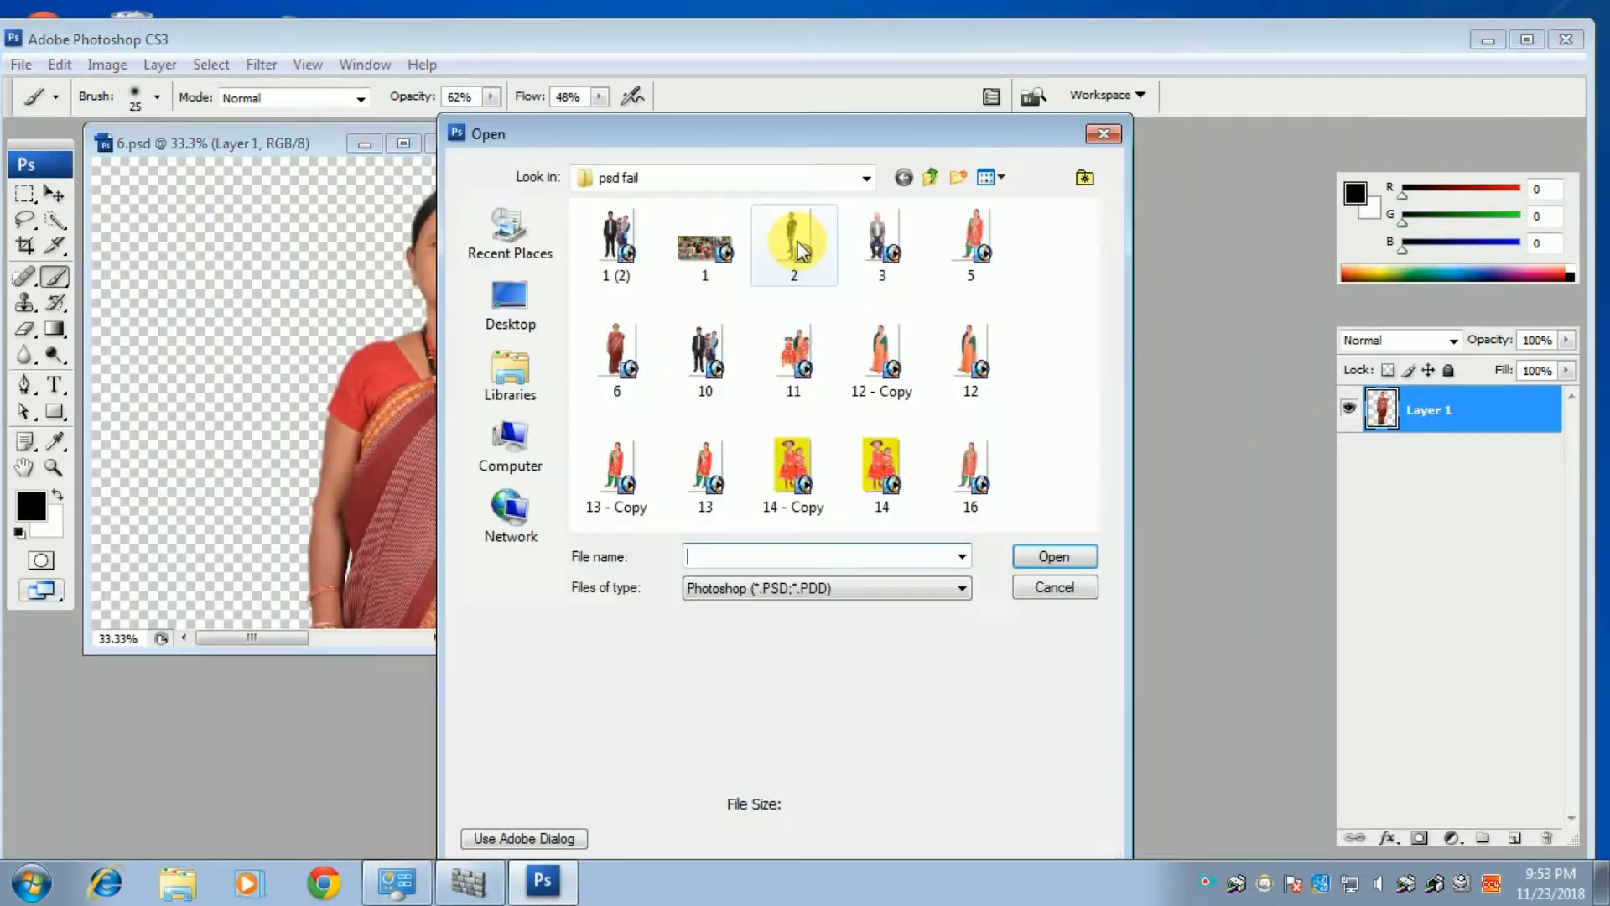
{"action": "left_click", "coordinate": [701, 178]}
{"action": "left_click", "coordinate": [678, 338]}
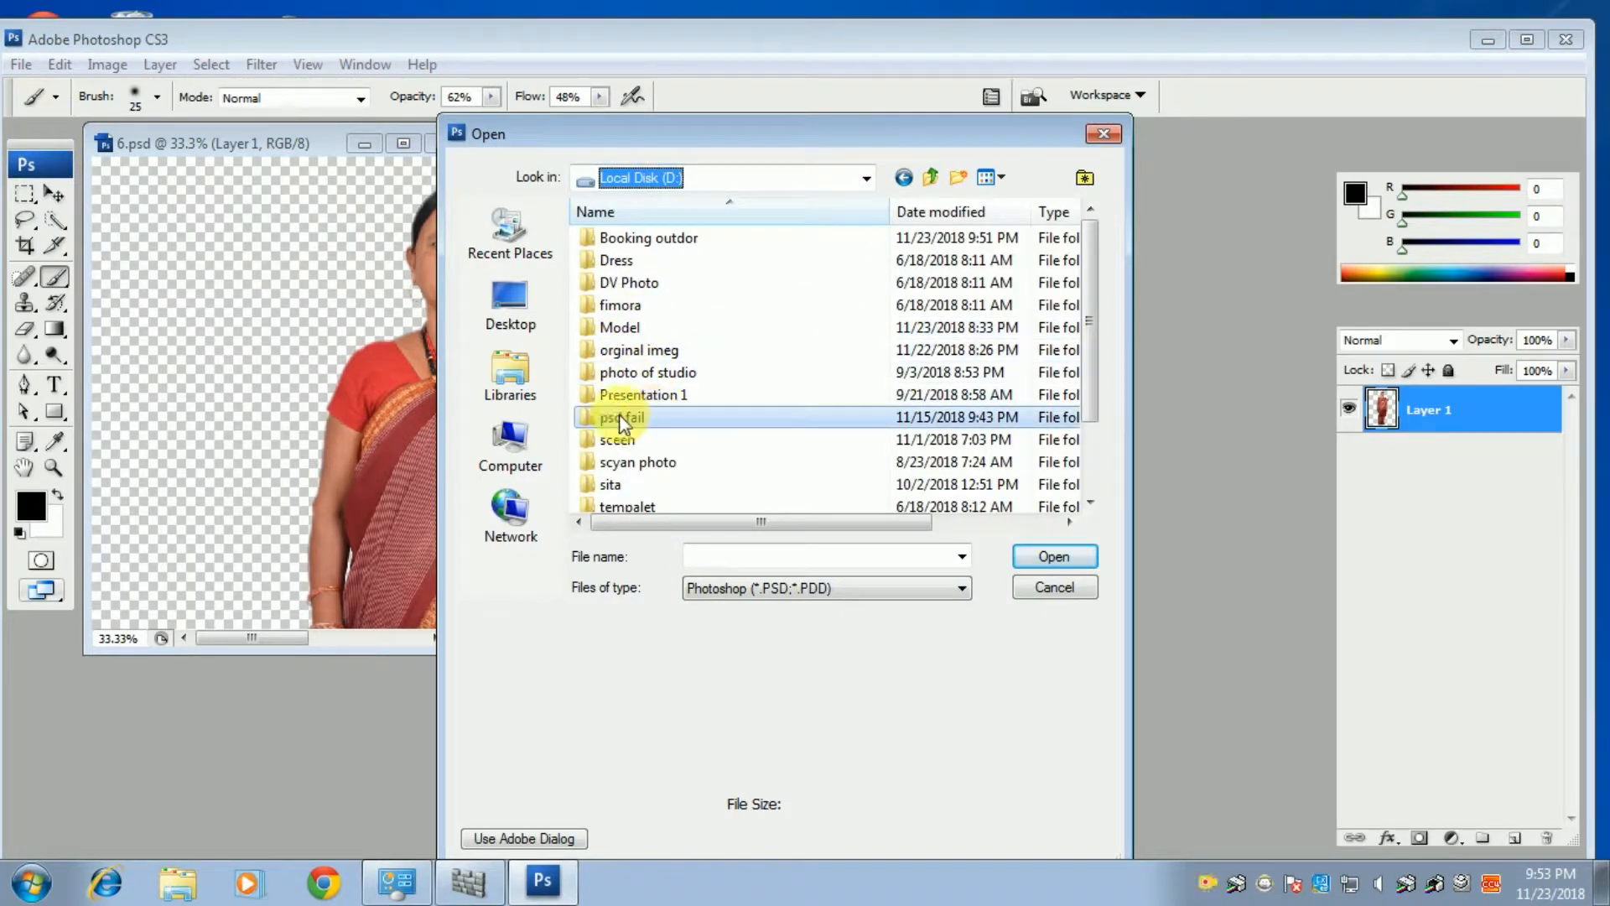
{"action": "left_click", "coordinate": [629, 438]}
{"action": "double_click", "coordinate": [629, 438]}
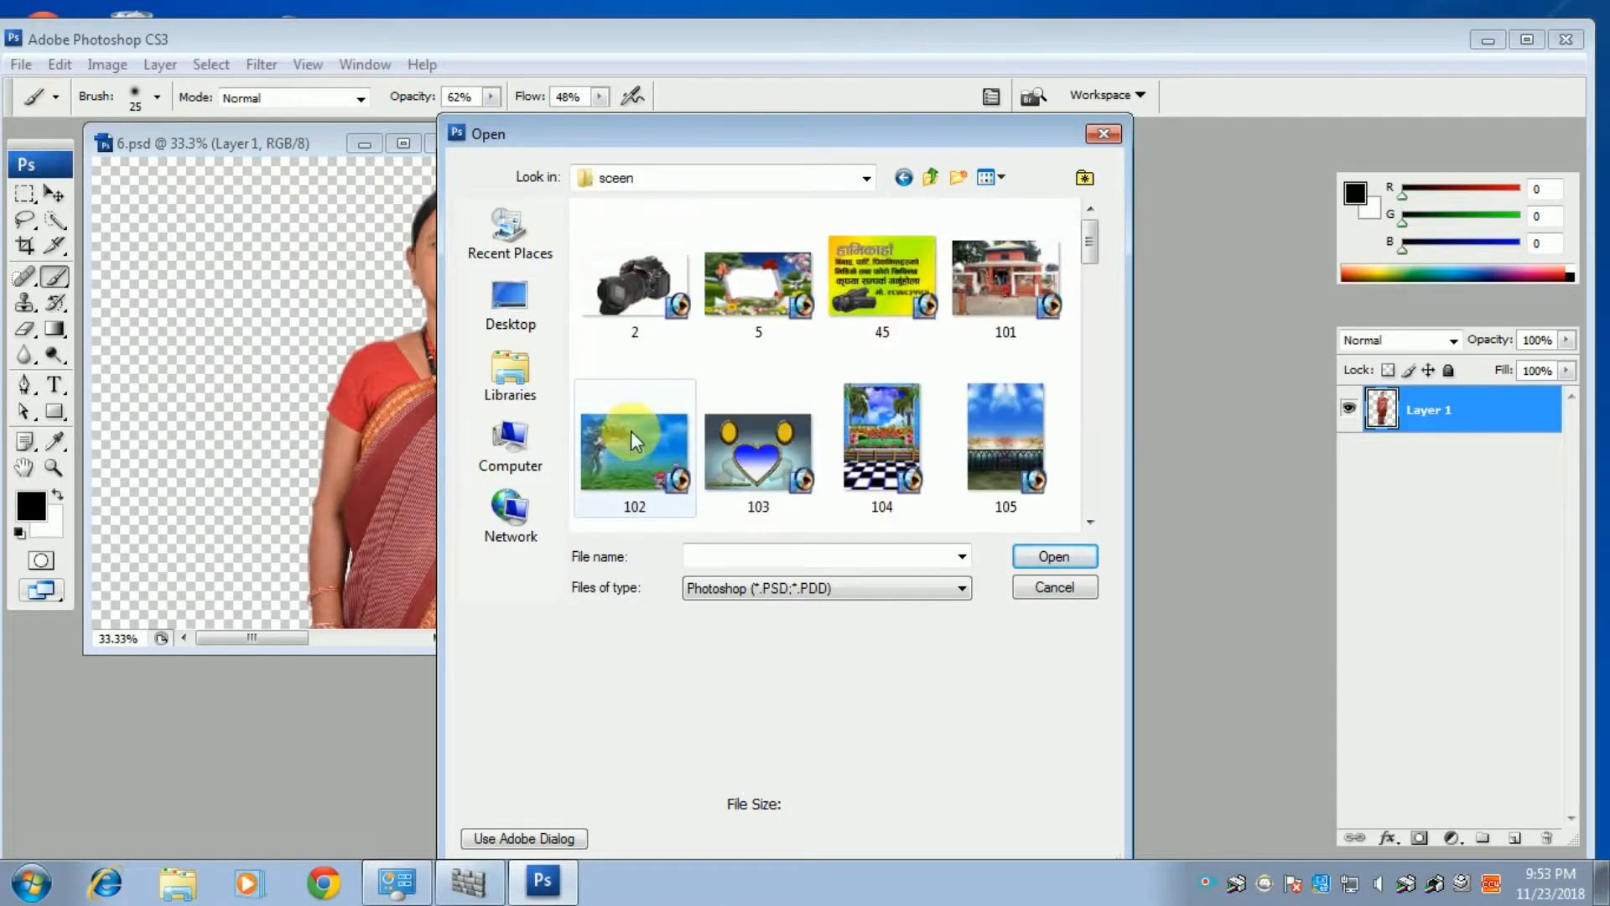
- Limit the file list to JPEG files, open the garden background "153 copy" and place its window beside 6.psd
{"action": "left_click_drag", "start_coordinate": [1084, 244], "coordinate": [982, 465]}
{"action": "left_click", "coordinate": [882, 594]}
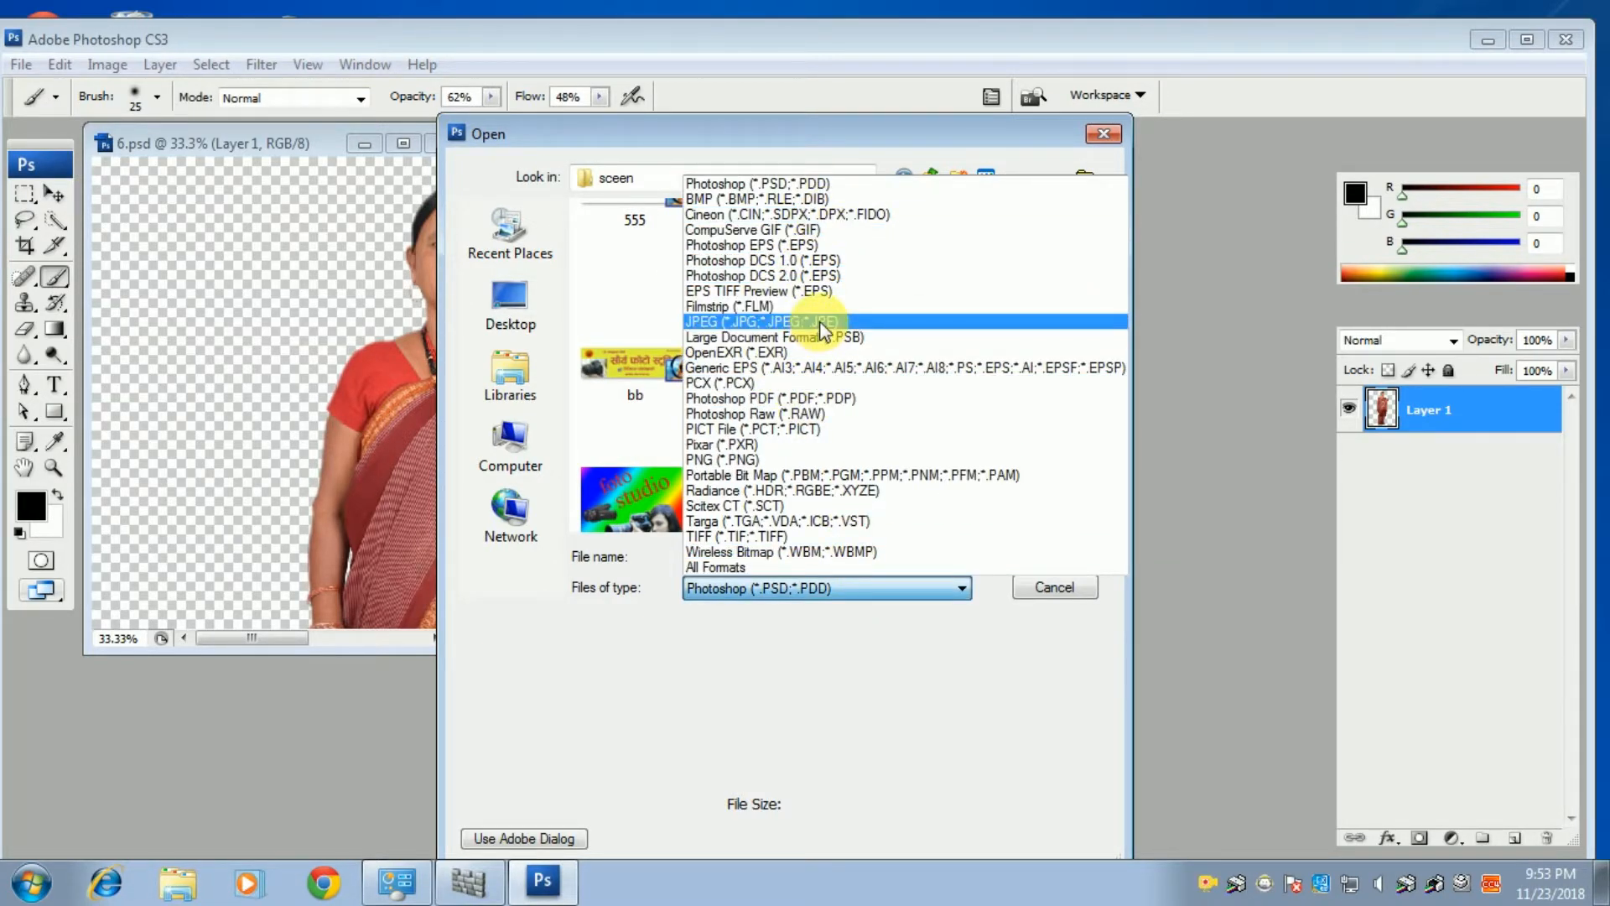
{"action": "left_click", "coordinate": [807, 321]}
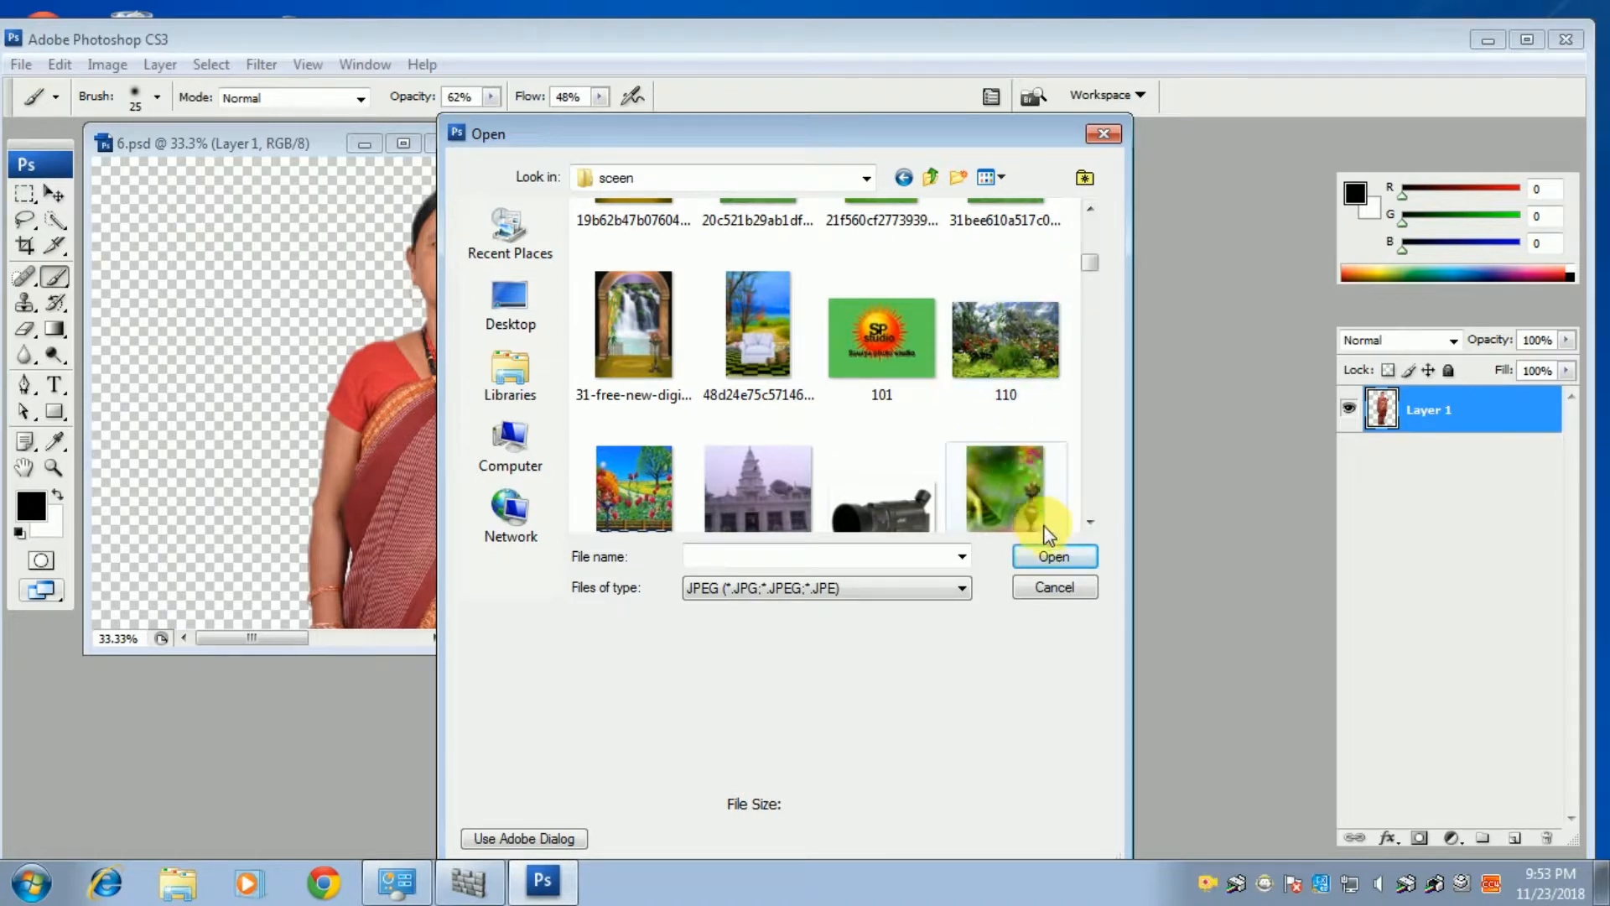
{"action": "left_click", "coordinate": [635, 490]}
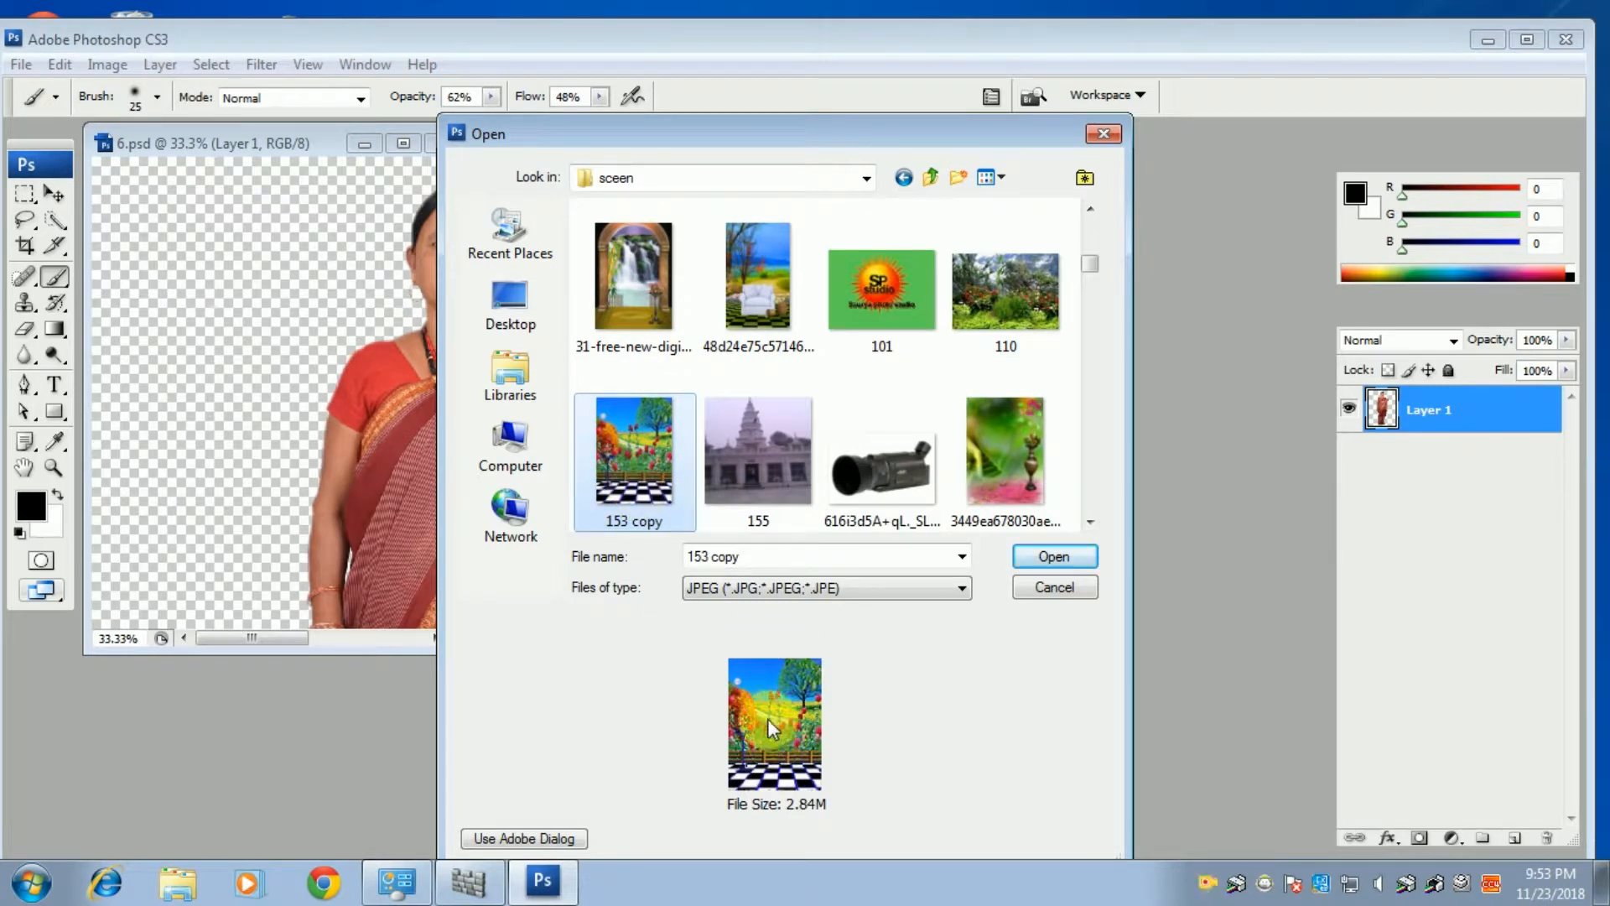
{"action": "double_click", "coordinate": [641, 483]}
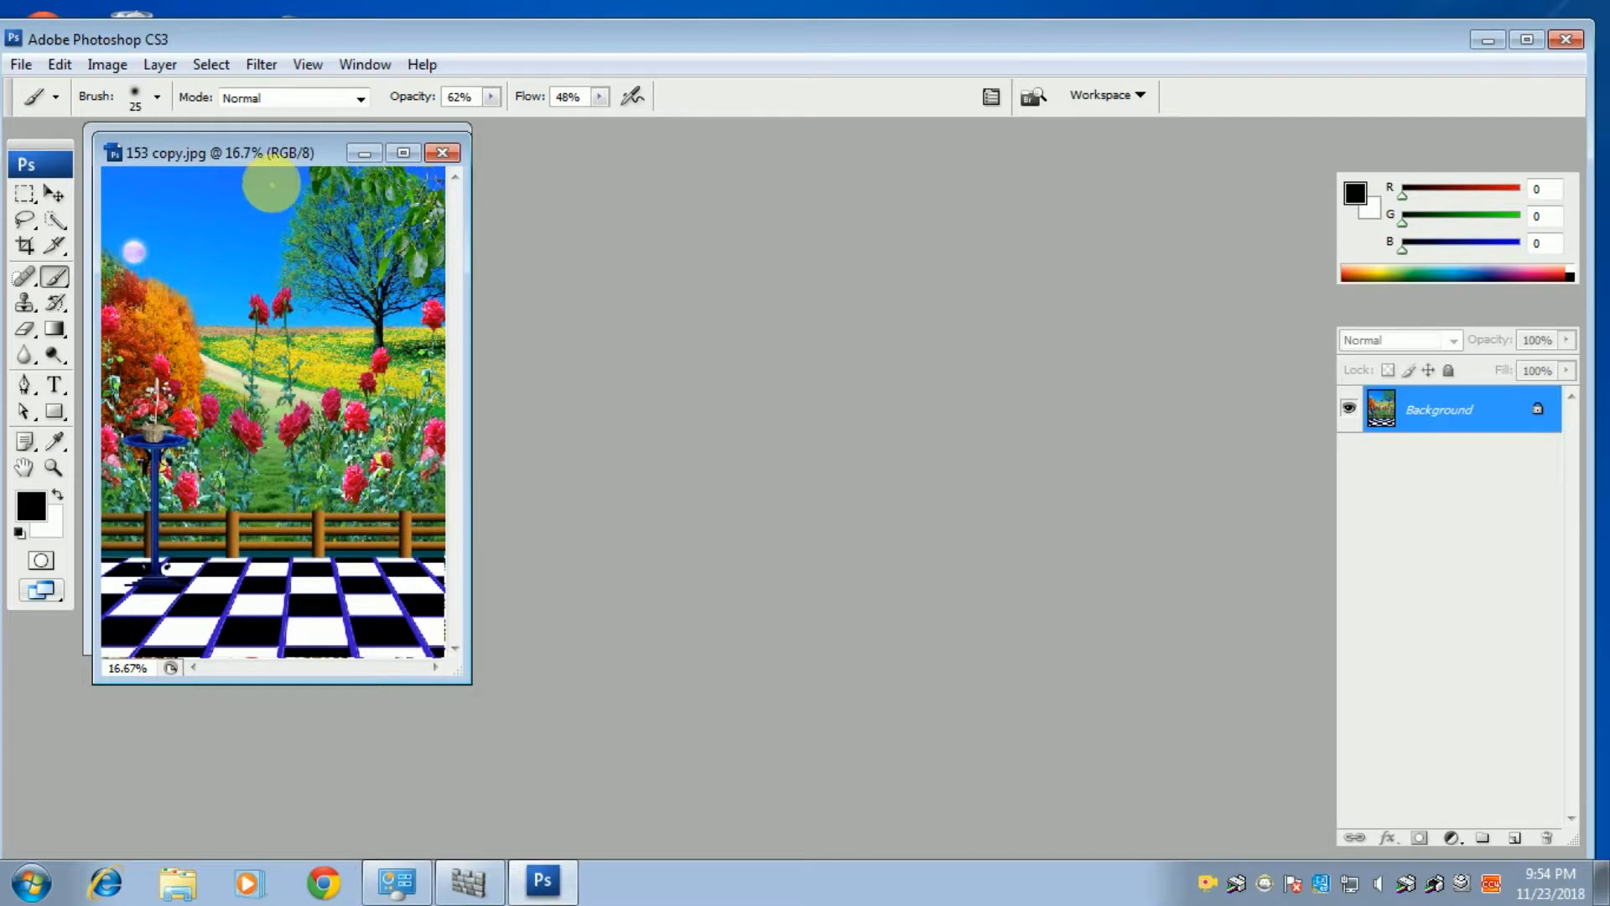
{"action": "left_click_drag", "start_coordinate": [262, 156], "coordinate": [698, 170]}
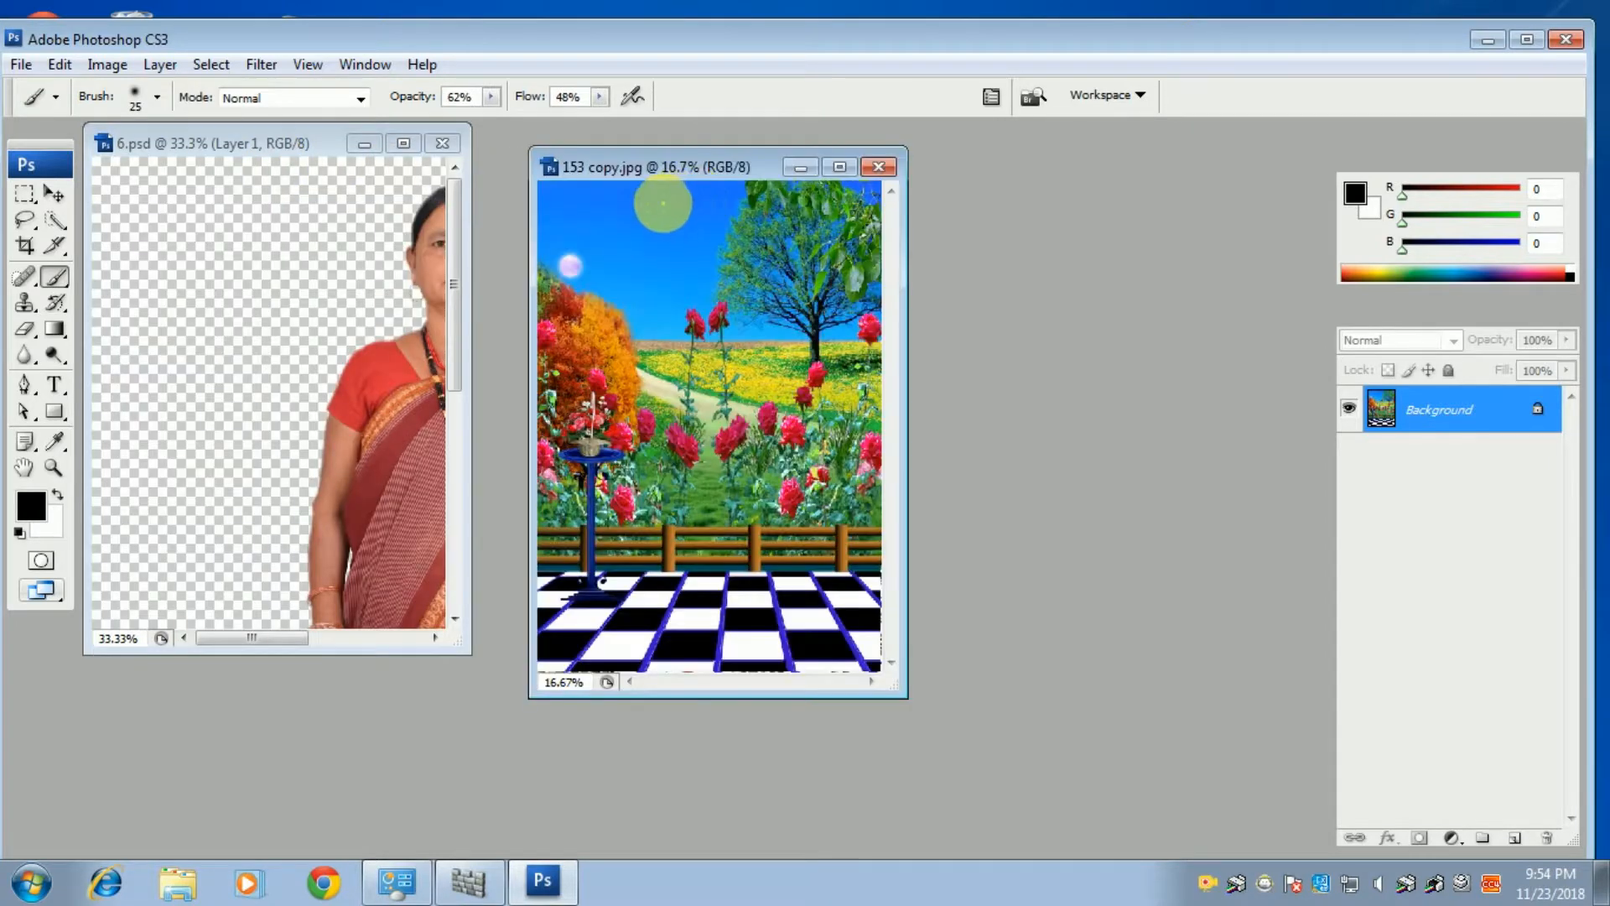
- Maximize the garden background and crop it to 8 in by 12 in at 300 pixels/inch, covering almost the whole picture
{"action": "left_click", "coordinate": [839, 168]}
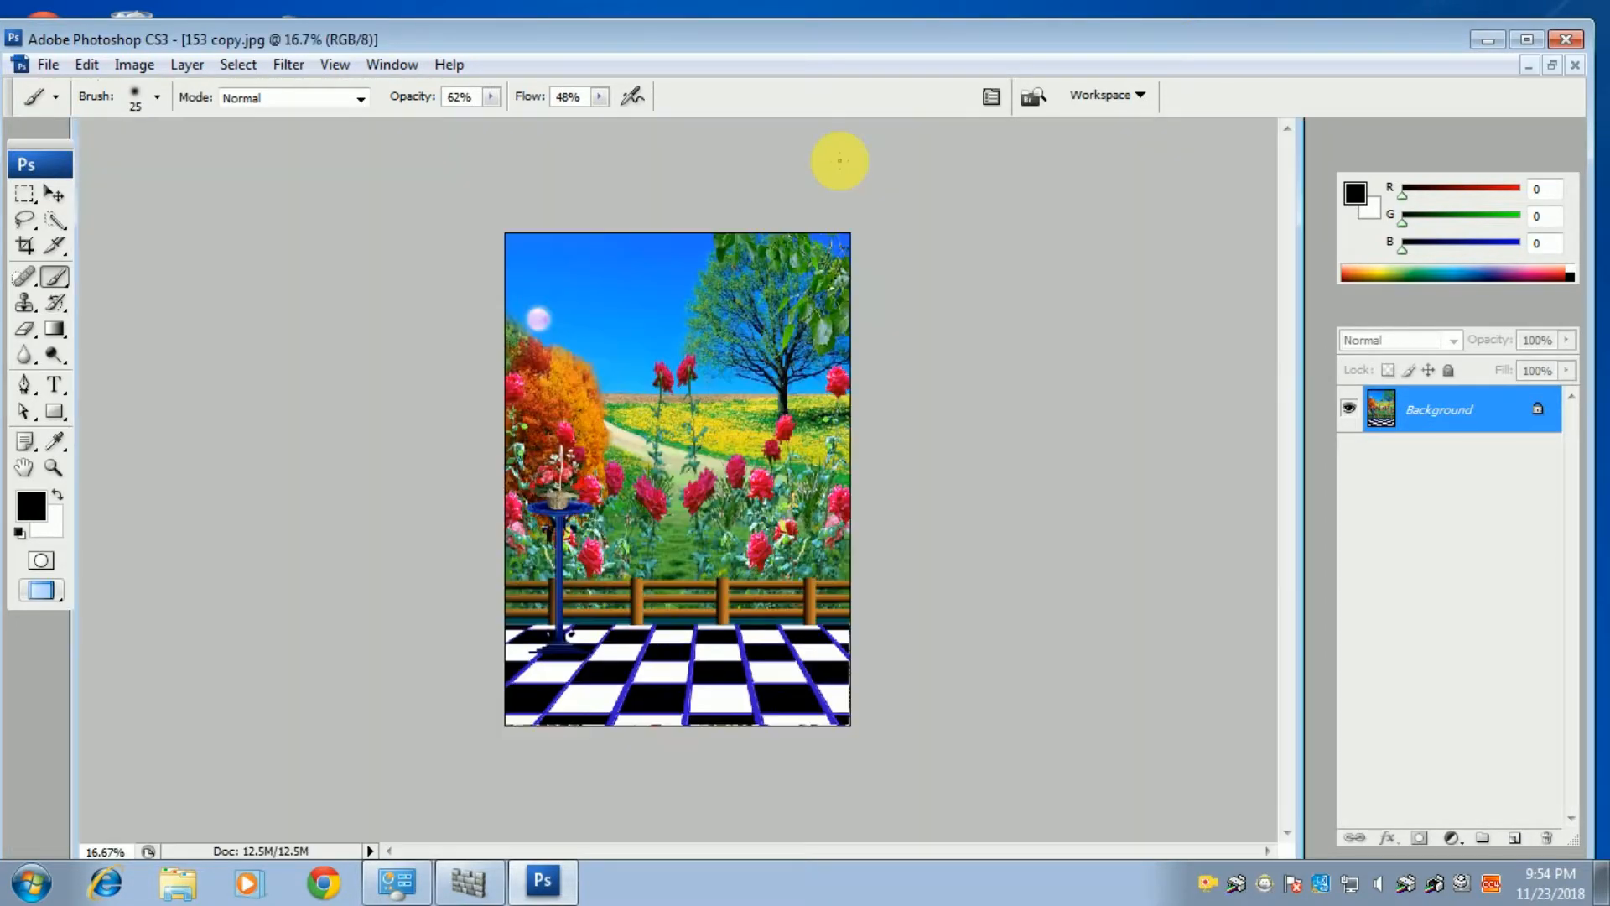
{"action": "left_click", "coordinate": [23, 248]}
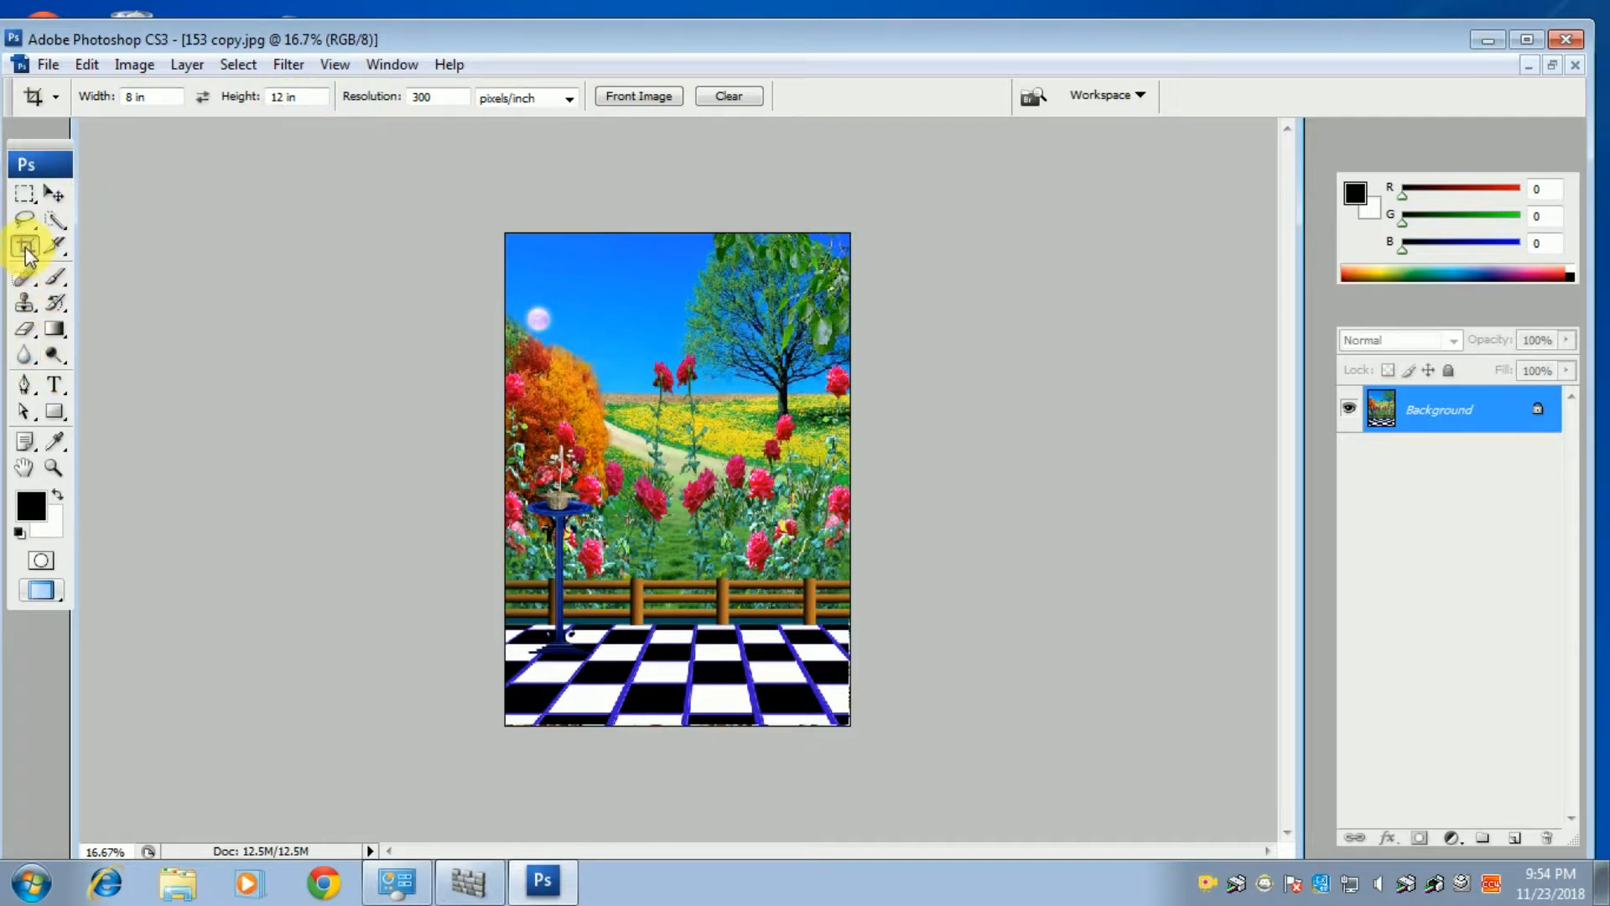
{"action": "left_click_drag", "start_coordinate": [511, 236], "coordinate": [833, 726]}
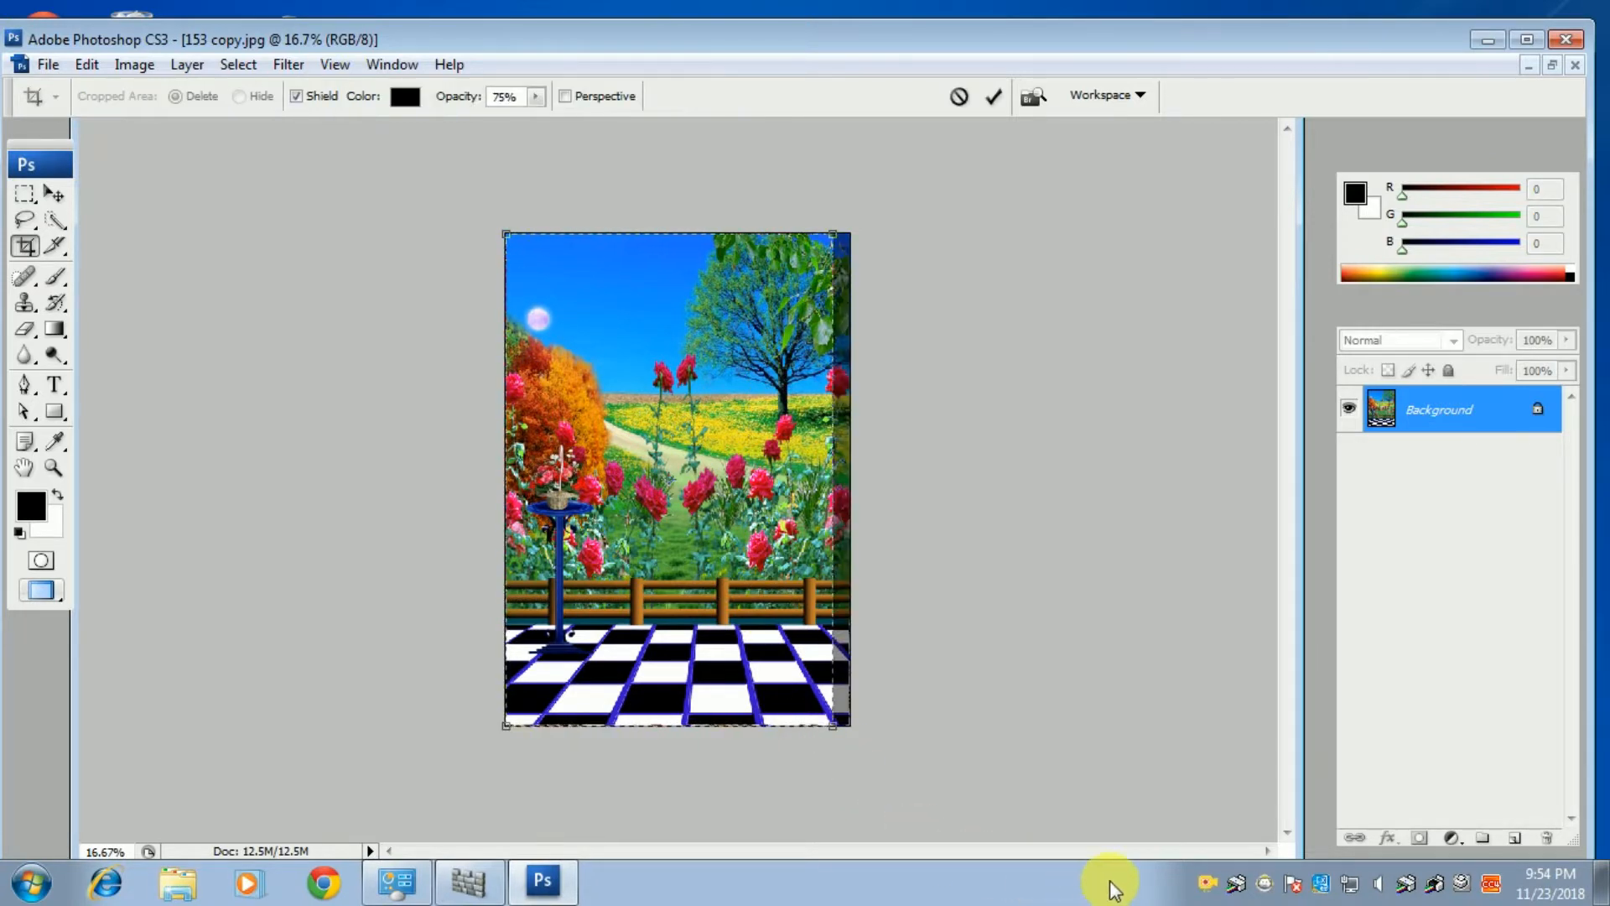
{"action": "key", "text": "Return"}
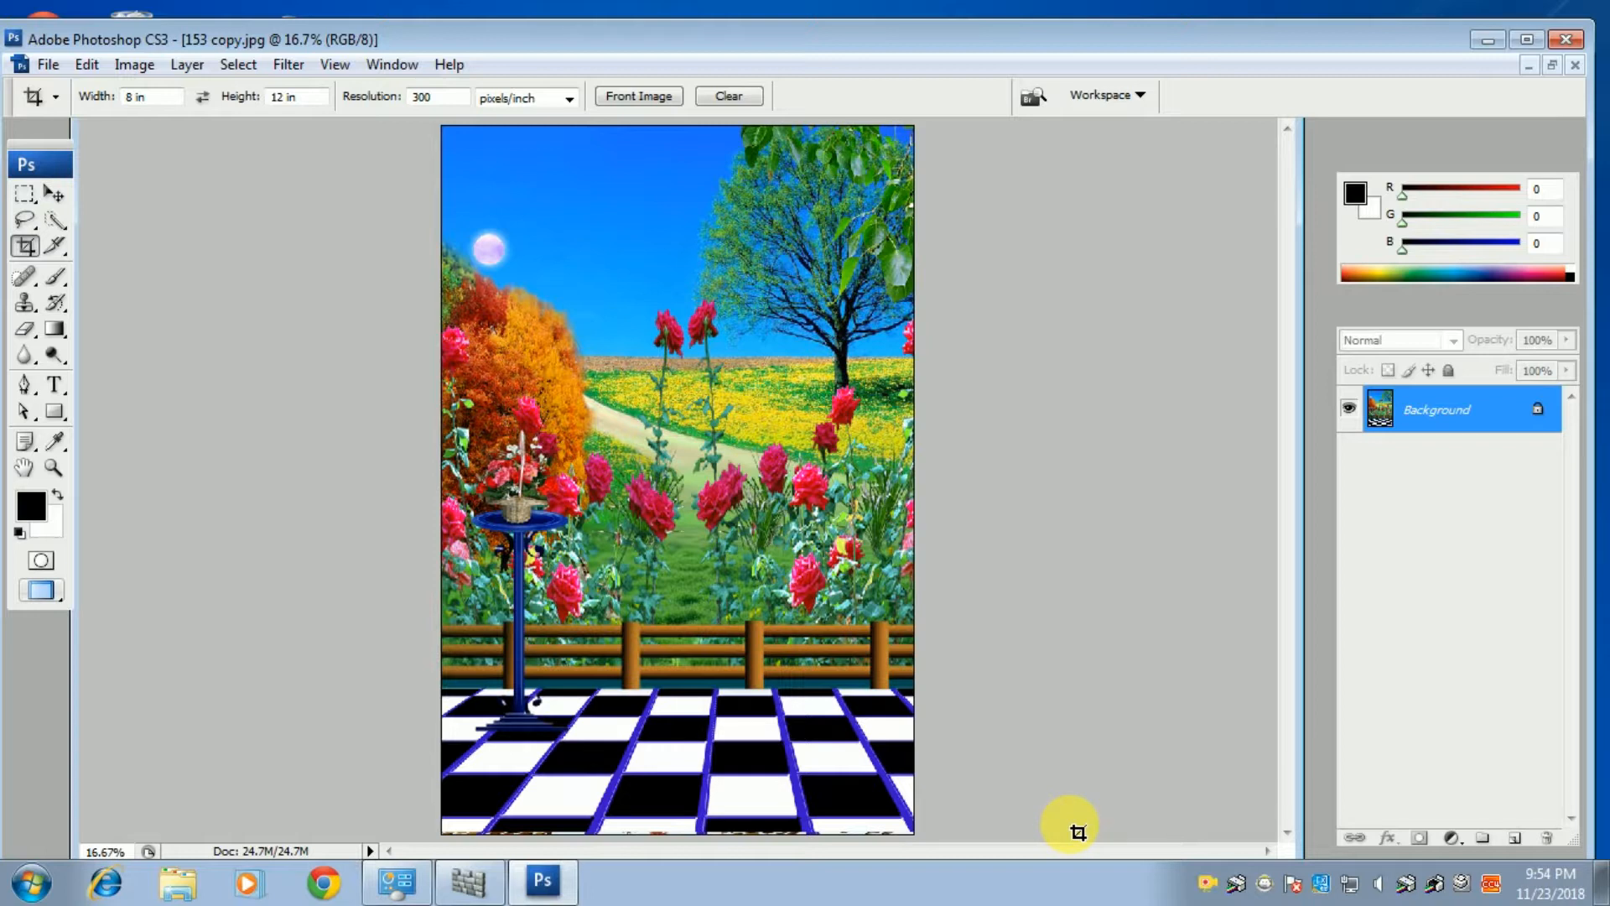
{"action": "key", "text": "ctrl+plus"}
{"action": "key", "text": "ctrl+plus"}
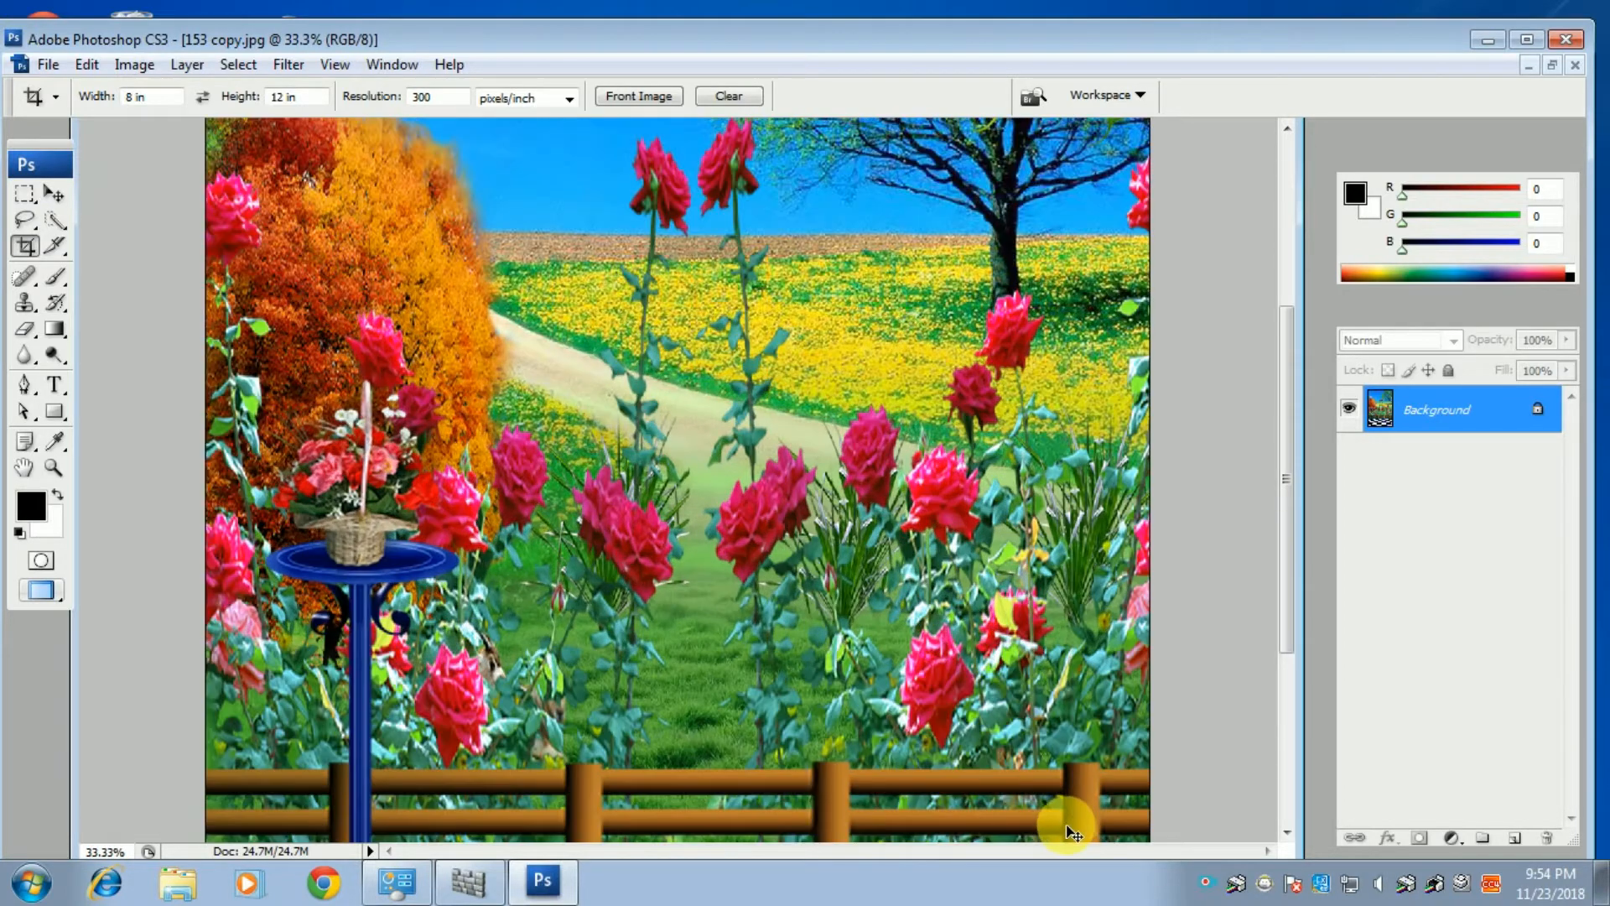
{"action": "key", "text": "ctrl+minus"}
{"action": "key", "text": "ctrl+minus"}
{"action": "key", "text": "ctrl+minus"}
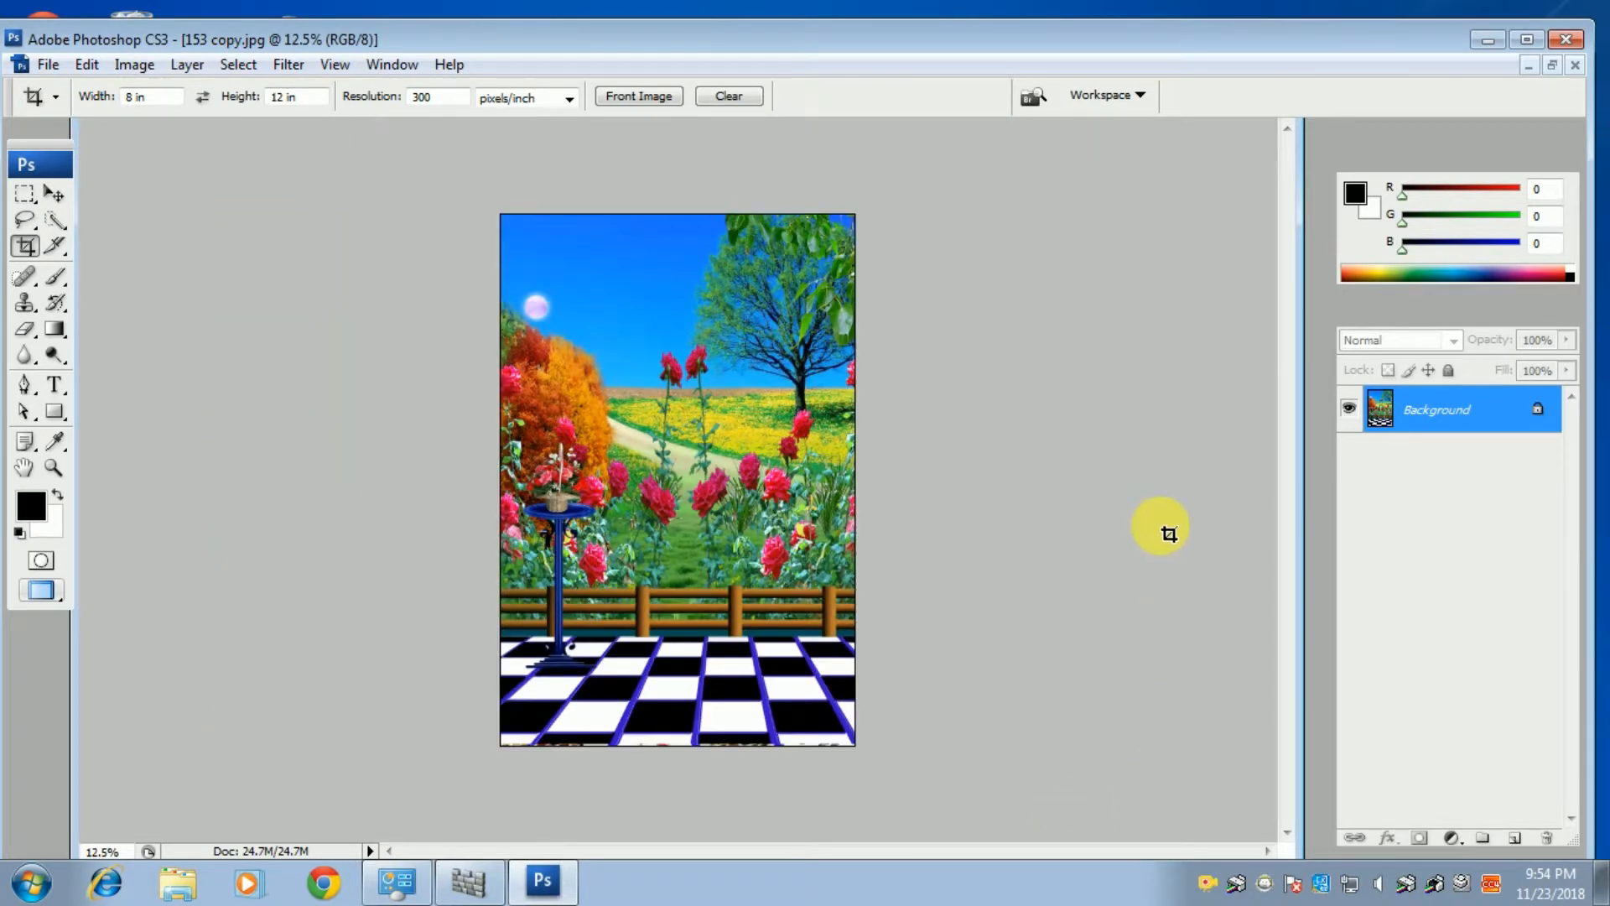
- Float the background window and use the Move tool to copy the woman from 6.psd onto the middle of the garden scene
{"action": "left_click", "coordinate": [1552, 66]}
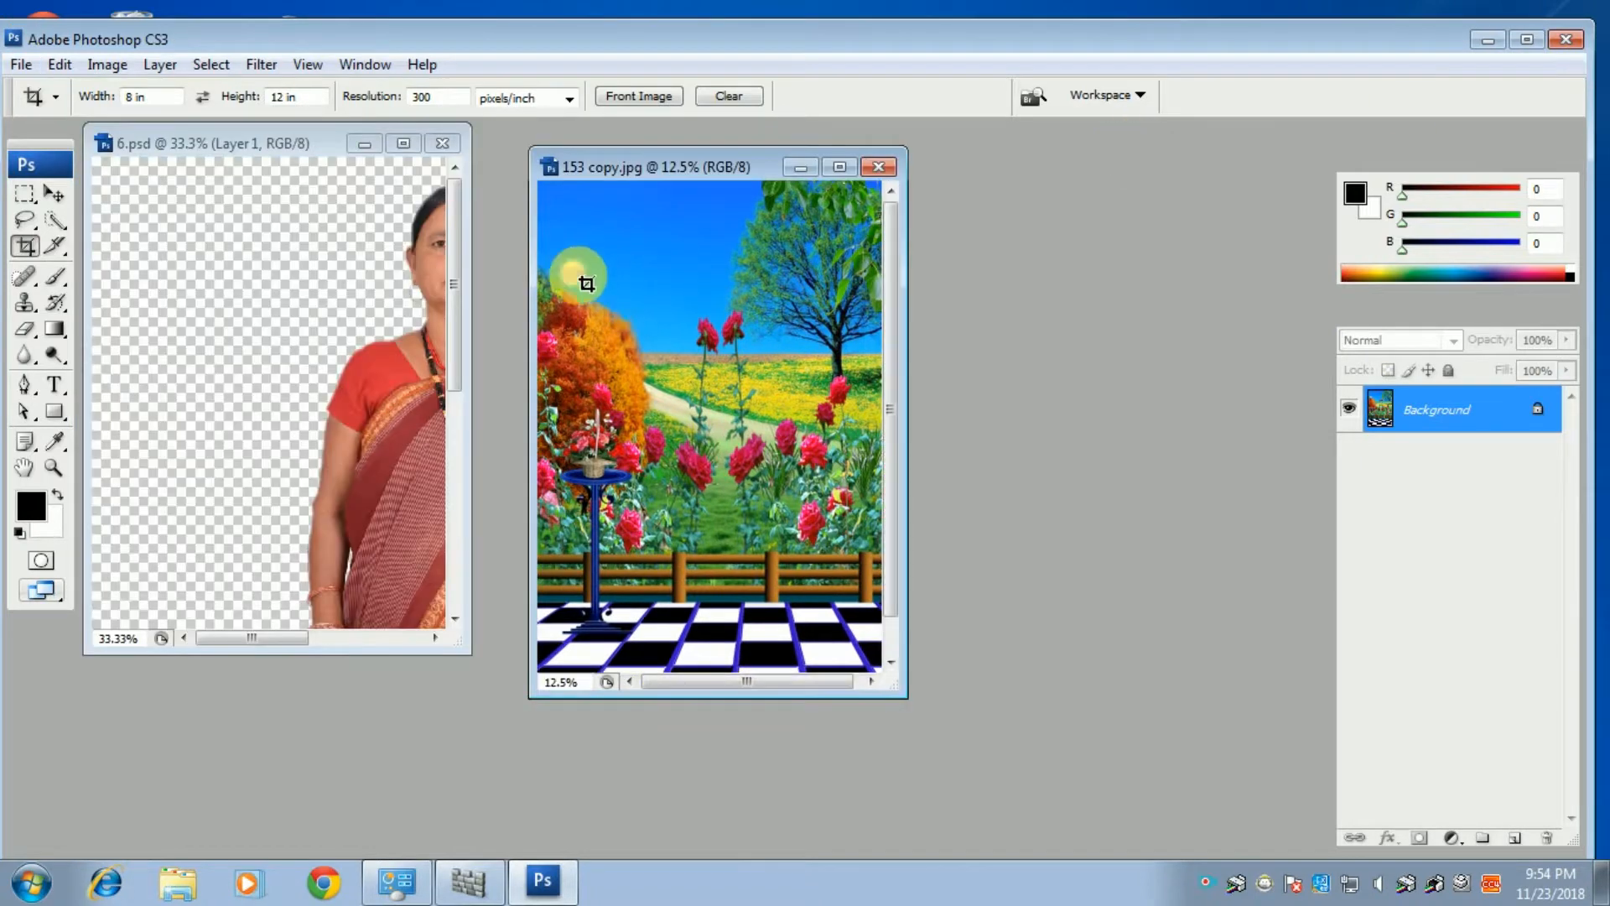
{"action": "left_click", "coordinate": [59, 199]}
{"action": "left_click_drag", "start_coordinate": [338, 390], "coordinate": [622, 486]}
{"action": "left_click_drag", "start_coordinate": [677, 540], "coordinate": [674, 409]}
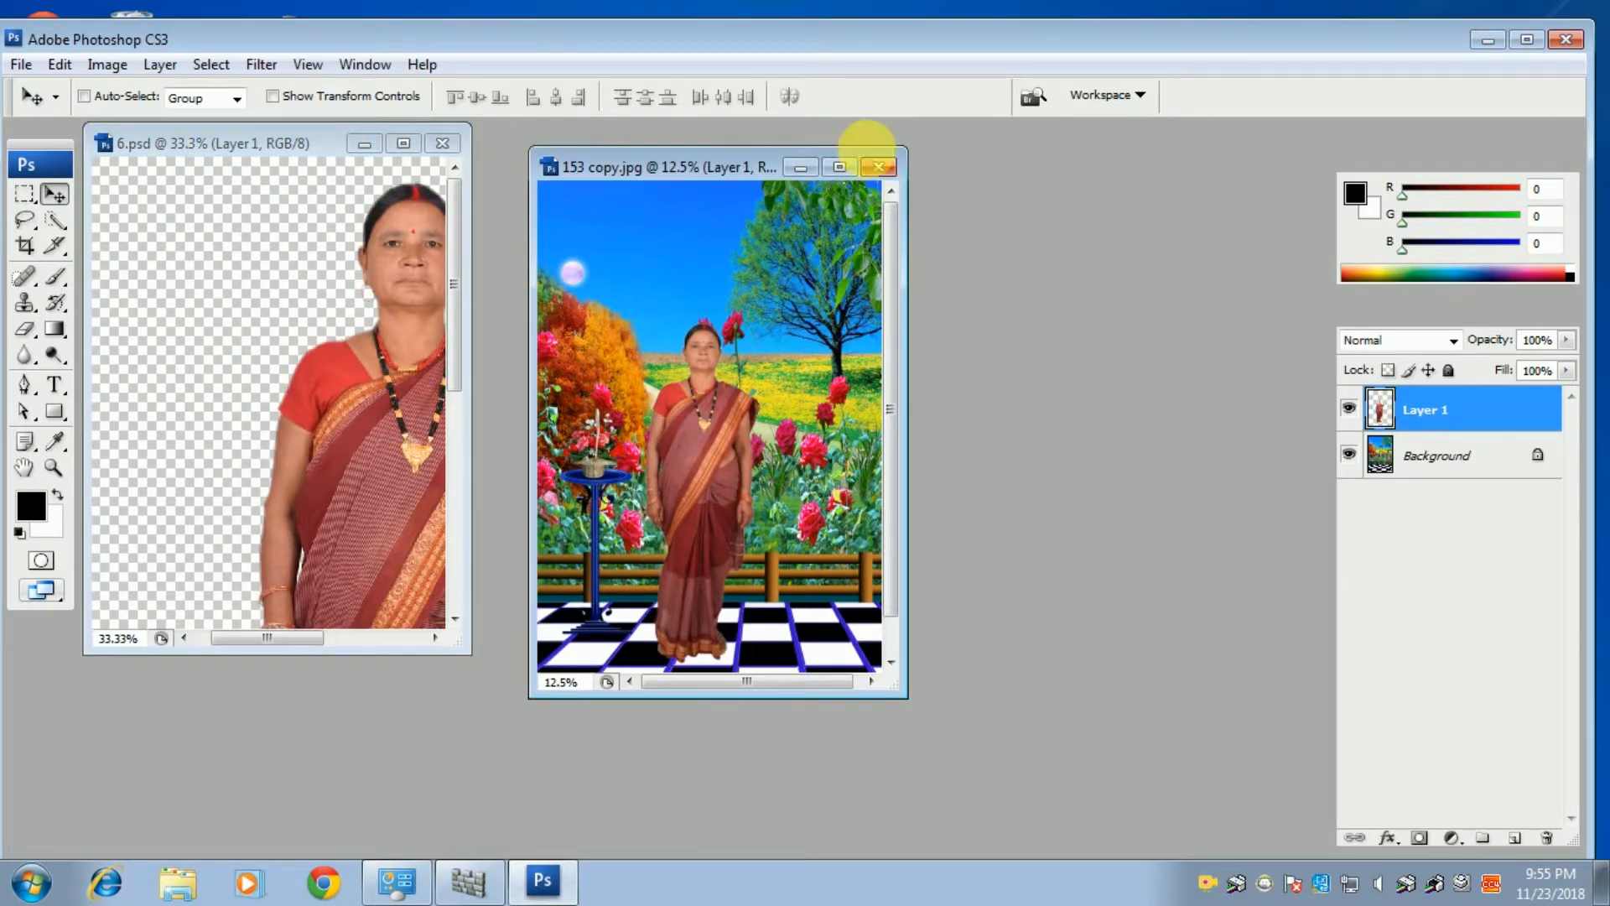
- Close 6.psd and maximize the 153 copy.jpg document
{"action": "left_click", "coordinate": [316, 144]}
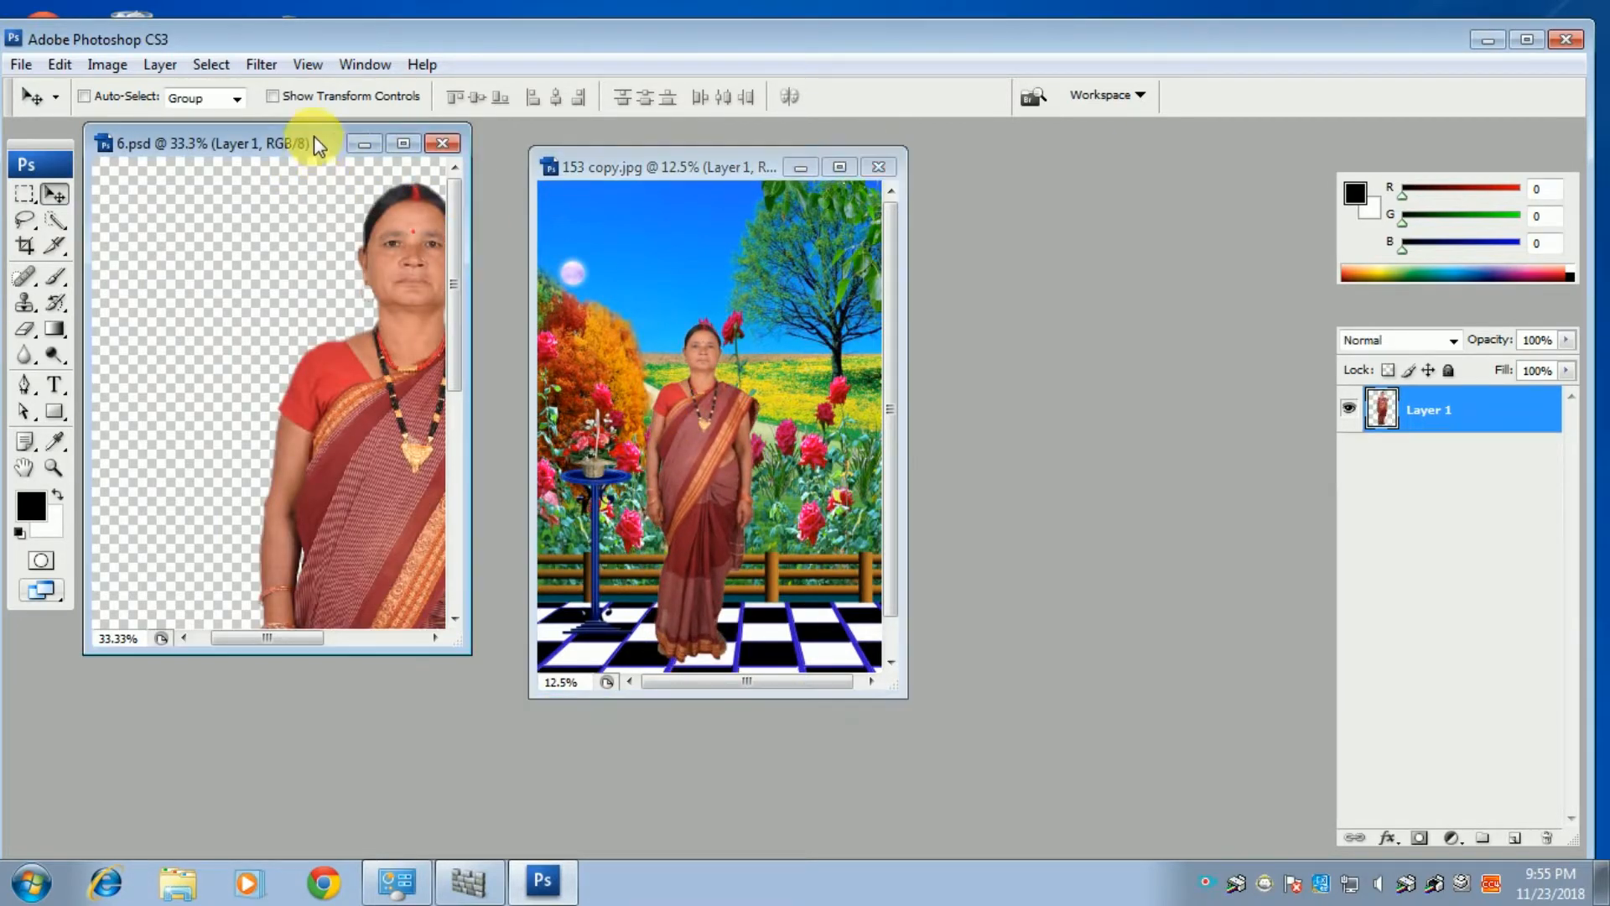
{"action": "left_click", "coordinate": [445, 144]}
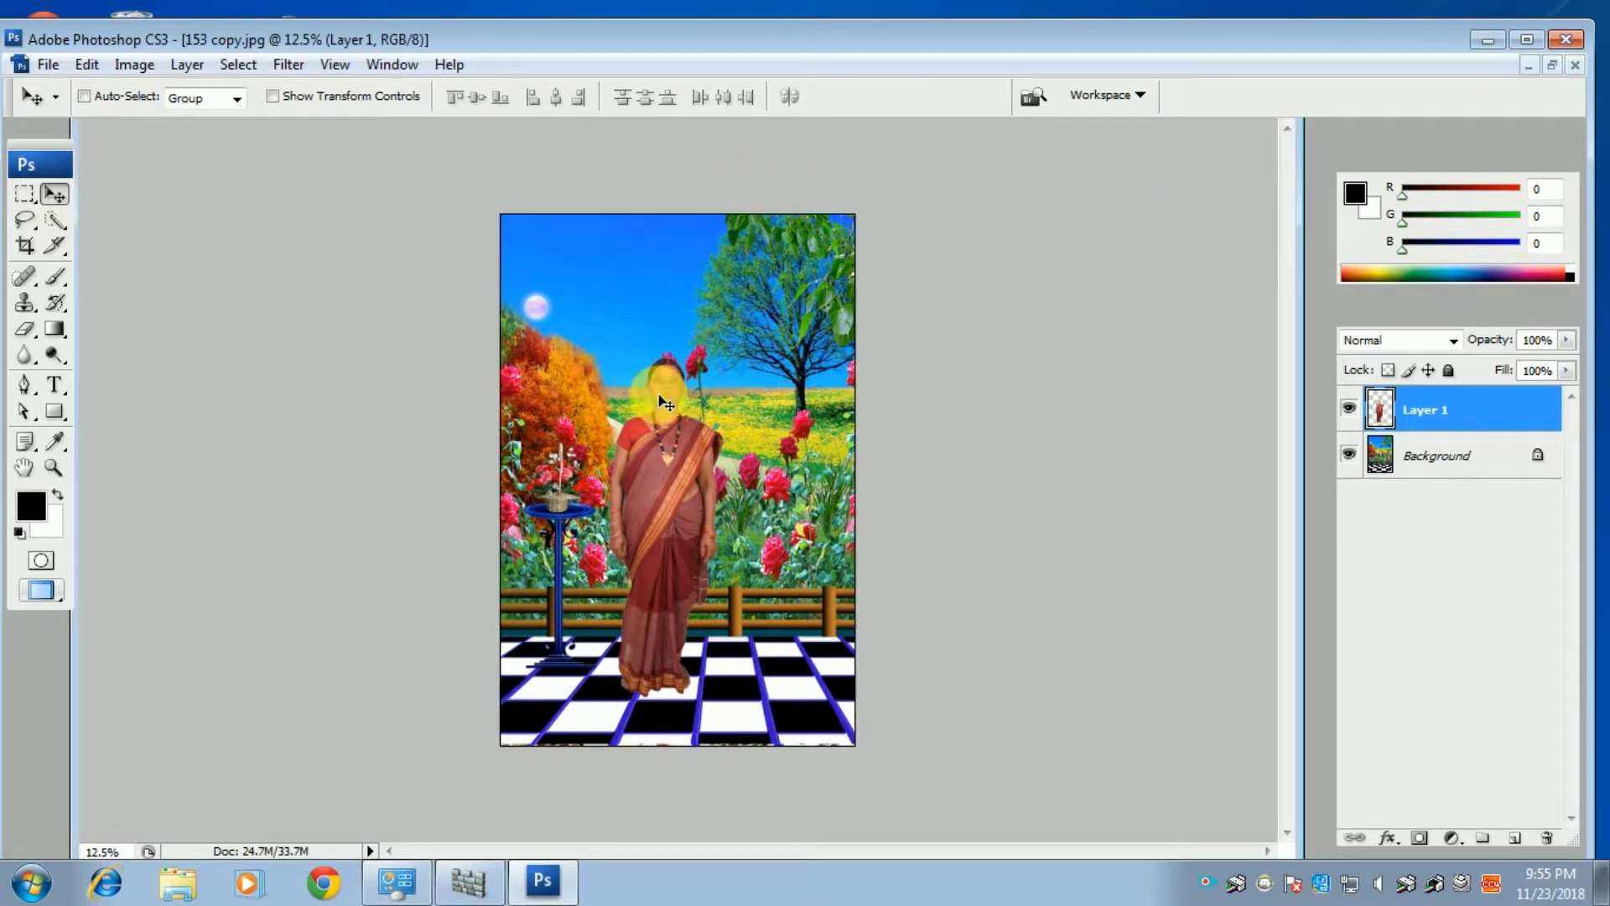
{"action": "left_click", "coordinate": [839, 167]}
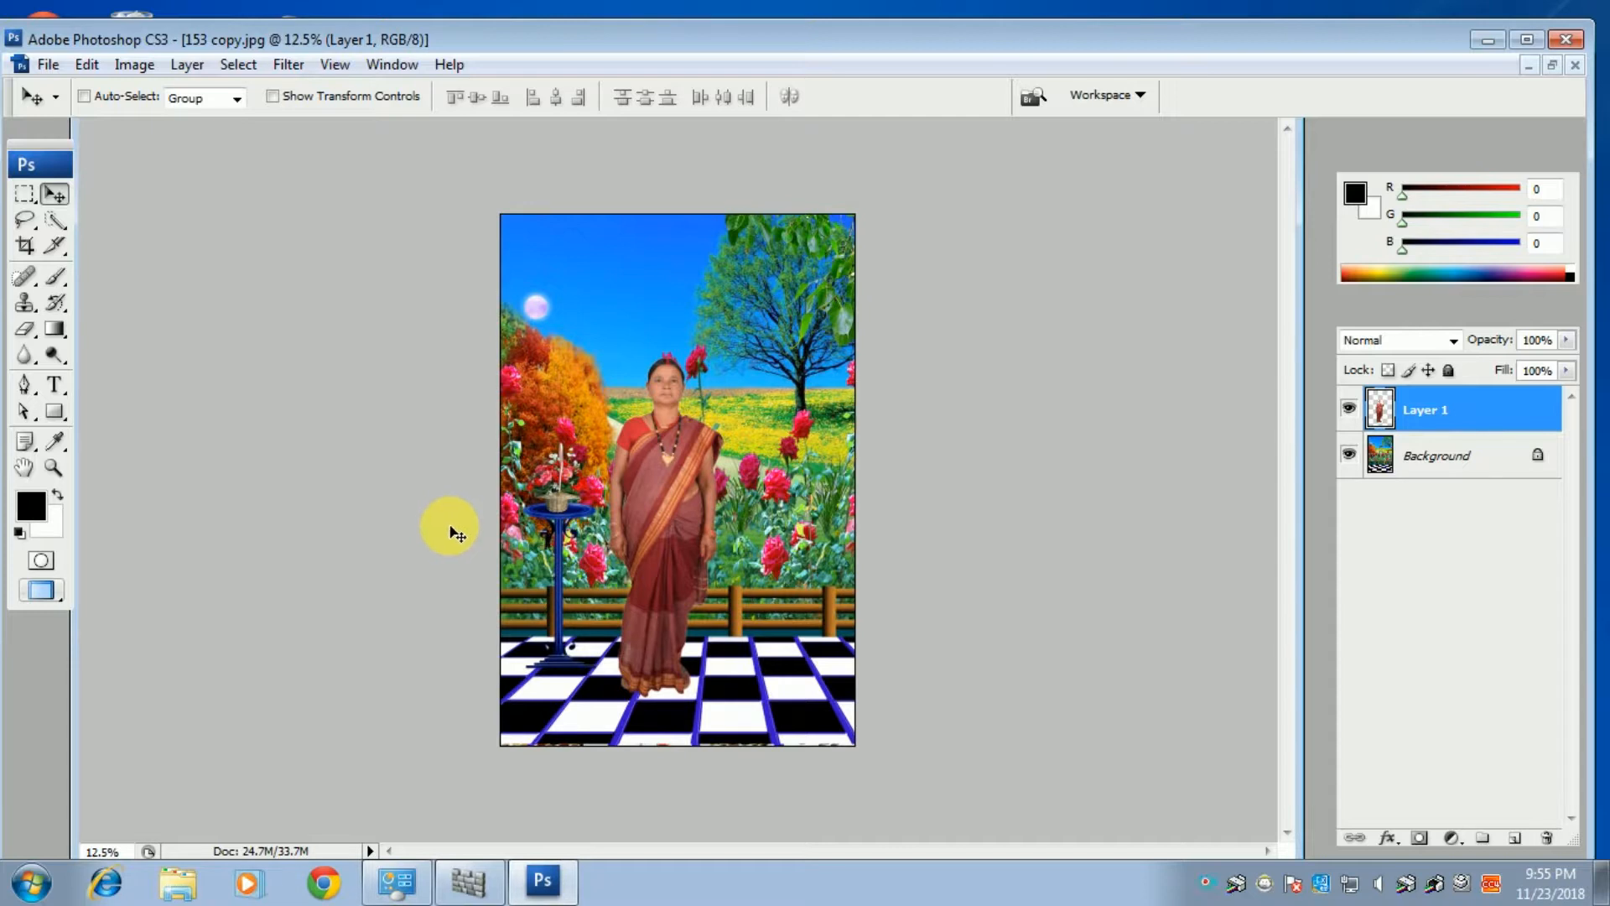
- Scale the woman's layer proportionally to about 121.5% and position her standing on the checkered floor near the centre
{"action": "key", "text": "ctrl+t"}
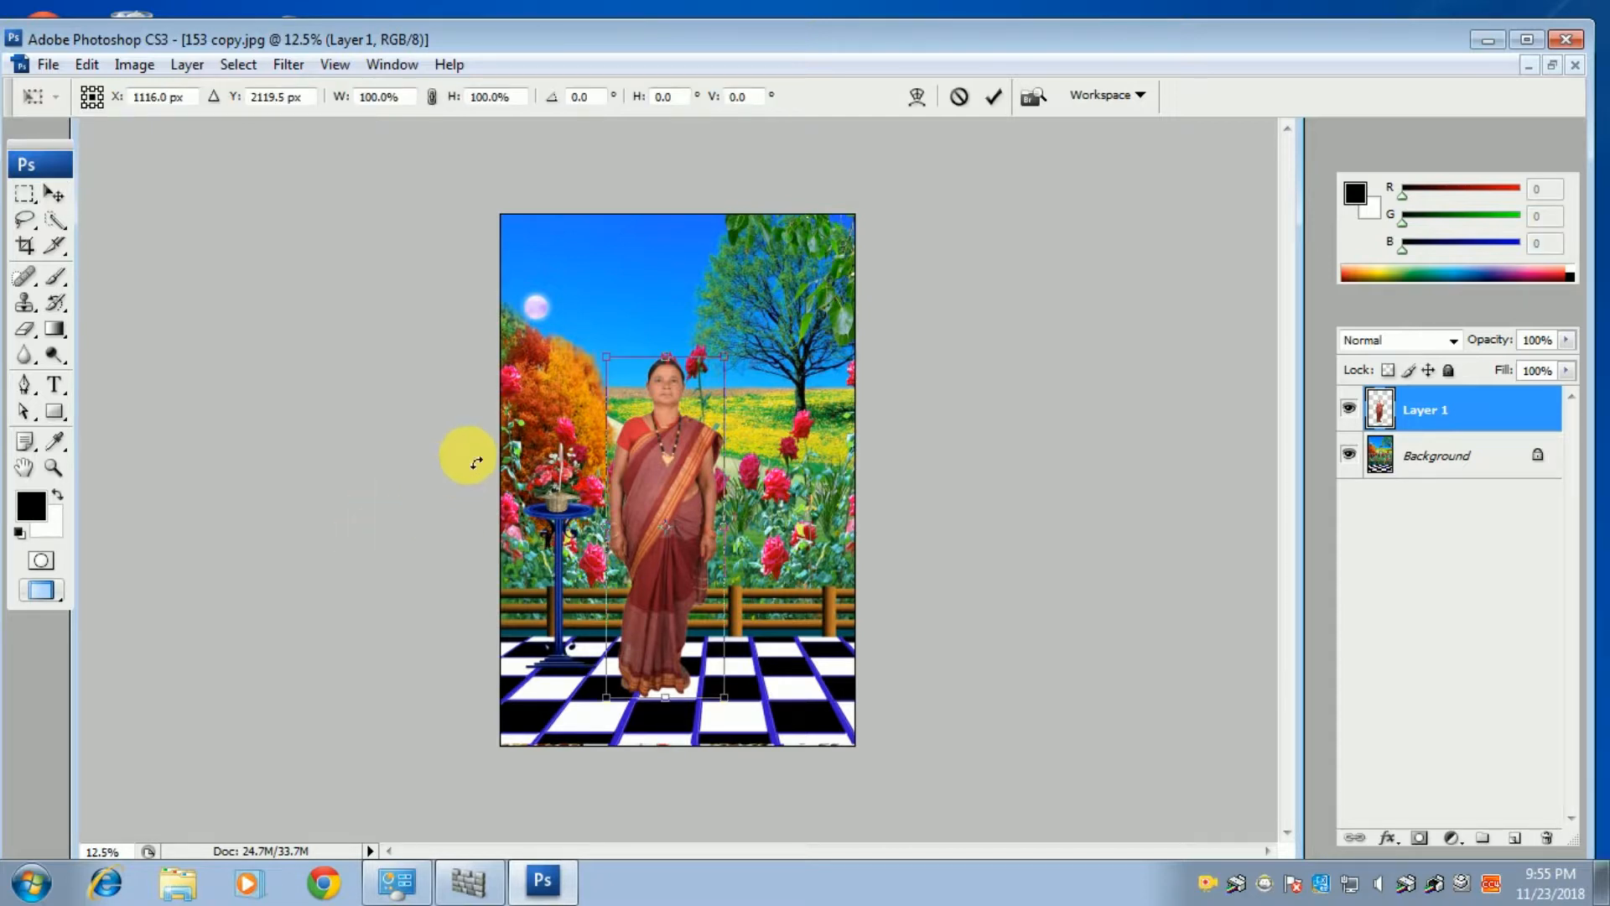
{"action": "left_click_drag", "start_coordinate": [608, 360], "coordinate": [584, 284]}
{"action": "left_click_drag", "start_coordinate": [620, 391], "coordinate": [651, 405]}
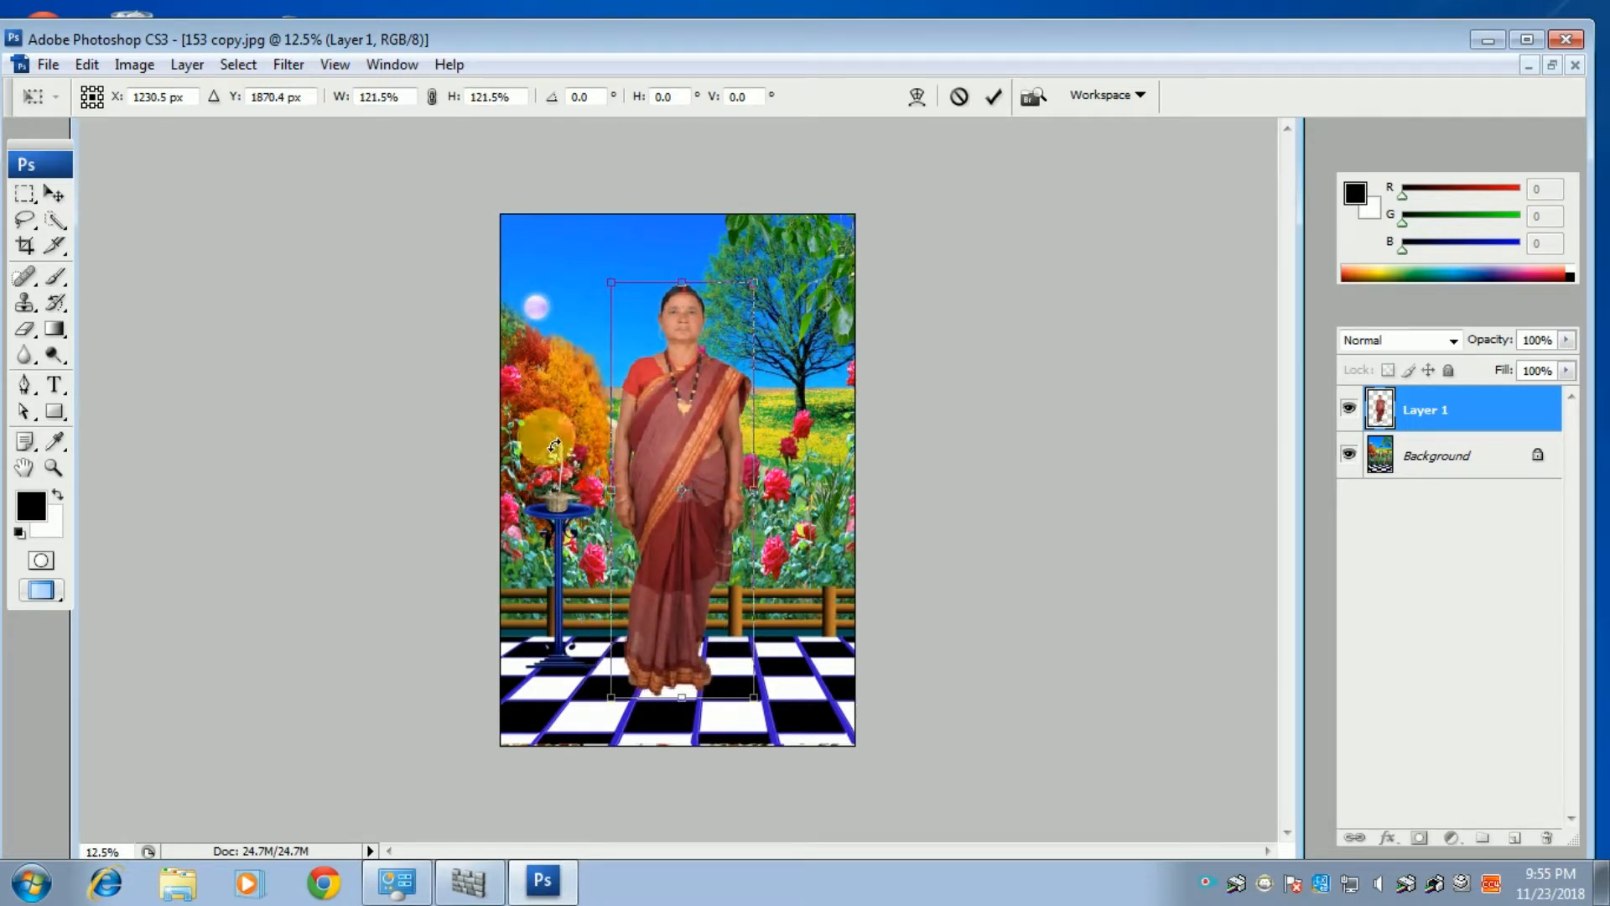
{"action": "key", "text": "Return"}
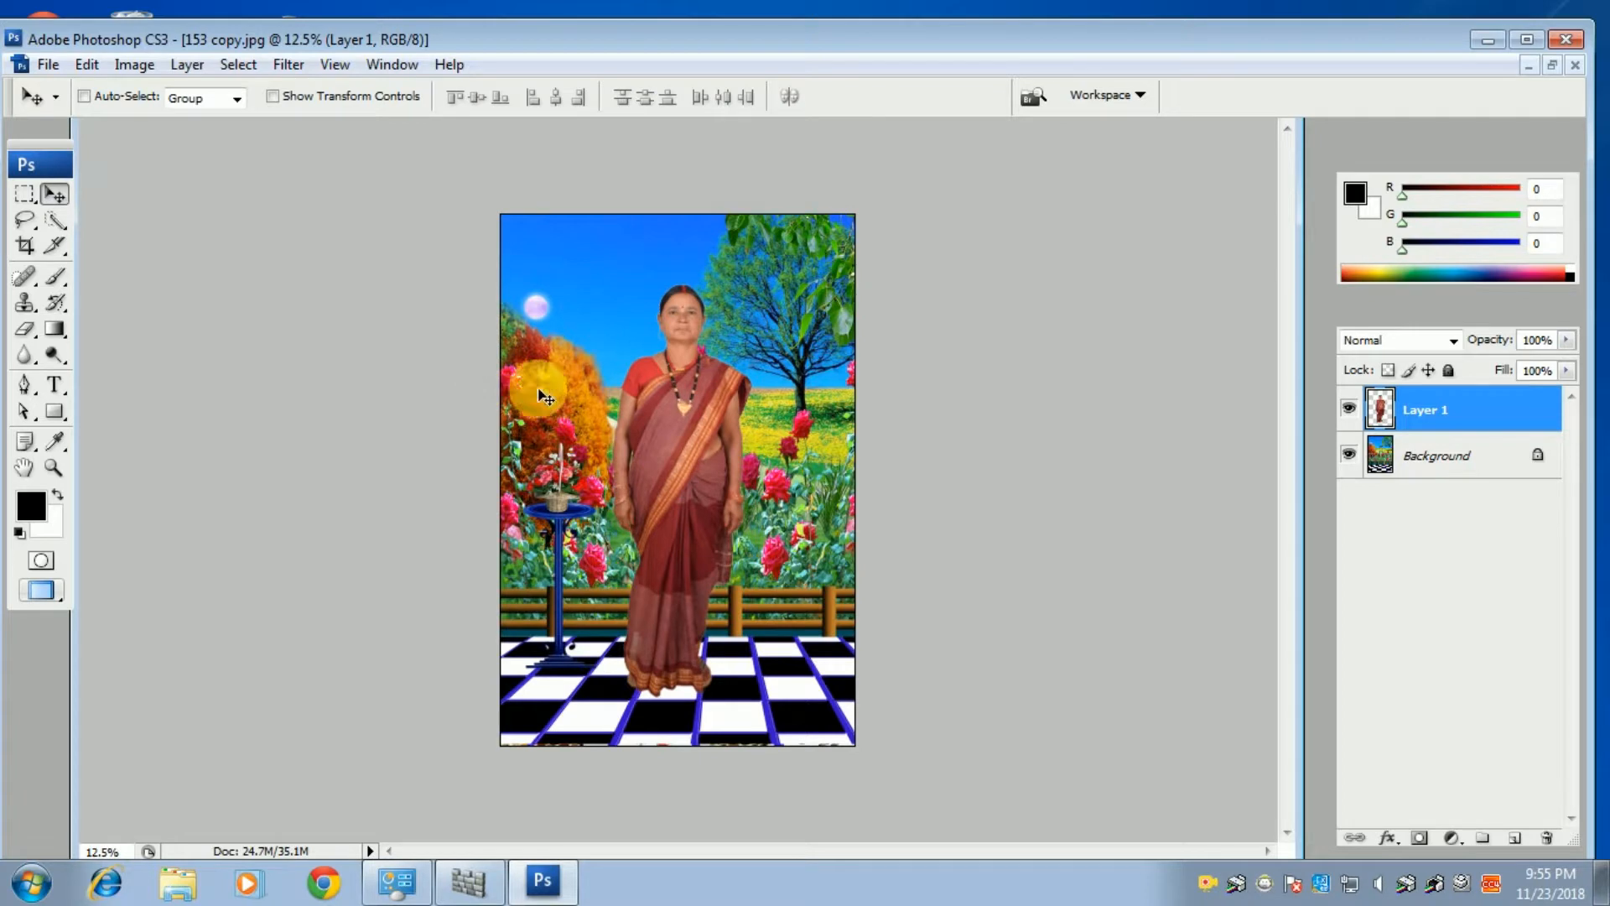
{"action": "left_click_drag", "start_coordinate": [679, 418], "coordinate": [682, 421]}
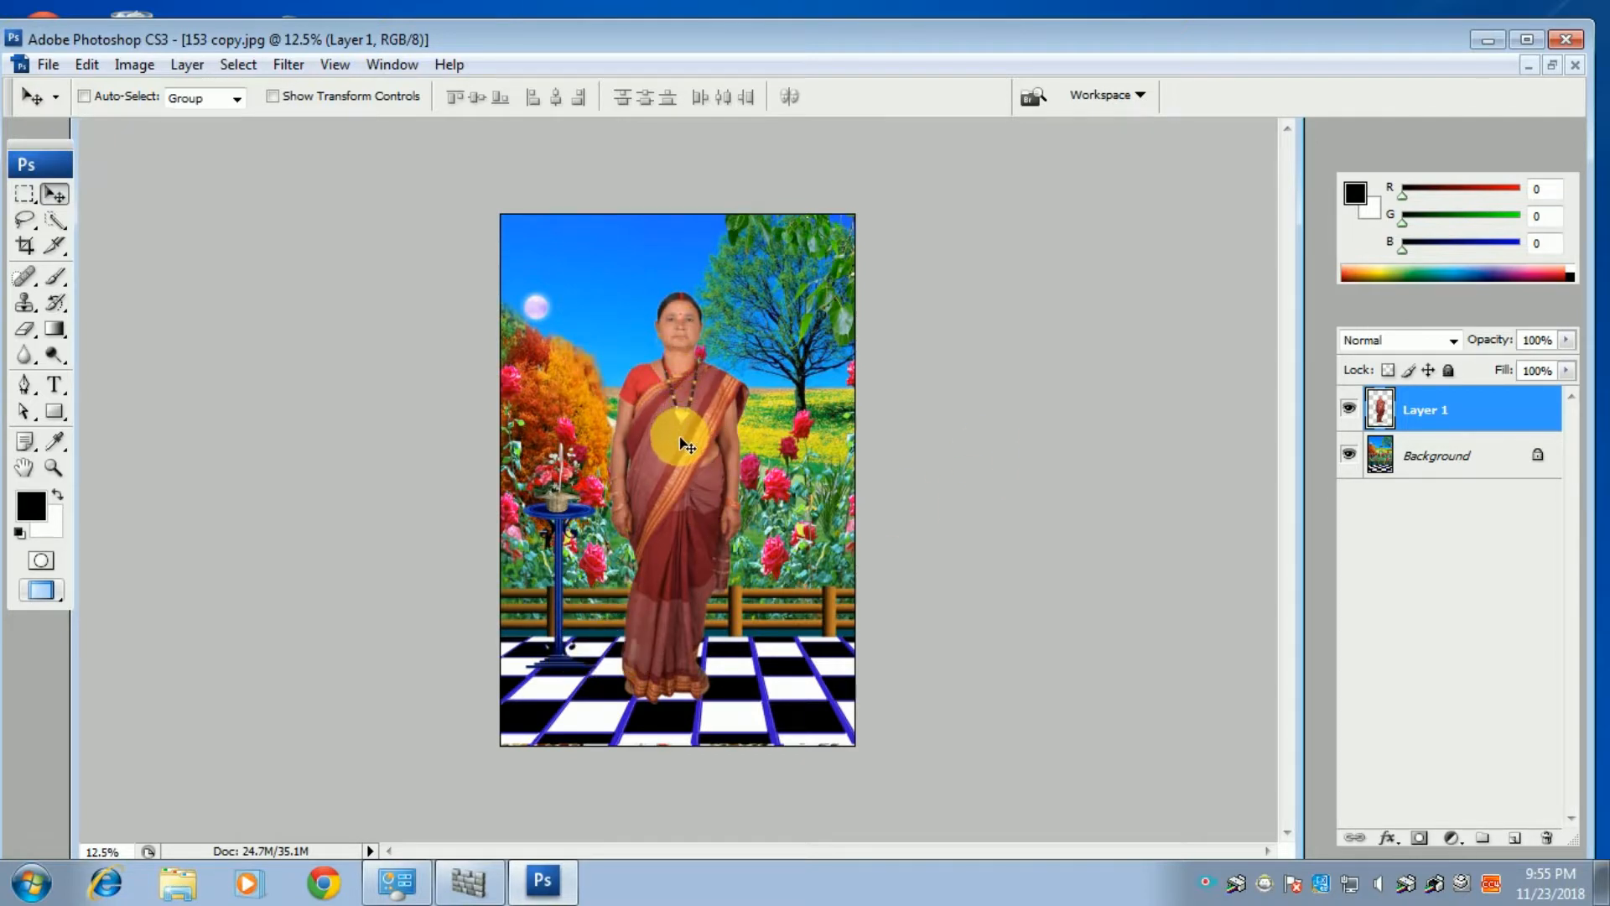
- Brighten the woman's layer slightly with a Curves adjustment
{"action": "key", "text": "ctrl+m"}
{"action": "left_click_drag", "start_coordinate": [1050, 563], "coordinate": [1044, 562]}
{"action": "left_click", "coordinate": [1295, 339]}
{"action": "key", "text": "v"}
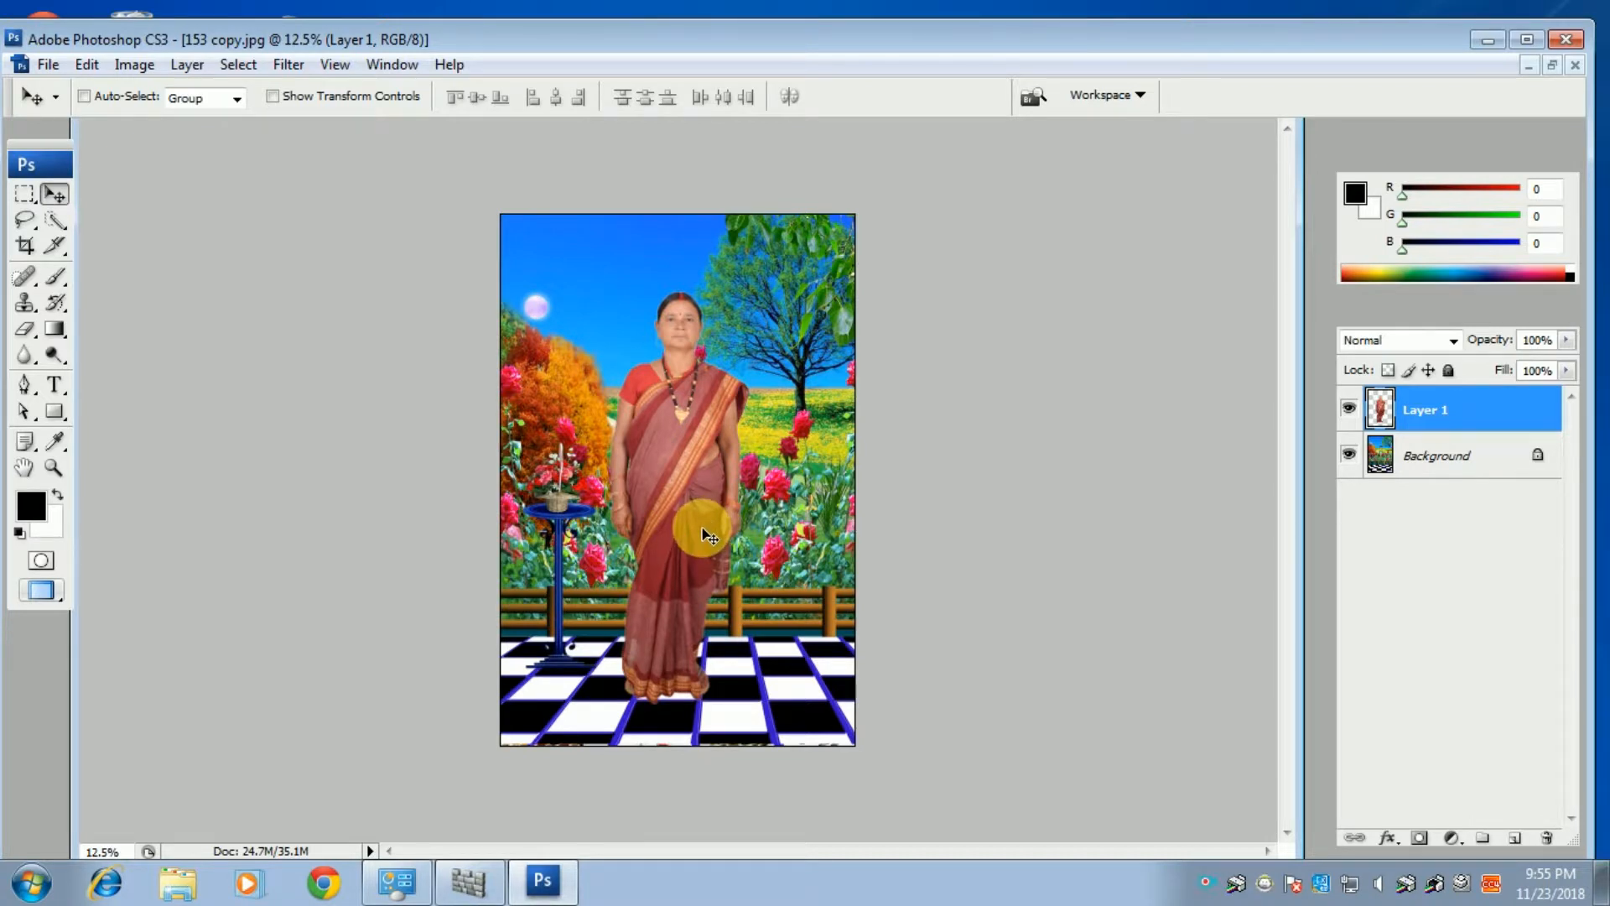
- Prepare to save the composite as a JPEG copy in the Booking outdor folder on Local Disk (D:)
{"action": "key", "text": "ctrl+shift+s"}
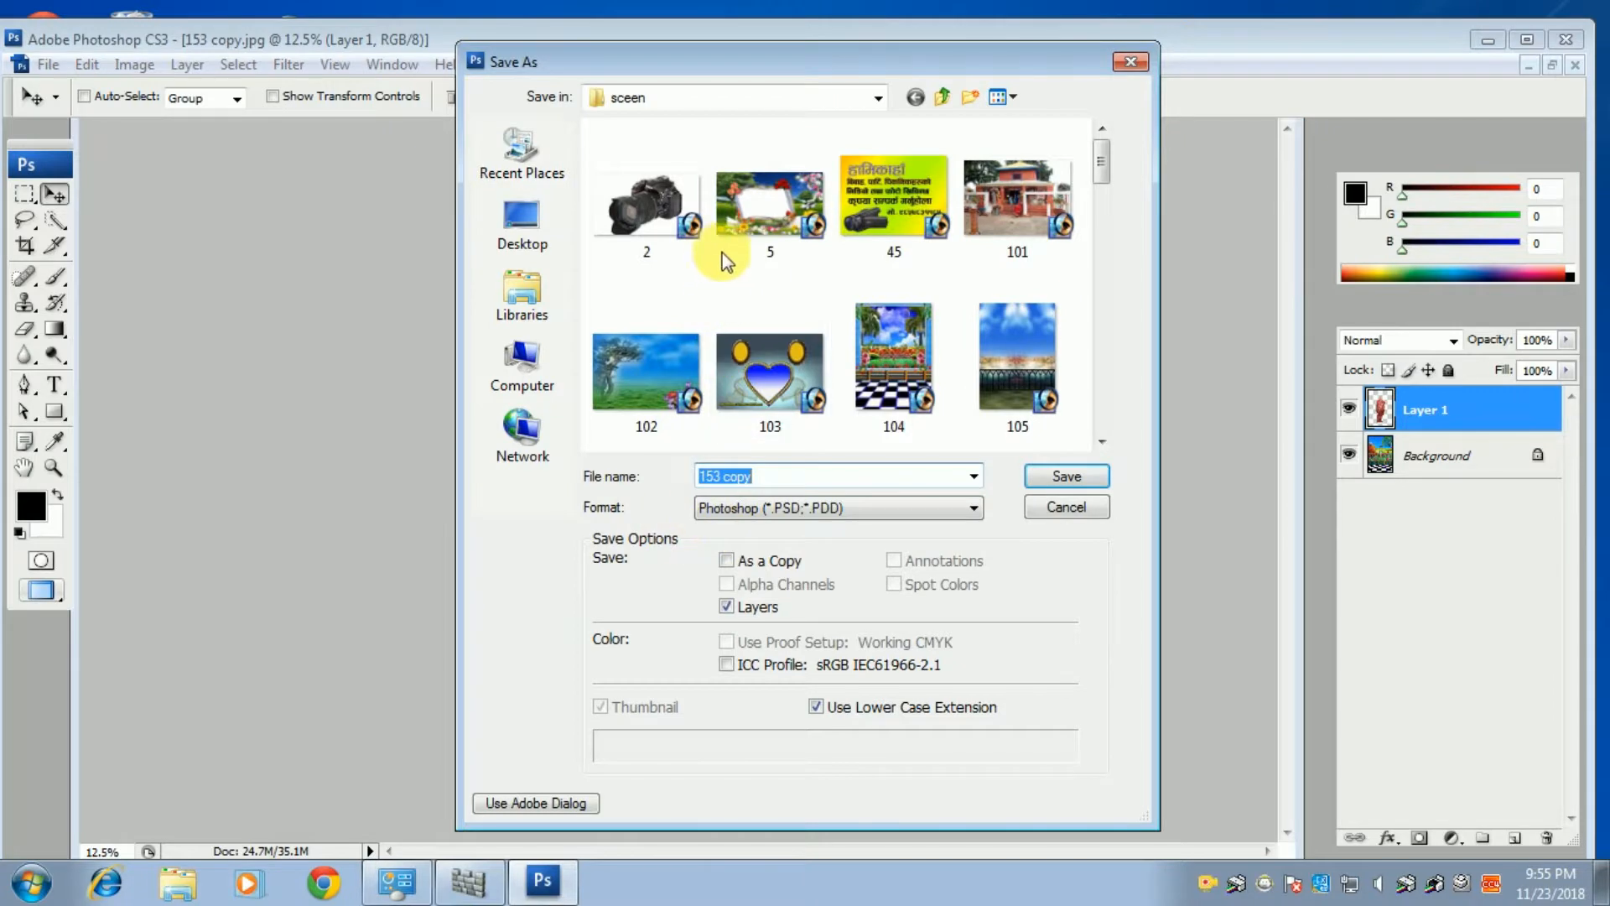
{"action": "left_click", "coordinate": [864, 504]}
{"action": "left_click", "coordinate": [791, 621]}
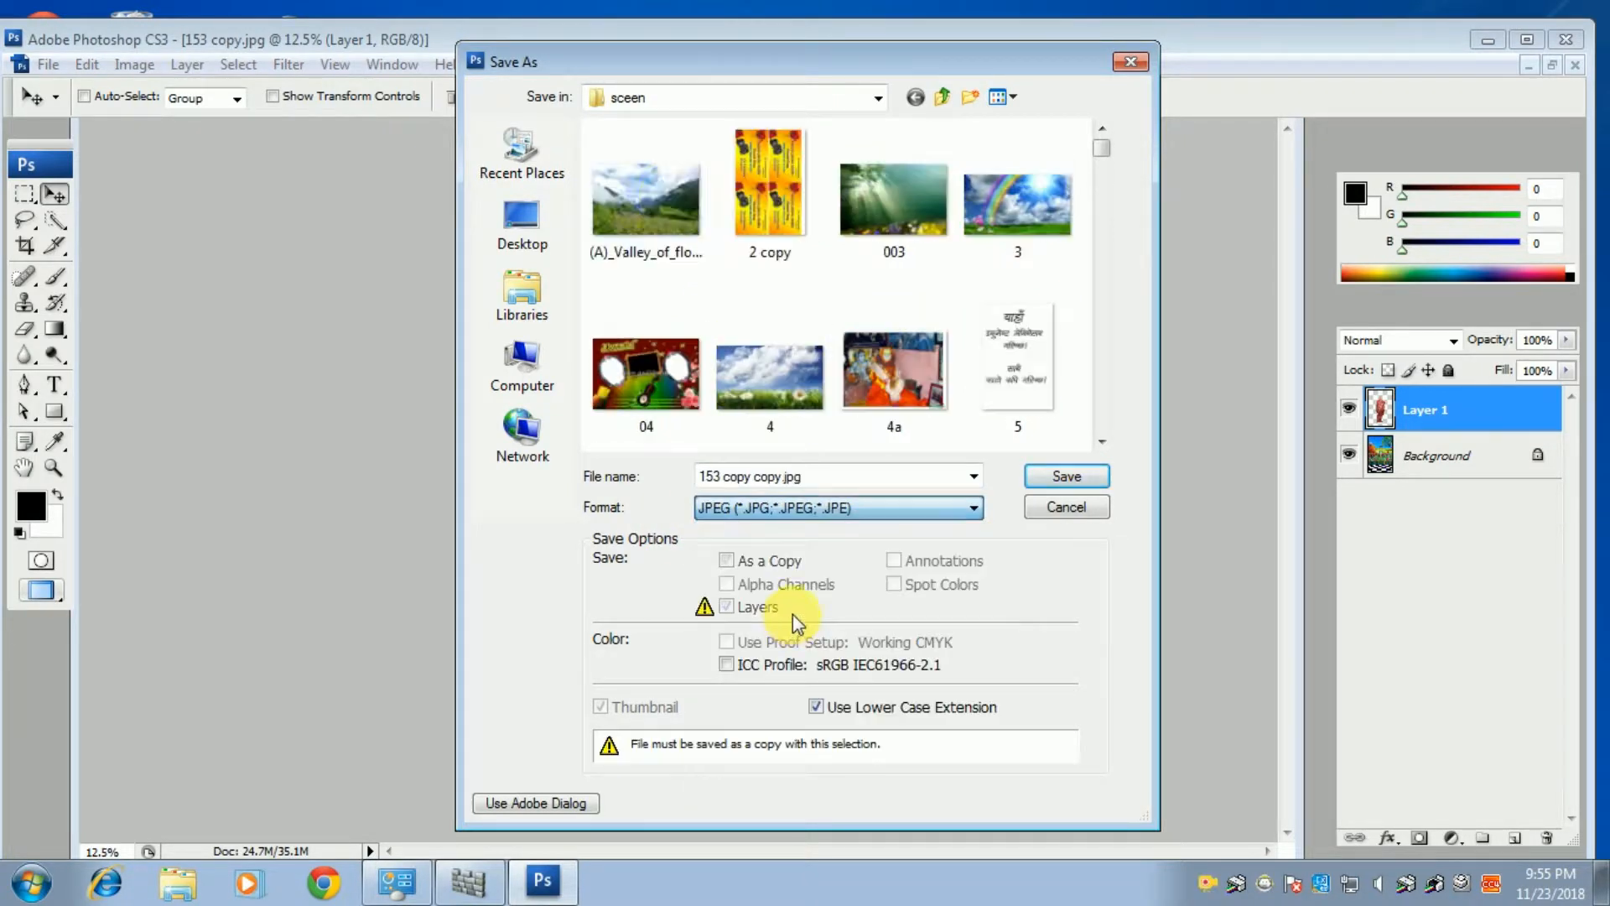
{"action": "left_click", "coordinate": [677, 100]}
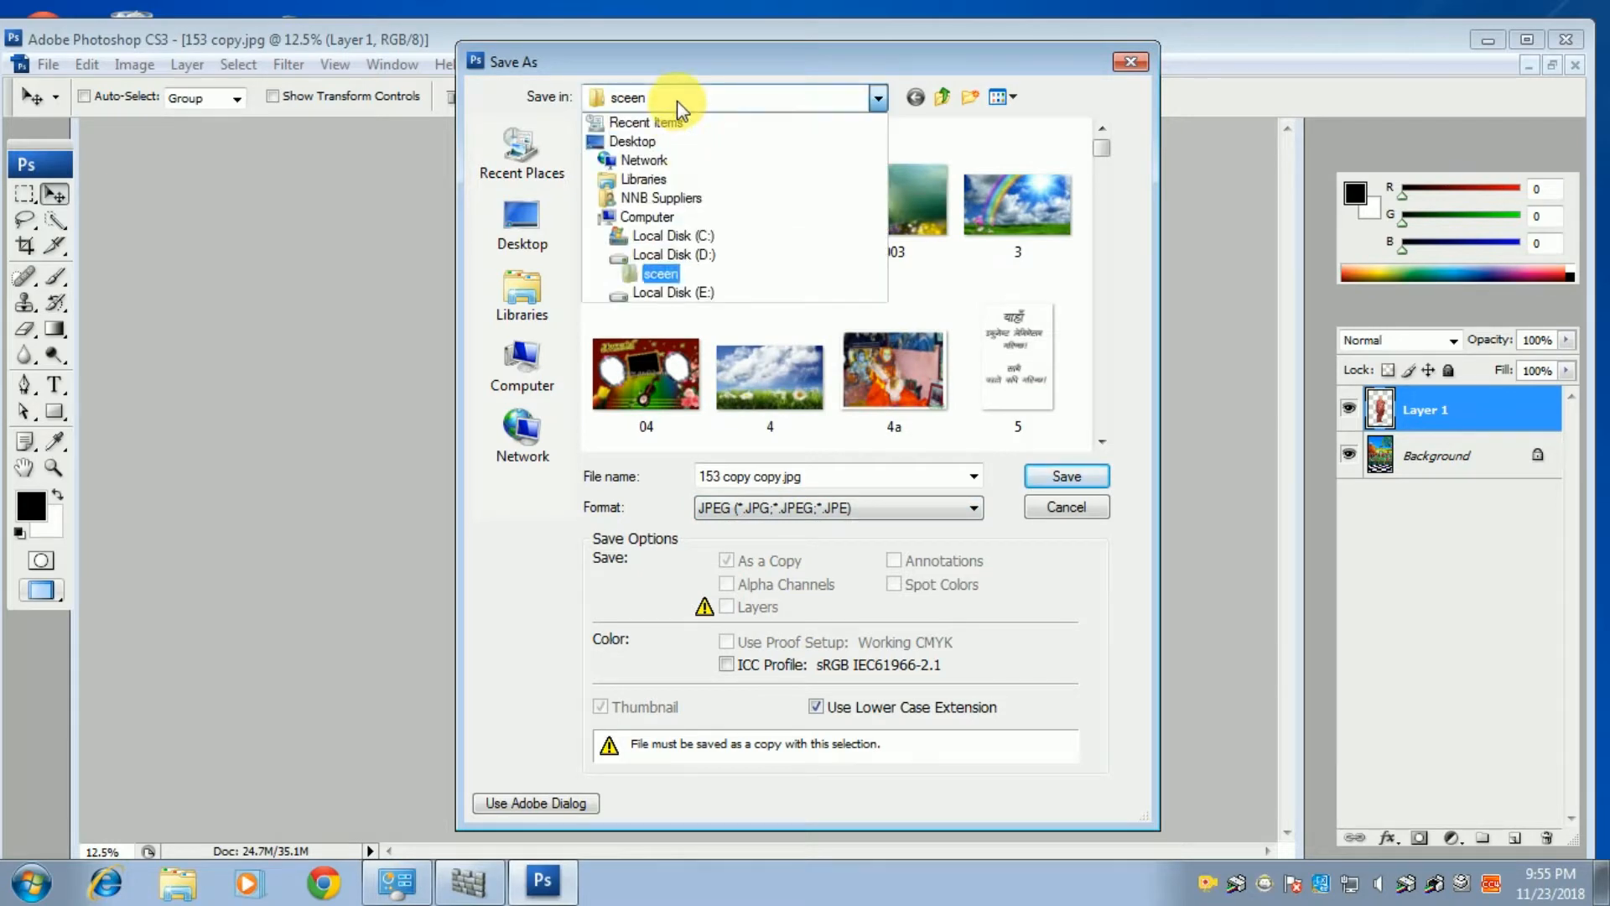
{"action": "left_click", "coordinate": [705, 255]}
{"action": "double_click", "coordinate": [695, 161]}
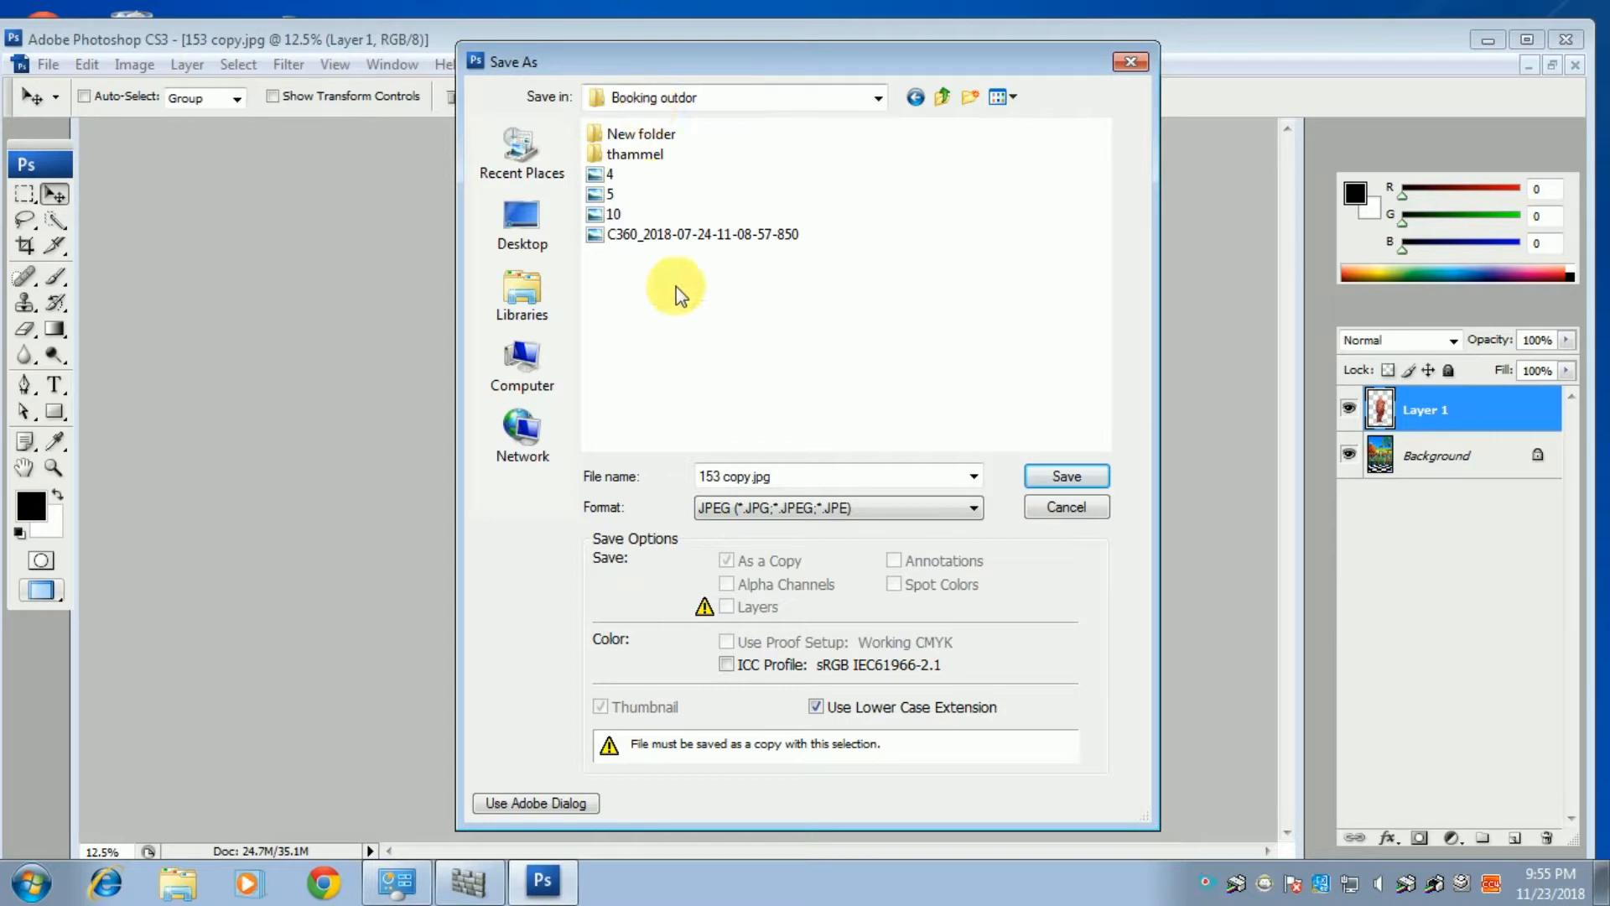
- Name the JPEG copy 20 and save it at quality 12 (Maximum) with the Baseline ("Standard") format
{"action": "right_click", "coordinate": [717, 391]}
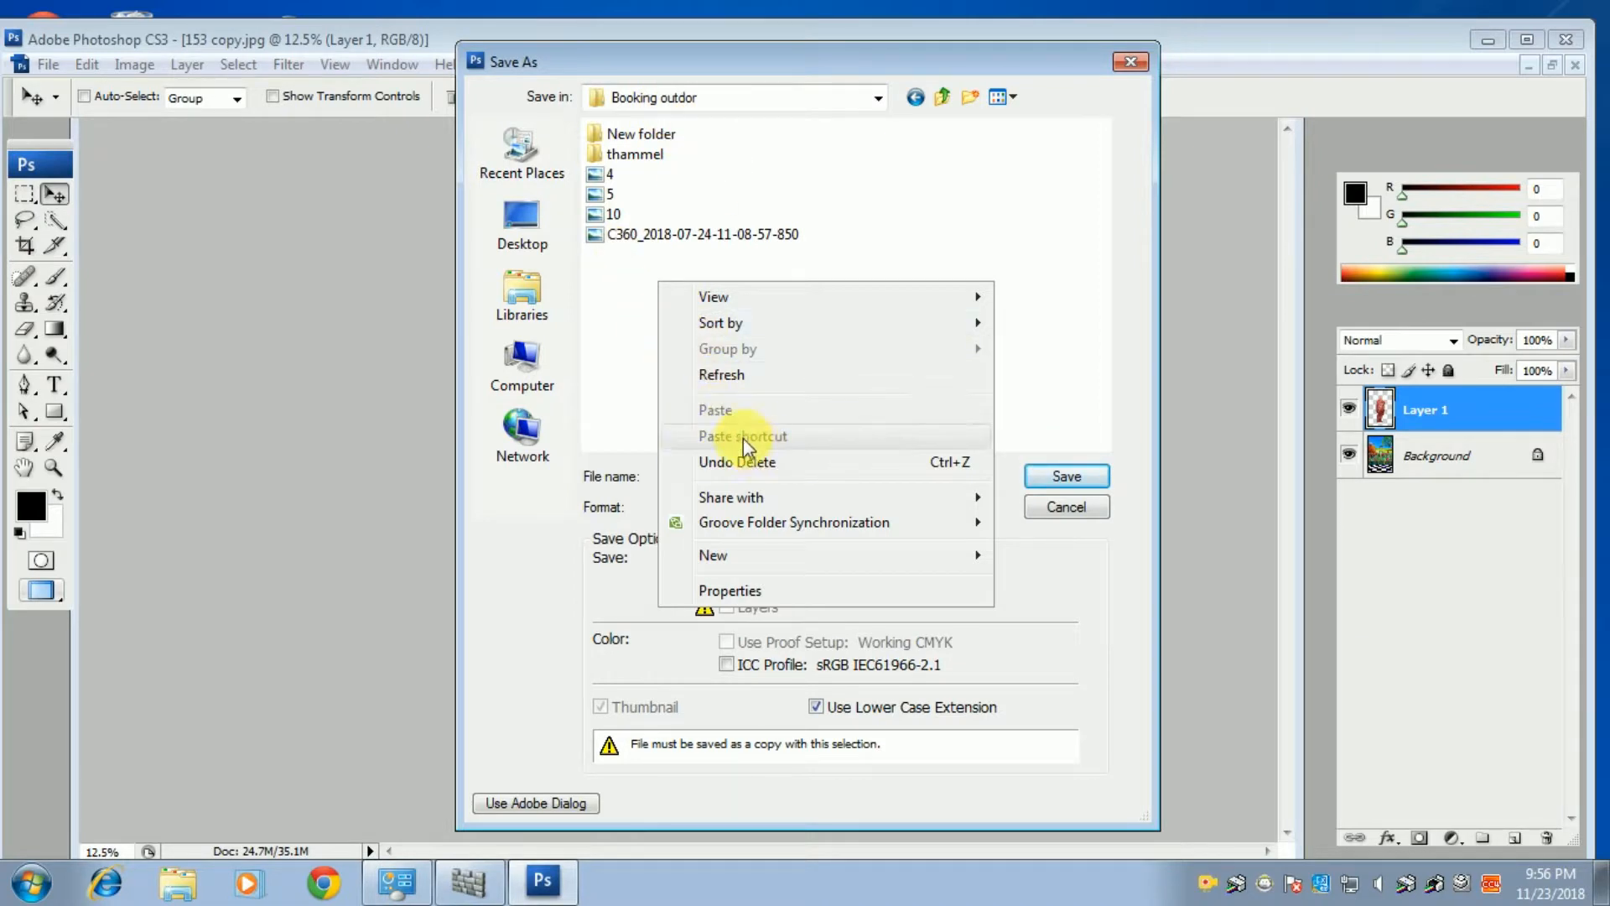
{"action": "left_click", "coordinate": [640, 298]}
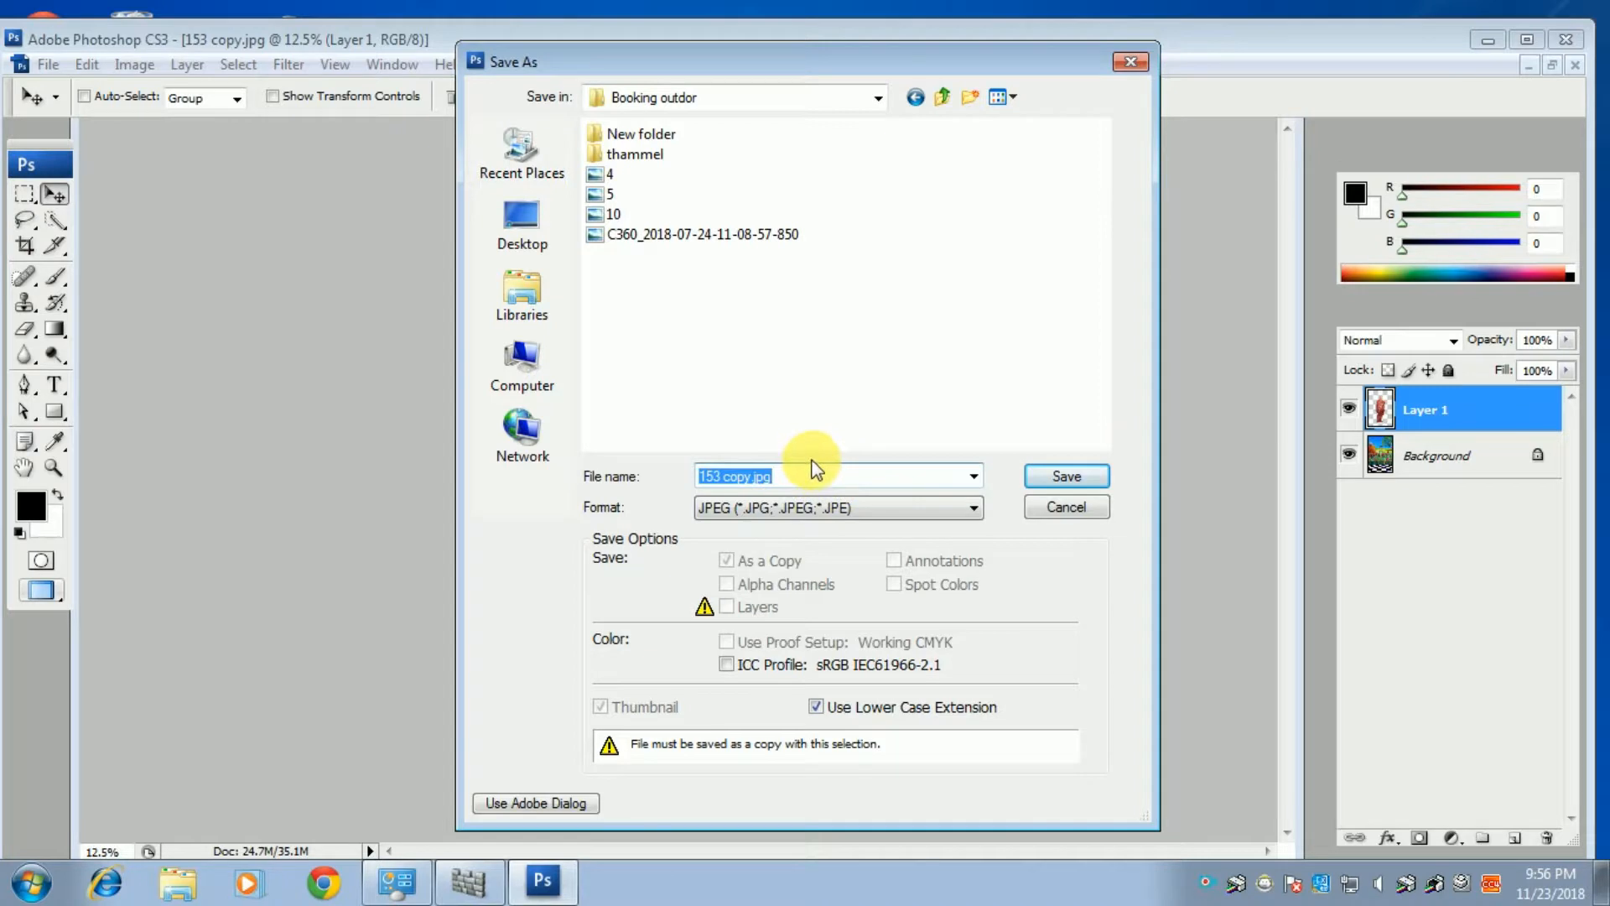
{"action": "left_click", "coordinate": [1057, 476]}
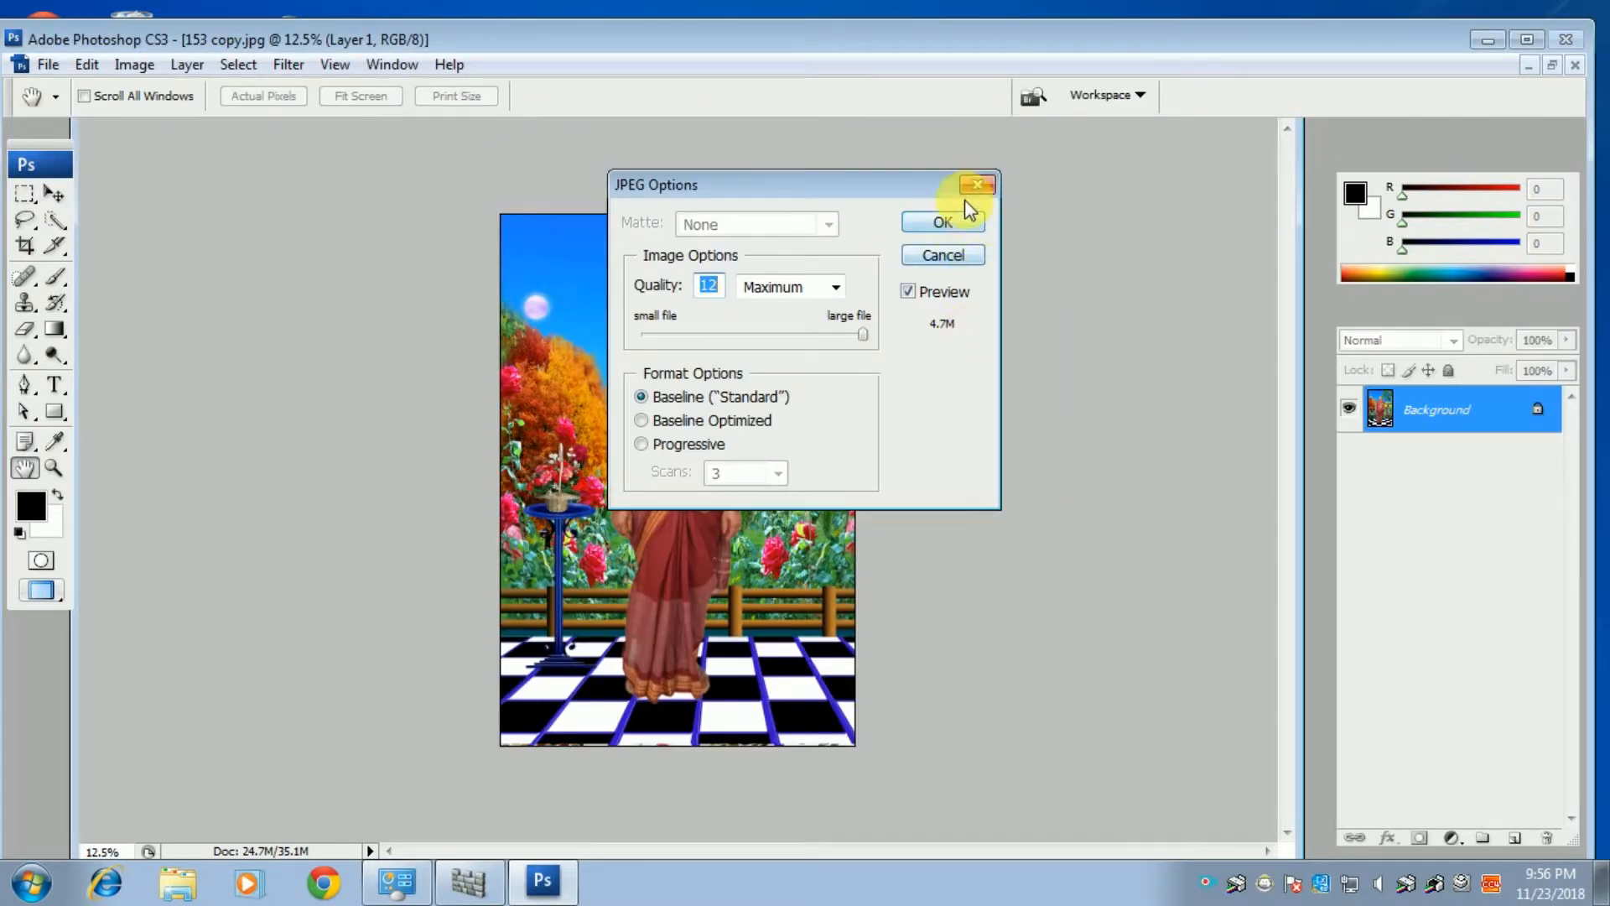
{"action": "left_click", "coordinate": [964, 225]}
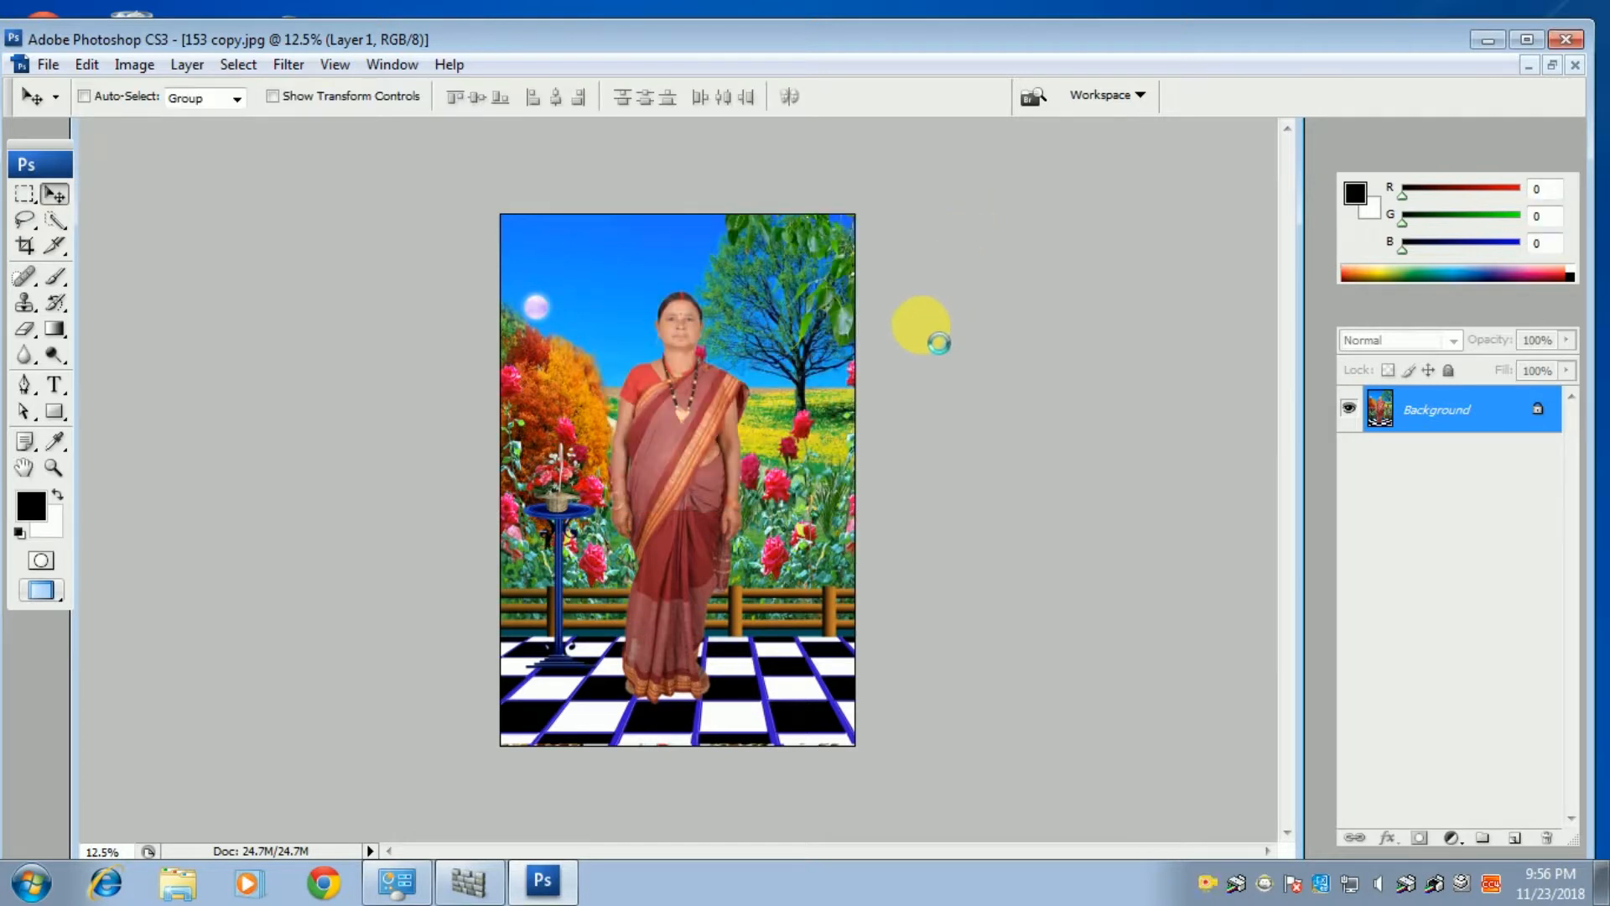
- Float the 153 copy.jpg window and open 20.jpg from the Booking outdor folder
{"action": "left_click", "coordinate": [1554, 66]}
{"action": "key", "text": "ctrl+o"}
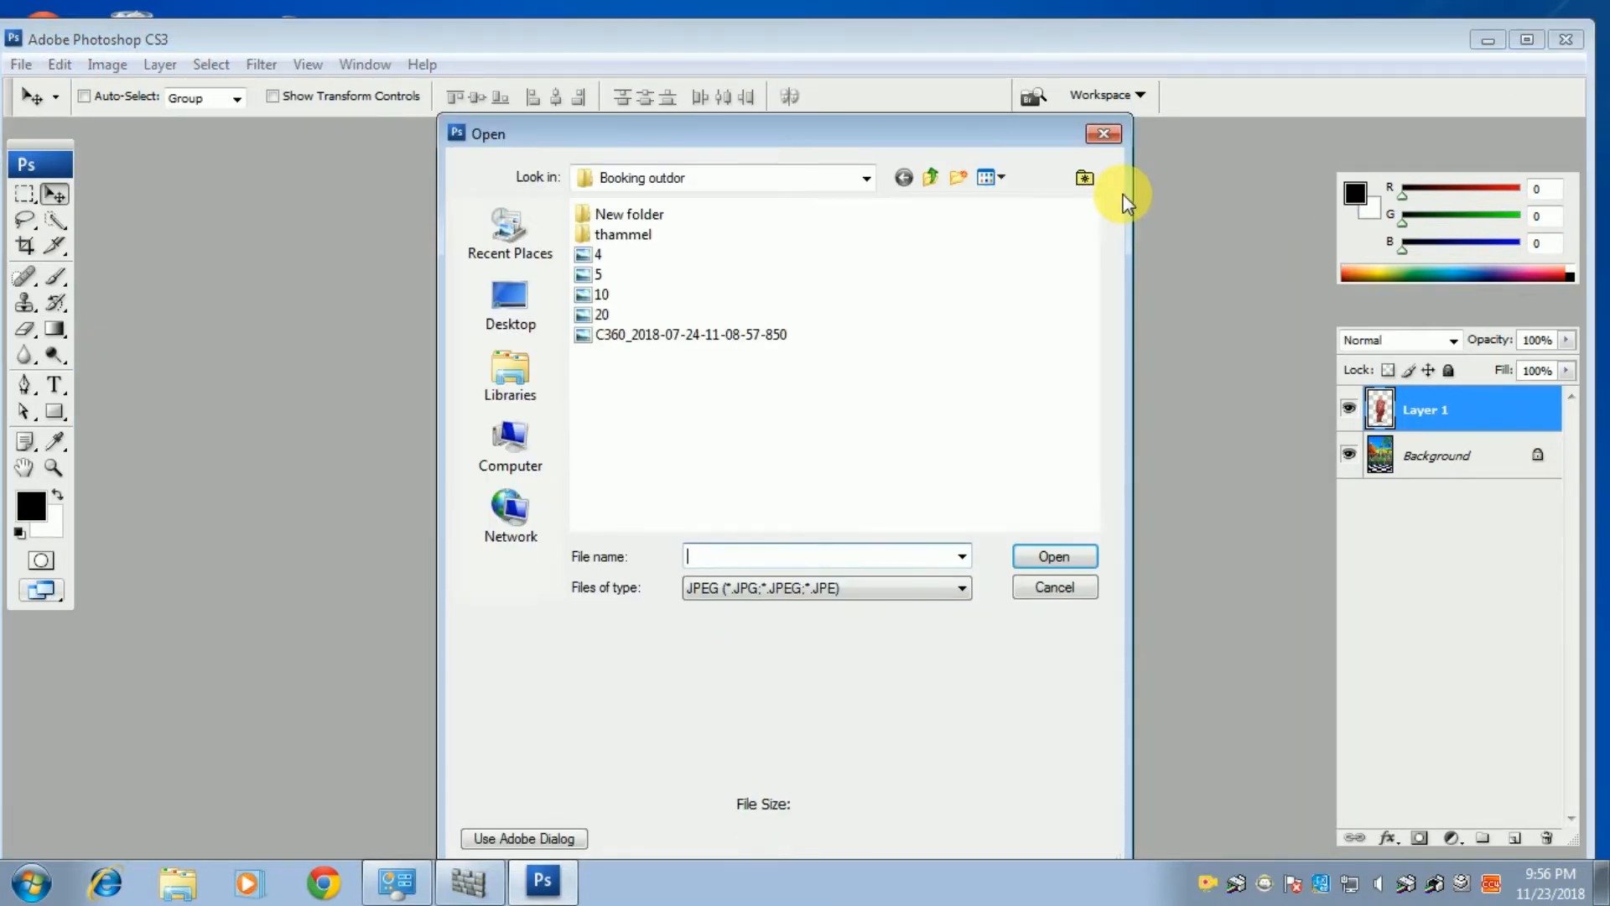
{"action": "double_click", "coordinate": [591, 316]}
{"action": "left_click", "coordinate": [250, 300]}
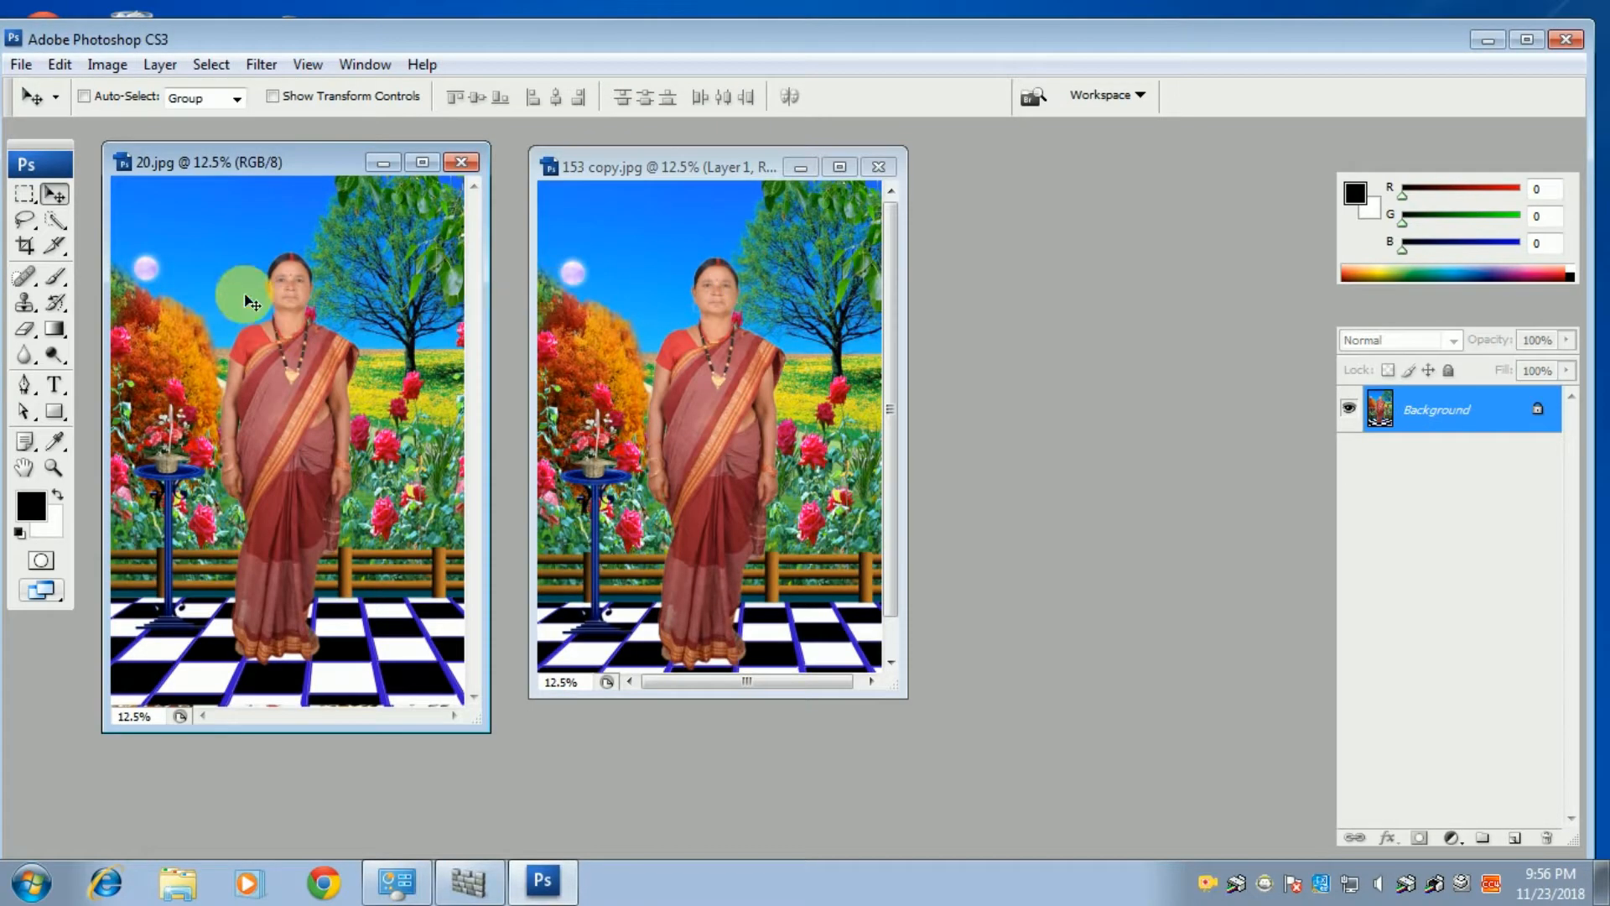
- Close 153 copy.jpg without saving its changes and maximize 20.jpg
{"action": "left_click", "coordinate": [877, 174]}
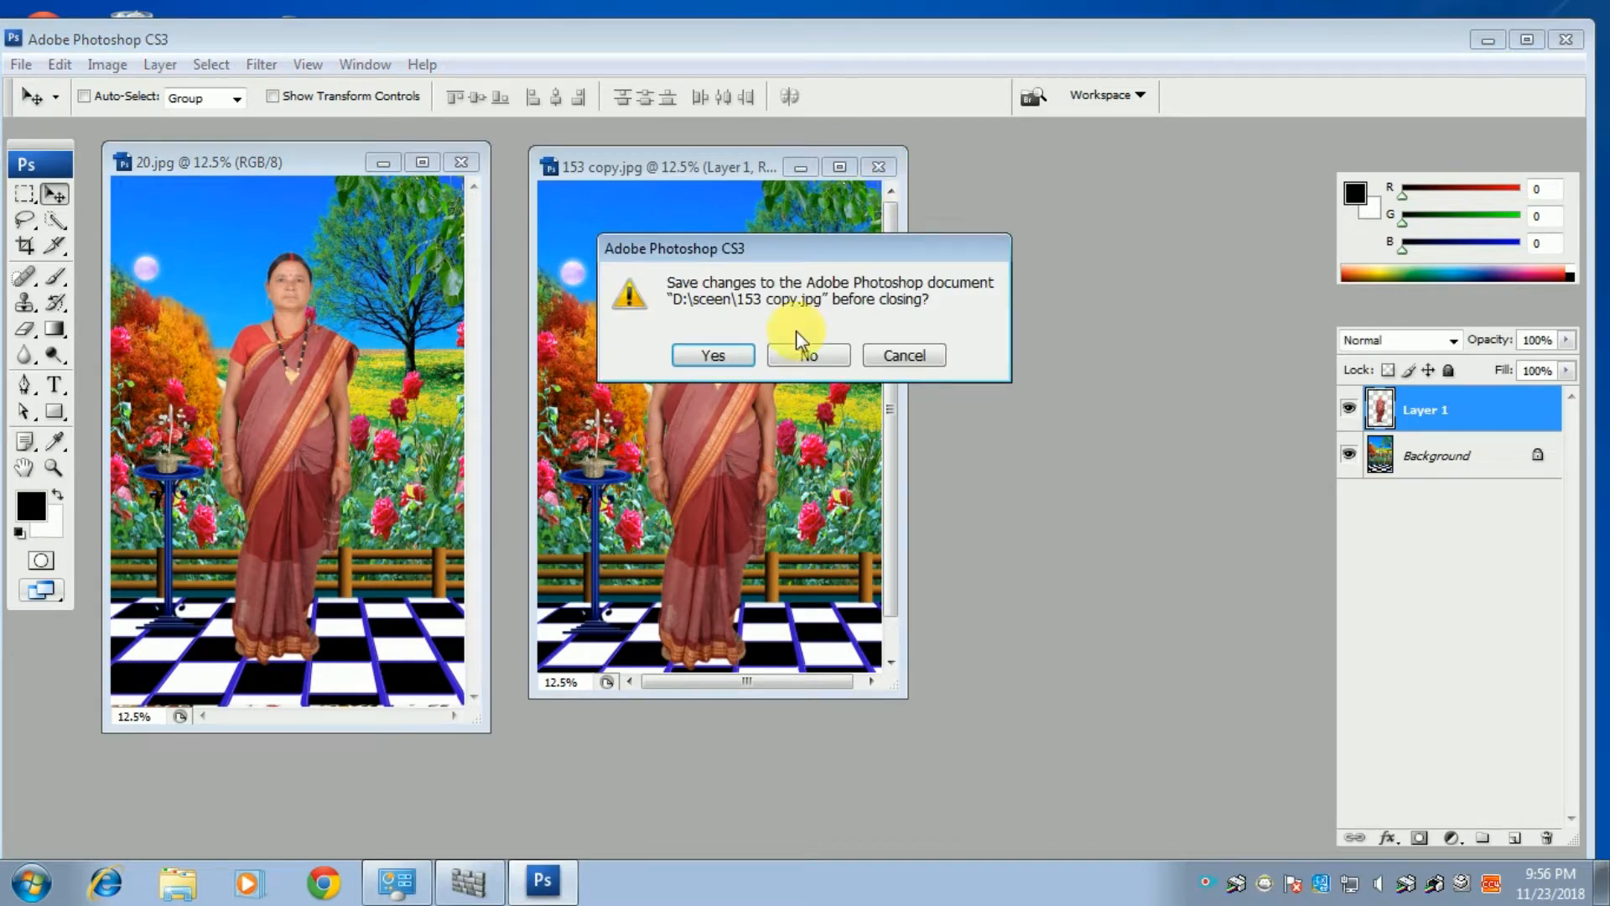
{"action": "left_click", "coordinate": [808, 355]}
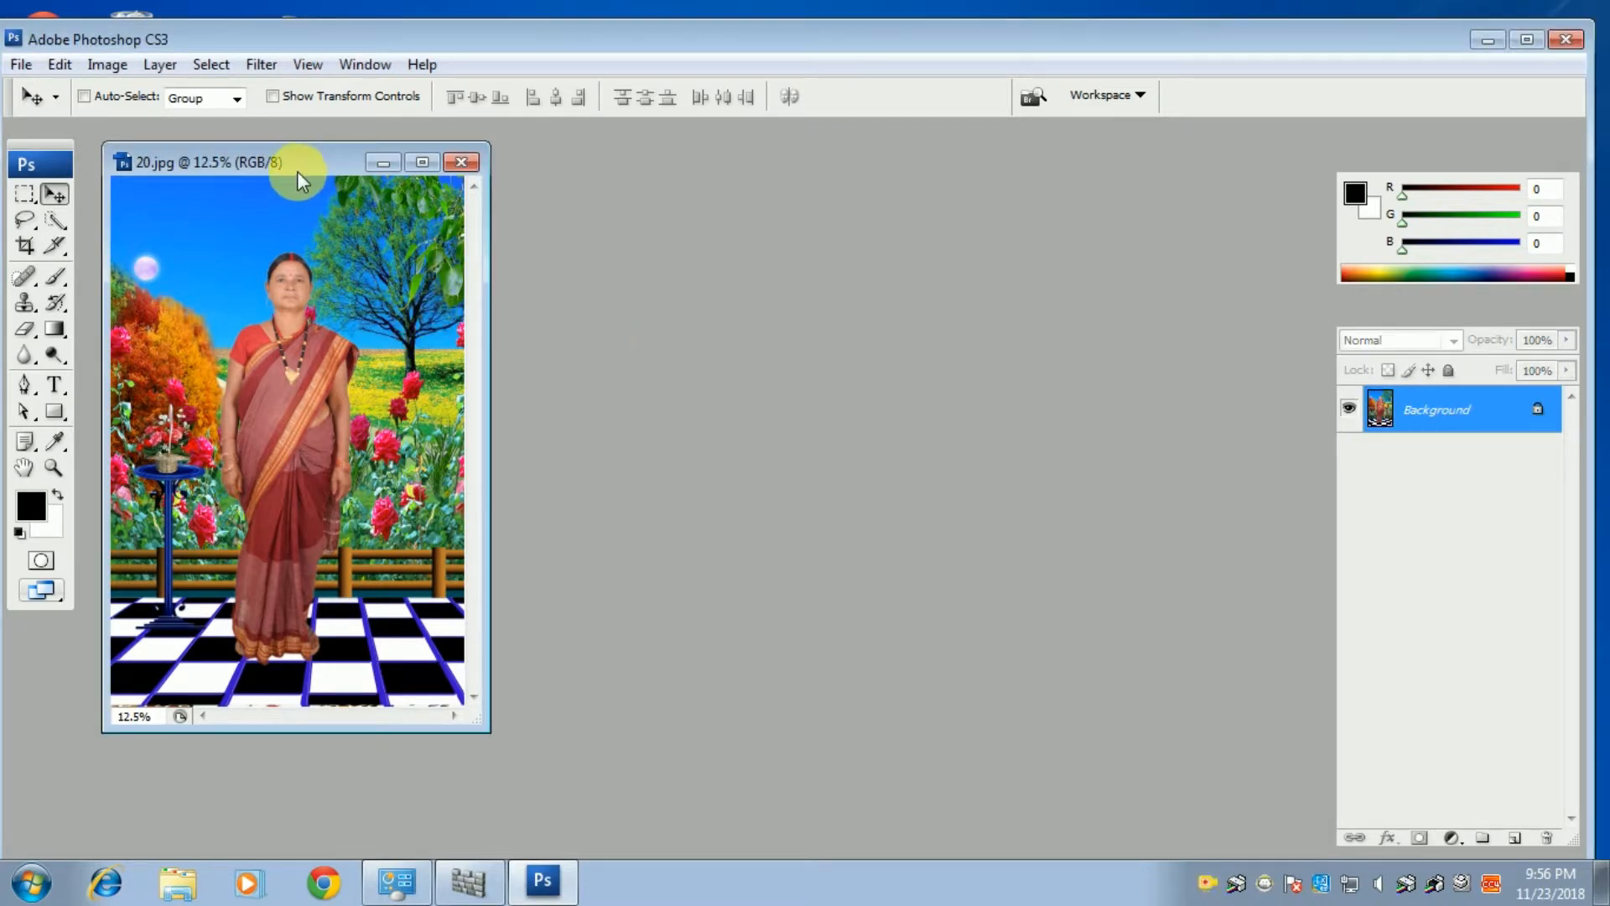
{"action": "left_click", "coordinate": [461, 162]}
{"action": "left_click", "coordinate": [791, 215]}
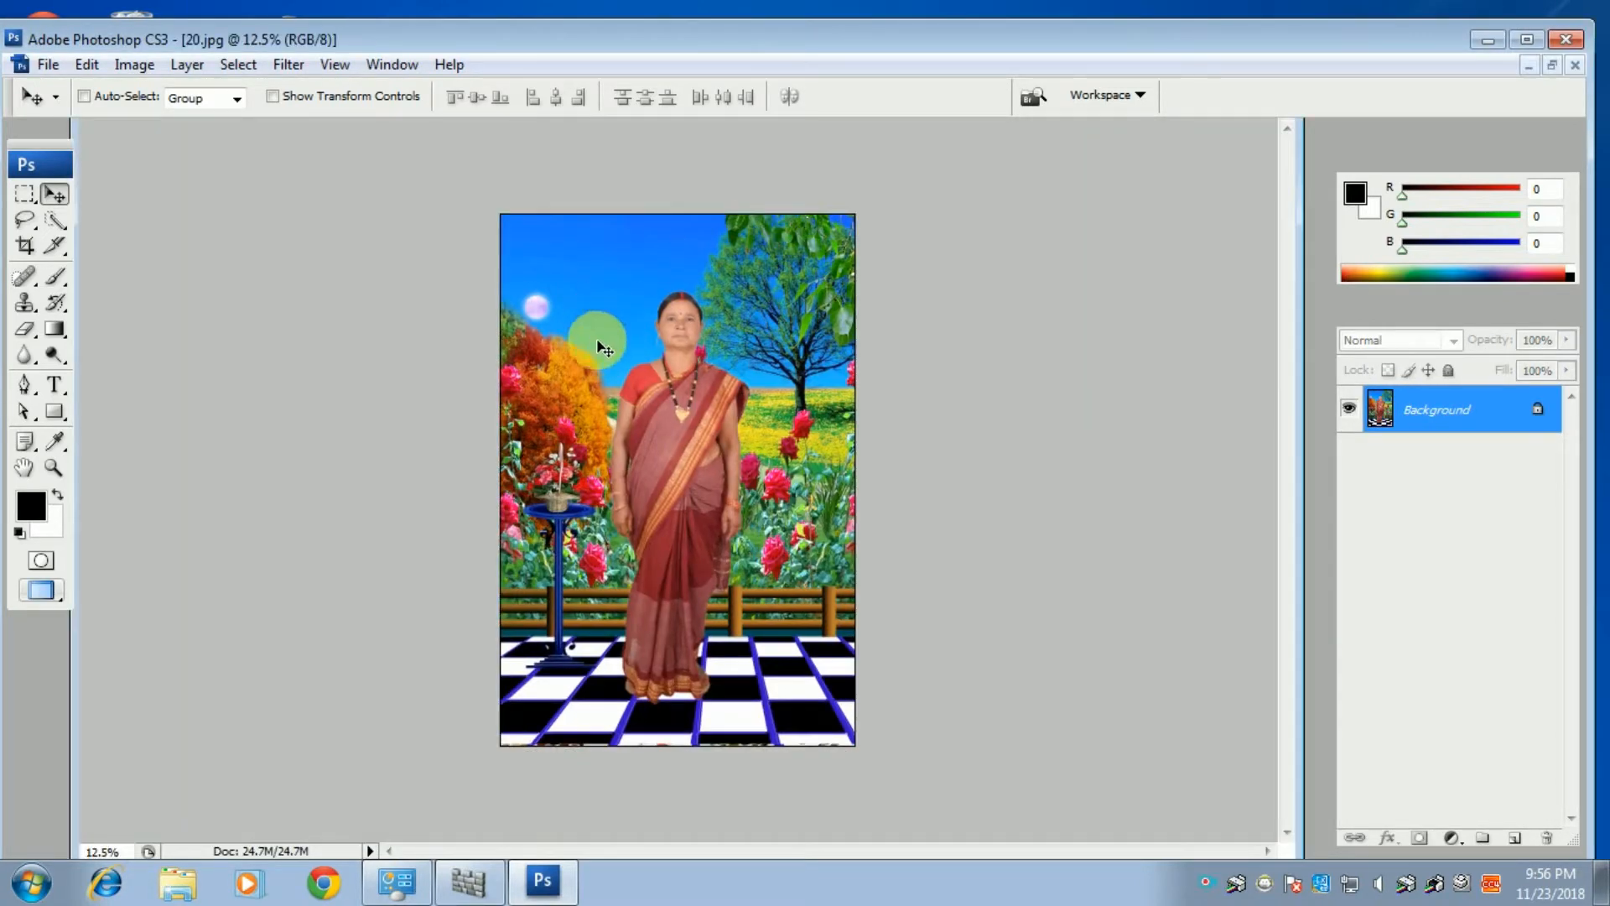
- Duplicate the background layer of 20.jpg for retouching the woman's face
{"action": "key", "text": "ctrl+plus"}
{"action": "key", "text": "ctrl+plus"}
{"action": "key", "text": "ctrl+plus"}
{"action": "key", "text": "ctrl+plus"}
{"action": "key", "text": "ctrl+plus"}
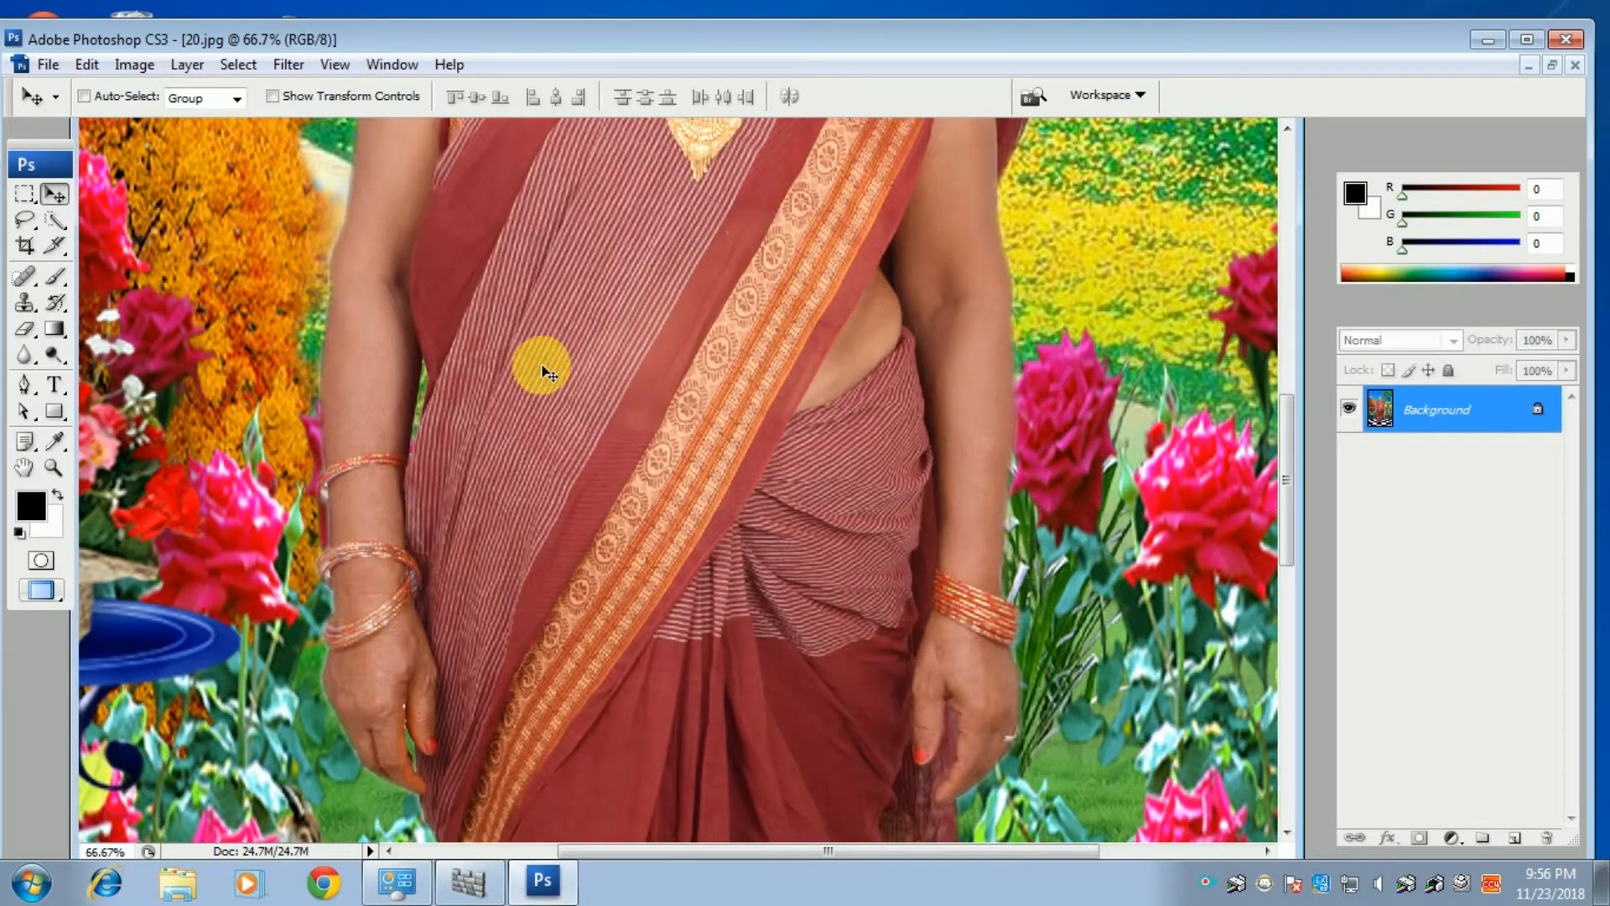
{"action": "left_click_drag", "start_coordinate": [596, 284], "coordinate": [687, 562]}
{"action": "left_click_drag", "start_coordinate": [703, 351], "coordinate": [683, 582]}
{"action": "mouse_move", "coordinate": [710, 448]}
{"action": "left_mouse_down"}
{"action": "mouse_move", "coordinate": [705, 492]}
{"action": "mouse_move", "coordinate": [760, 493]}
{"action": "left_mouse_up"}
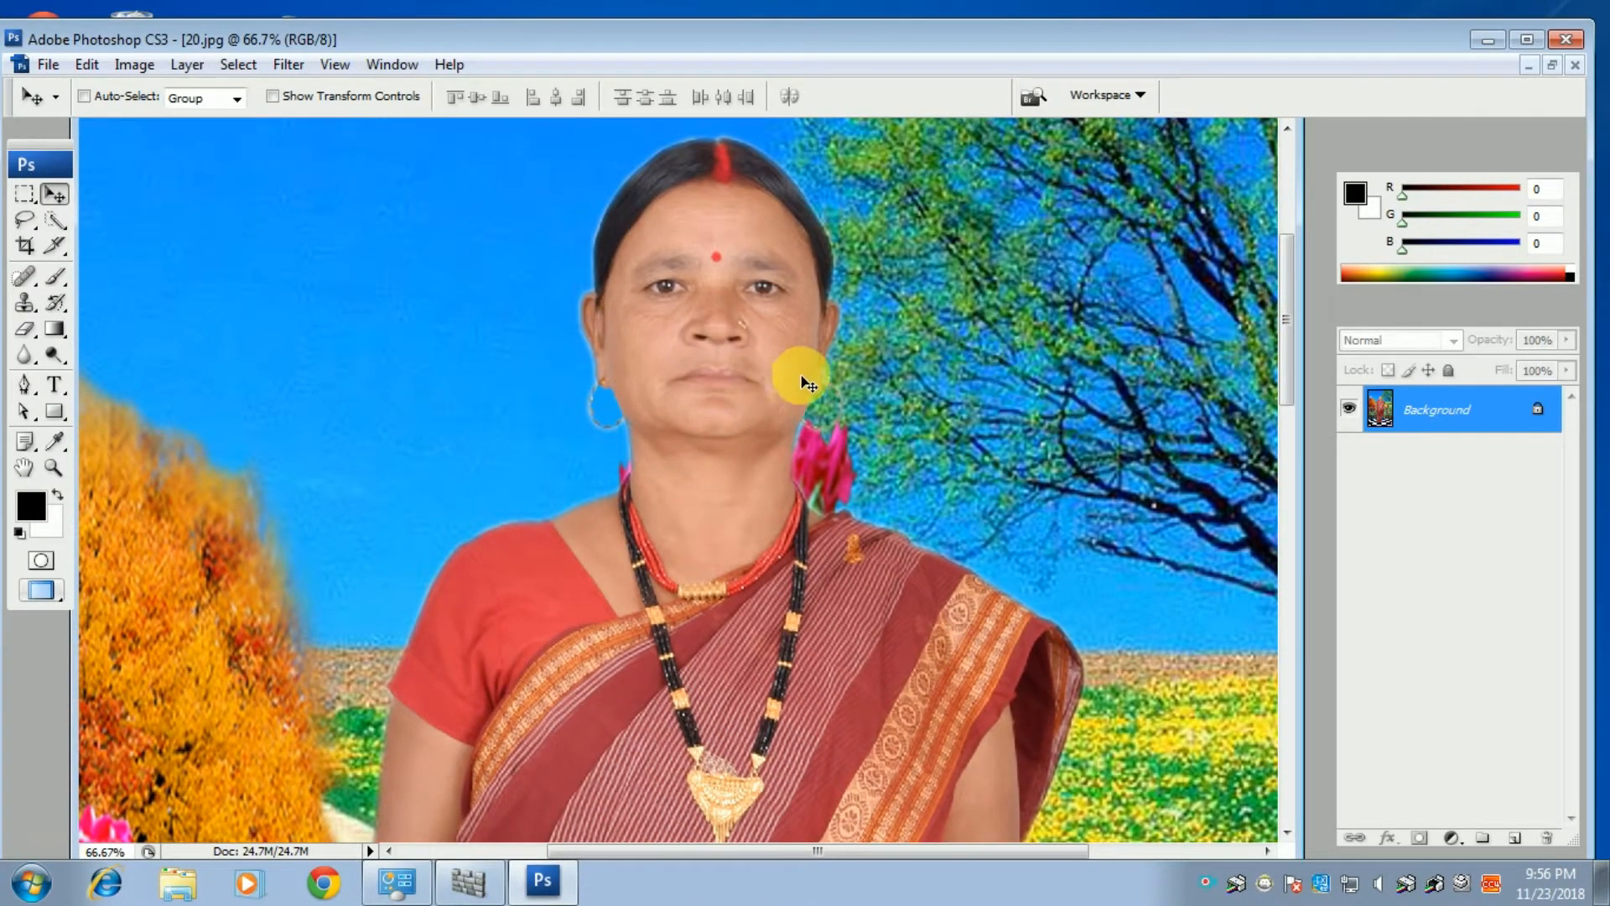
{"action": "key", "text": "ctrl+j"}
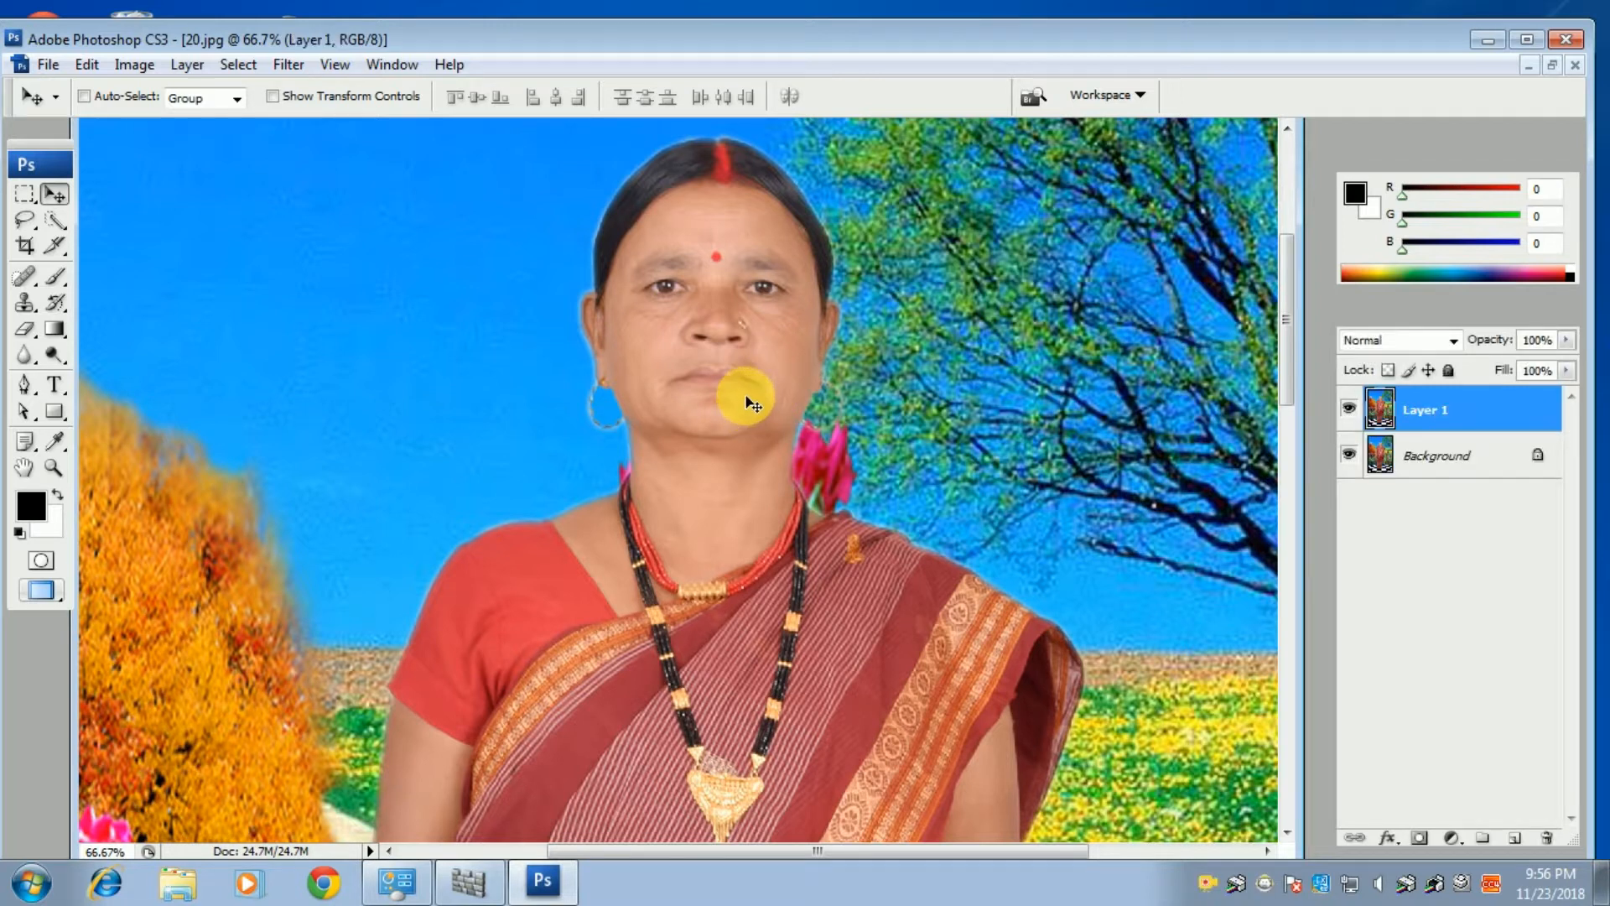
- Apply a Gaussian Blur to the duplicated layer so that the skin texture is smoothed out
{"action": "left_click", "coordinate": [290, 63]}
{"action": "mouse_move", "coordinate": [328, 298]}
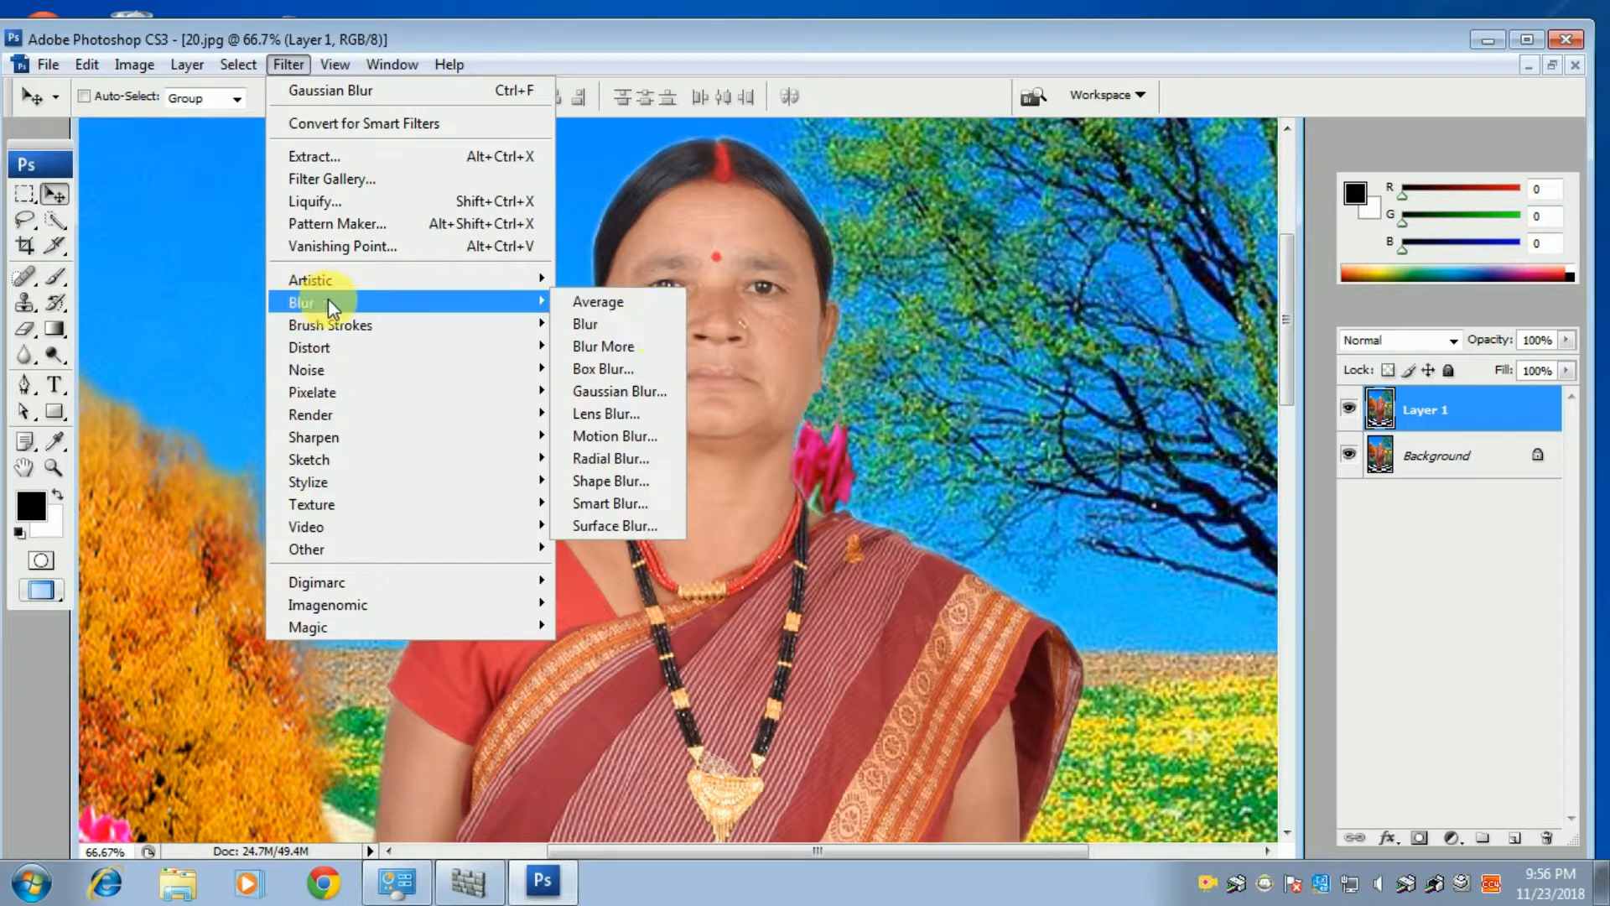
{"action": "left_click", "coordinate": [651, 405]}
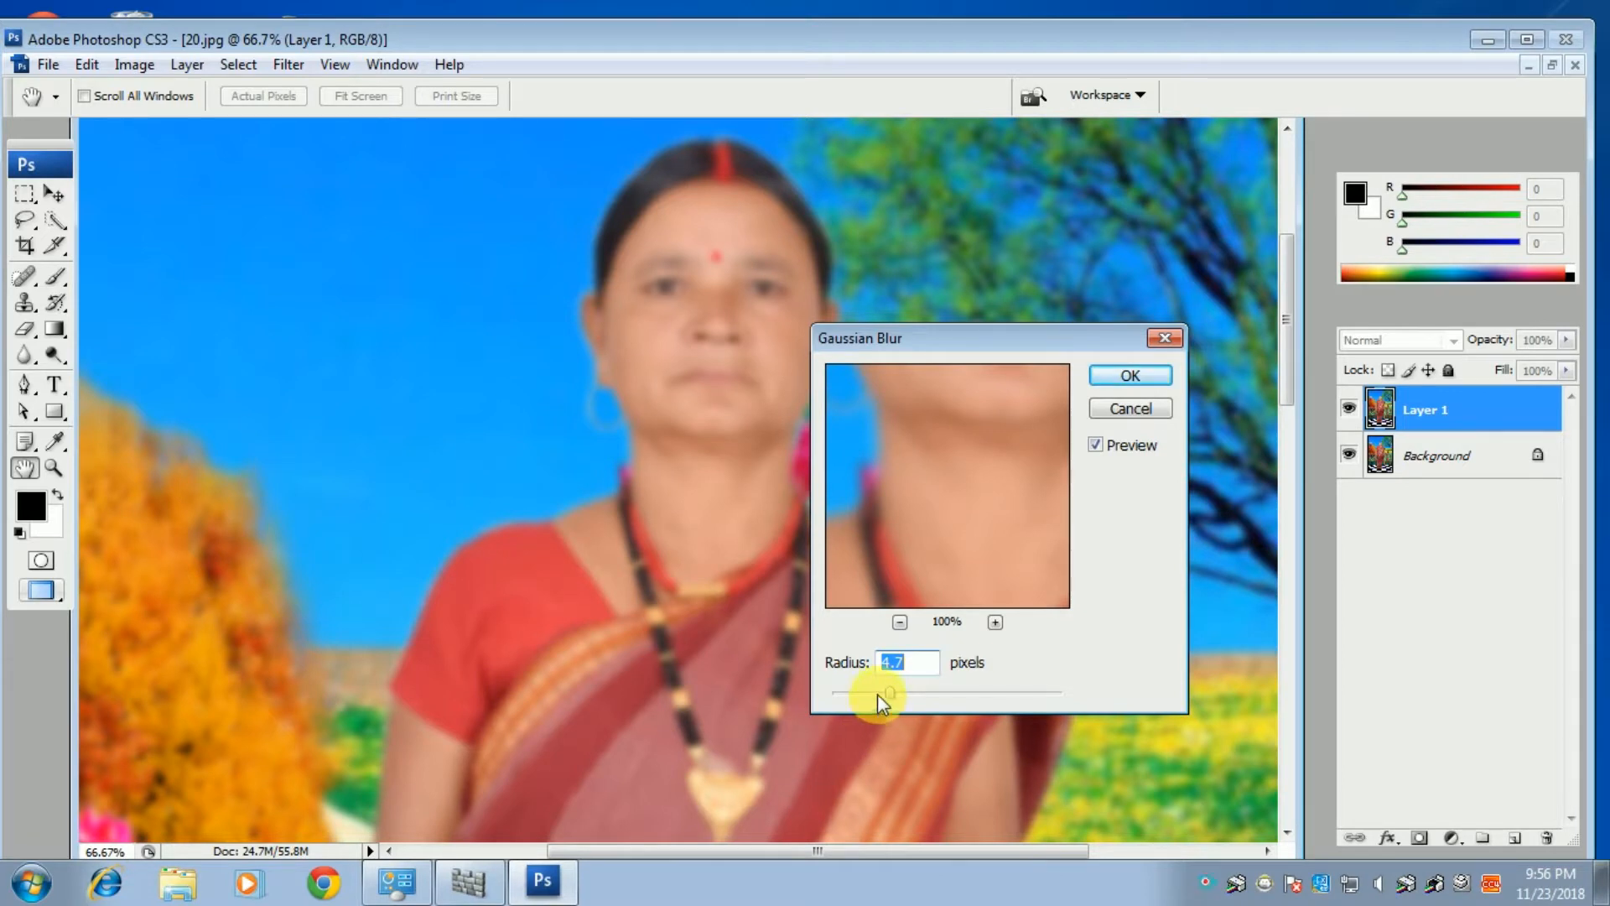
{"action": "left_click", "coordinate": [1130, 382]}
- Add a layer mask to the blurred layer and invert it to black, hiding the blur
{"action": "key", "text": "v"}
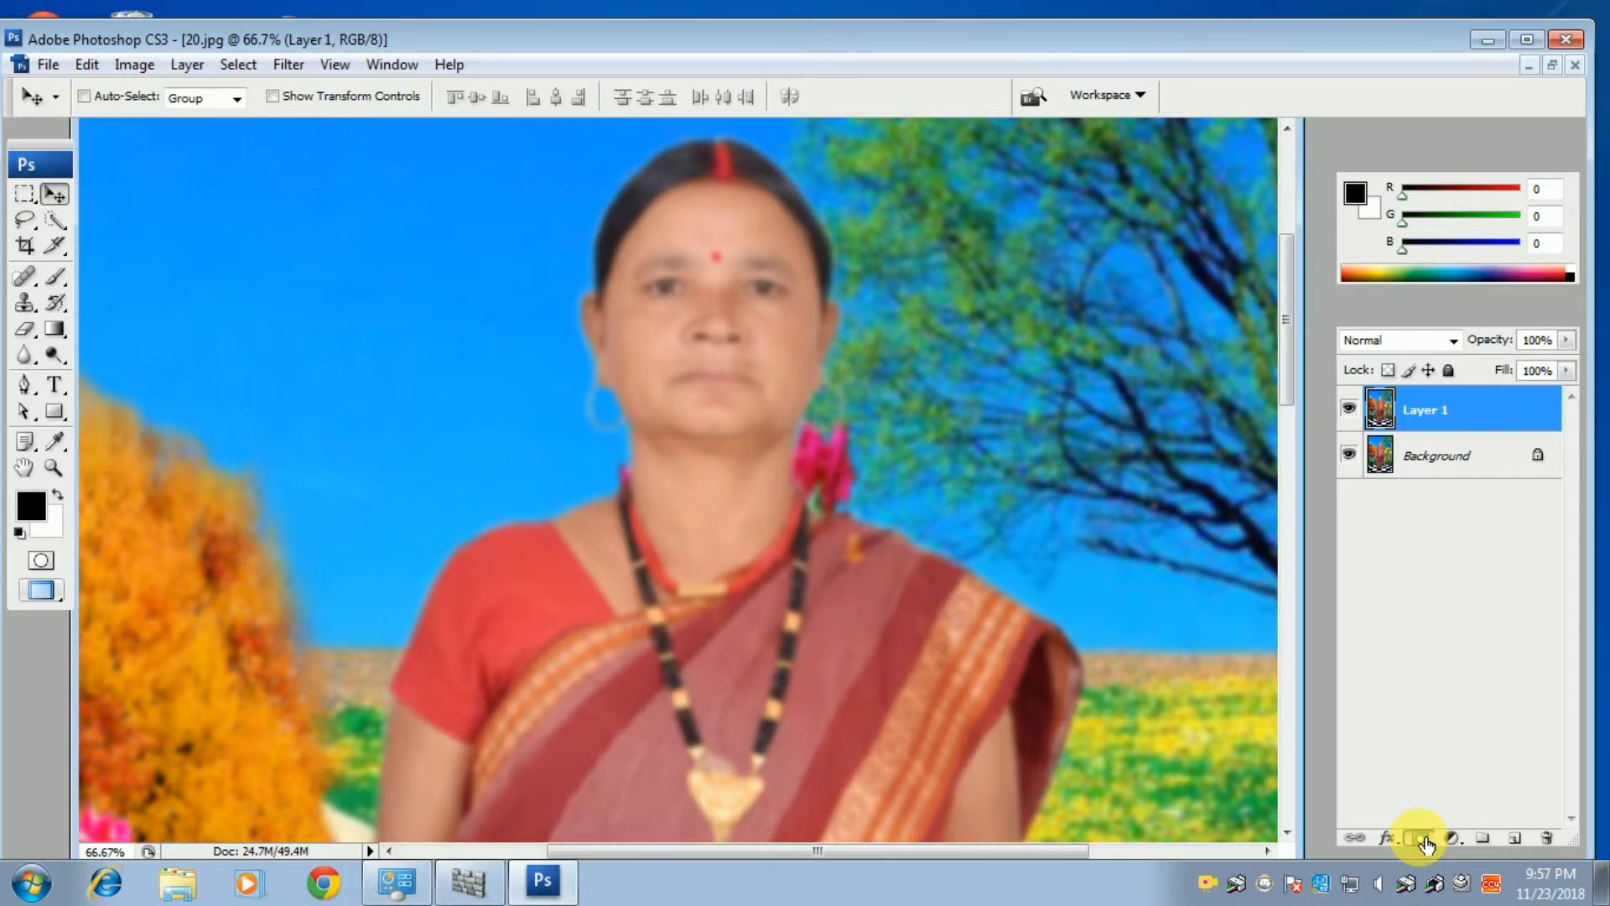
{"action": "left_click", "coordinate": [1421, 838]}
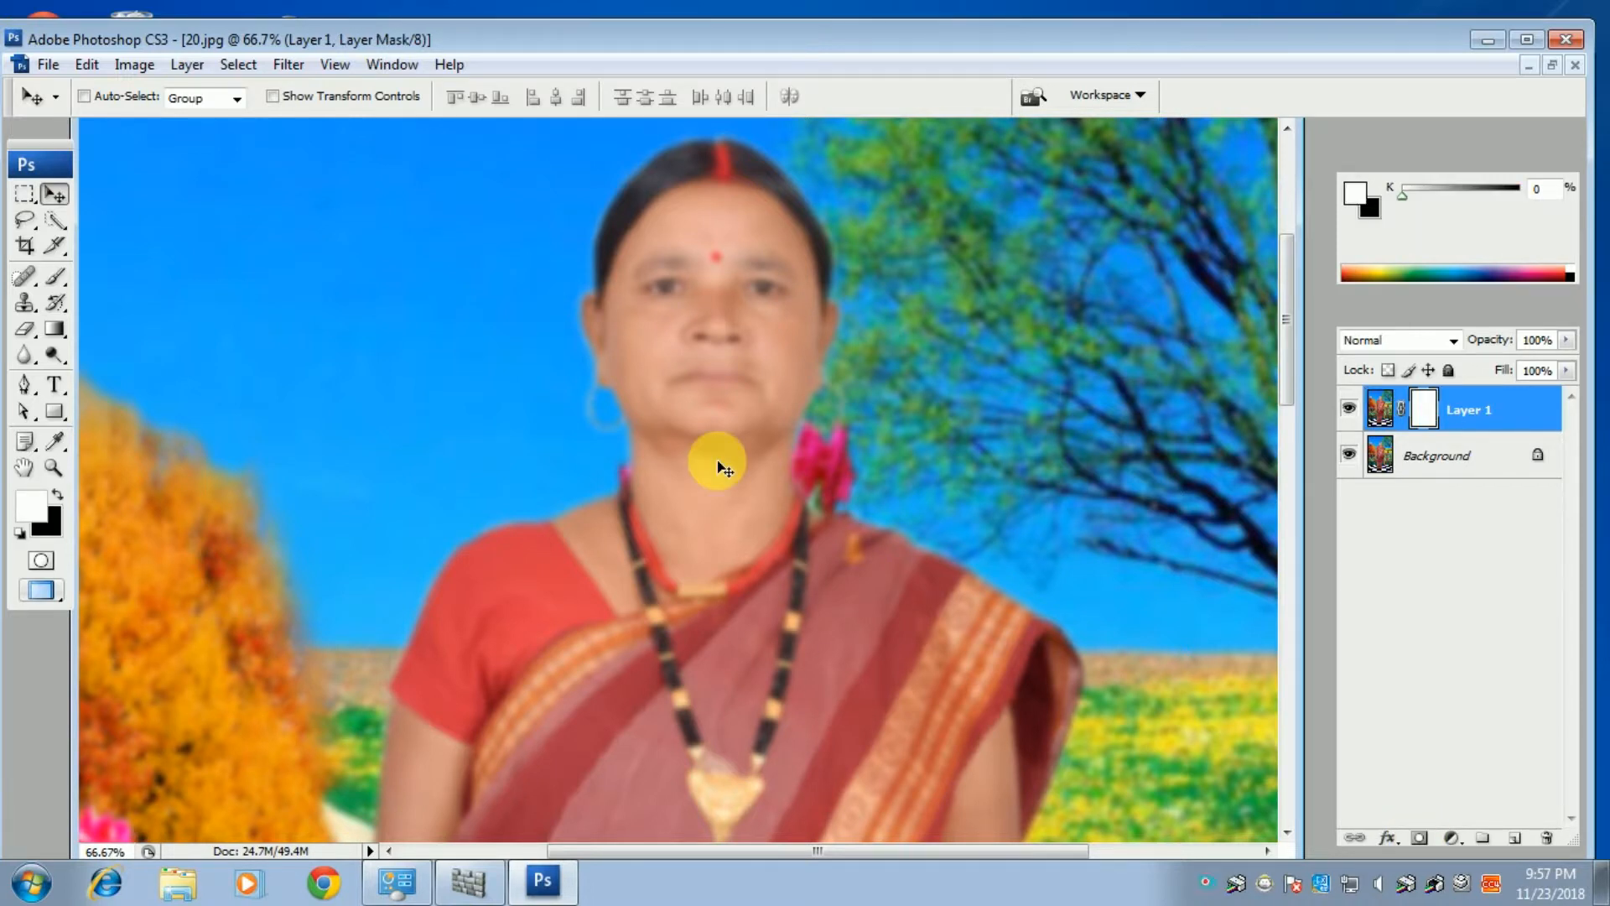
{"action": "key", "text": "ctrl+i"}
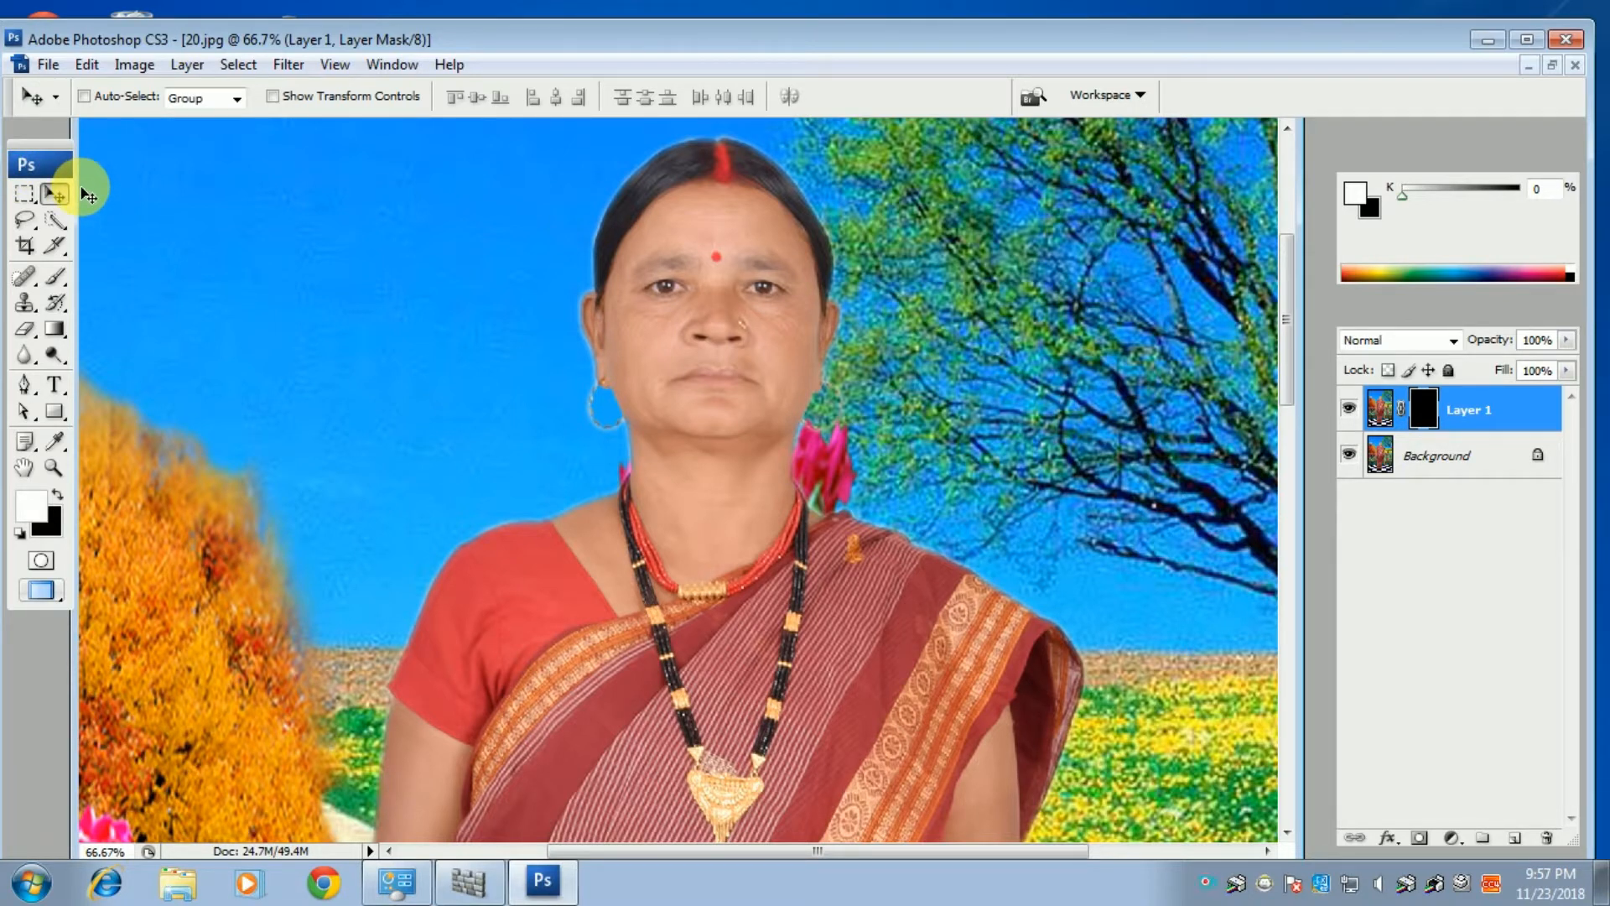
- Smooth the forehead, cheeks and nose by painting white on the mask with a 35 px brush at 62% opacity and 48% flow
{"action": "key", "text": "ctrl+plus"}
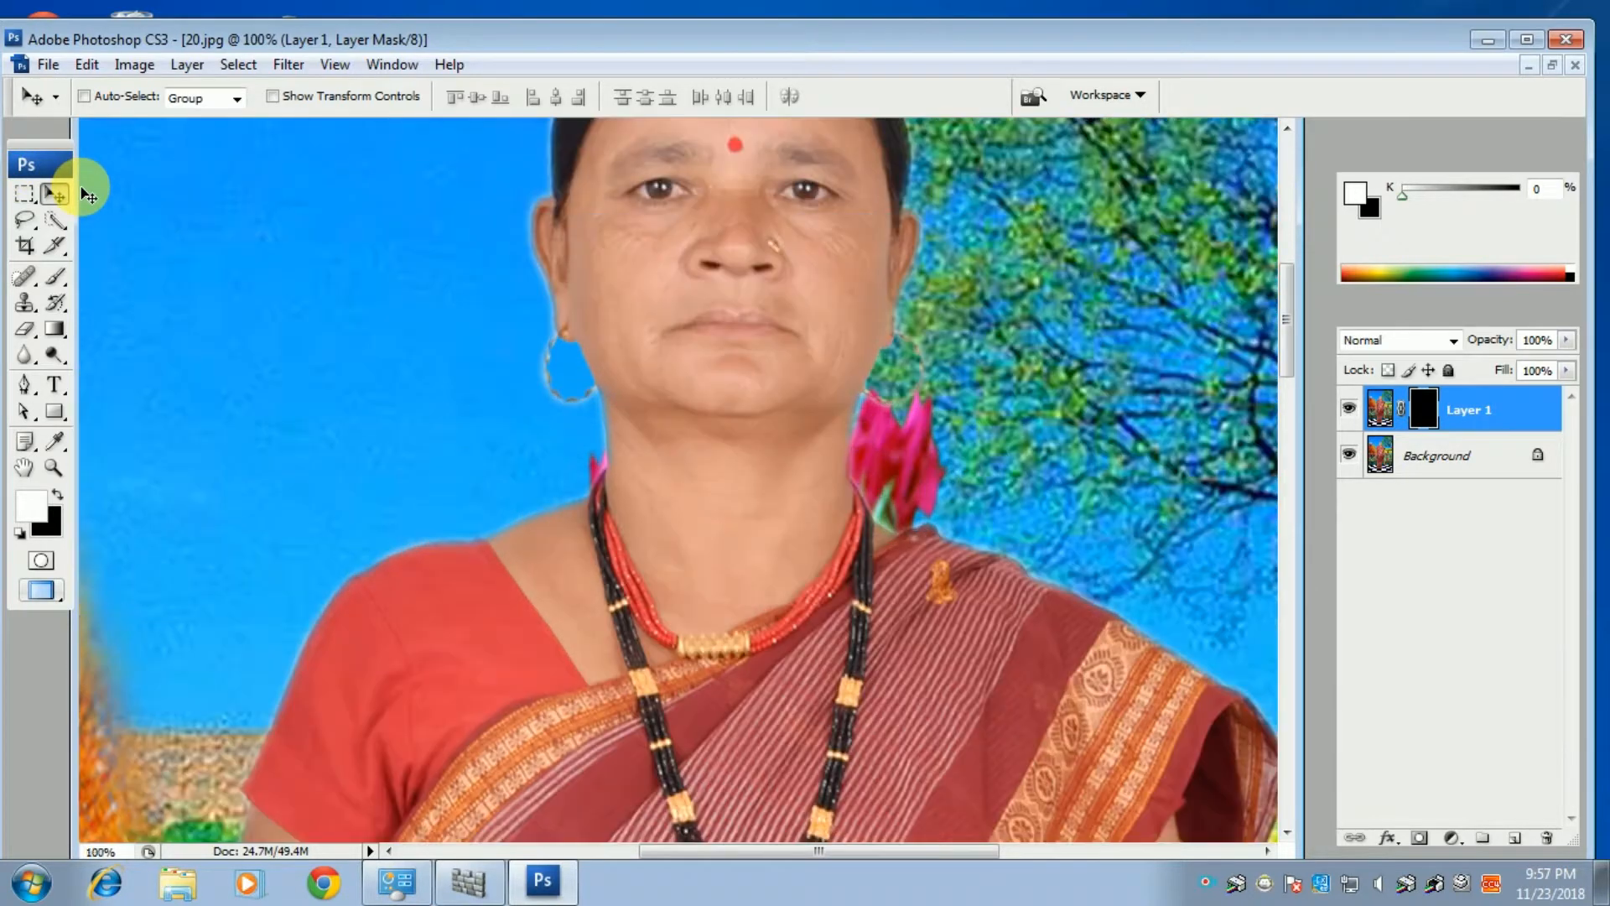
{"action": "left_click_drag", "start_coordinate": [546, 234], "coordinate": [662, 398]}
{"action": "left_click", "coordinate": [52, 276]}
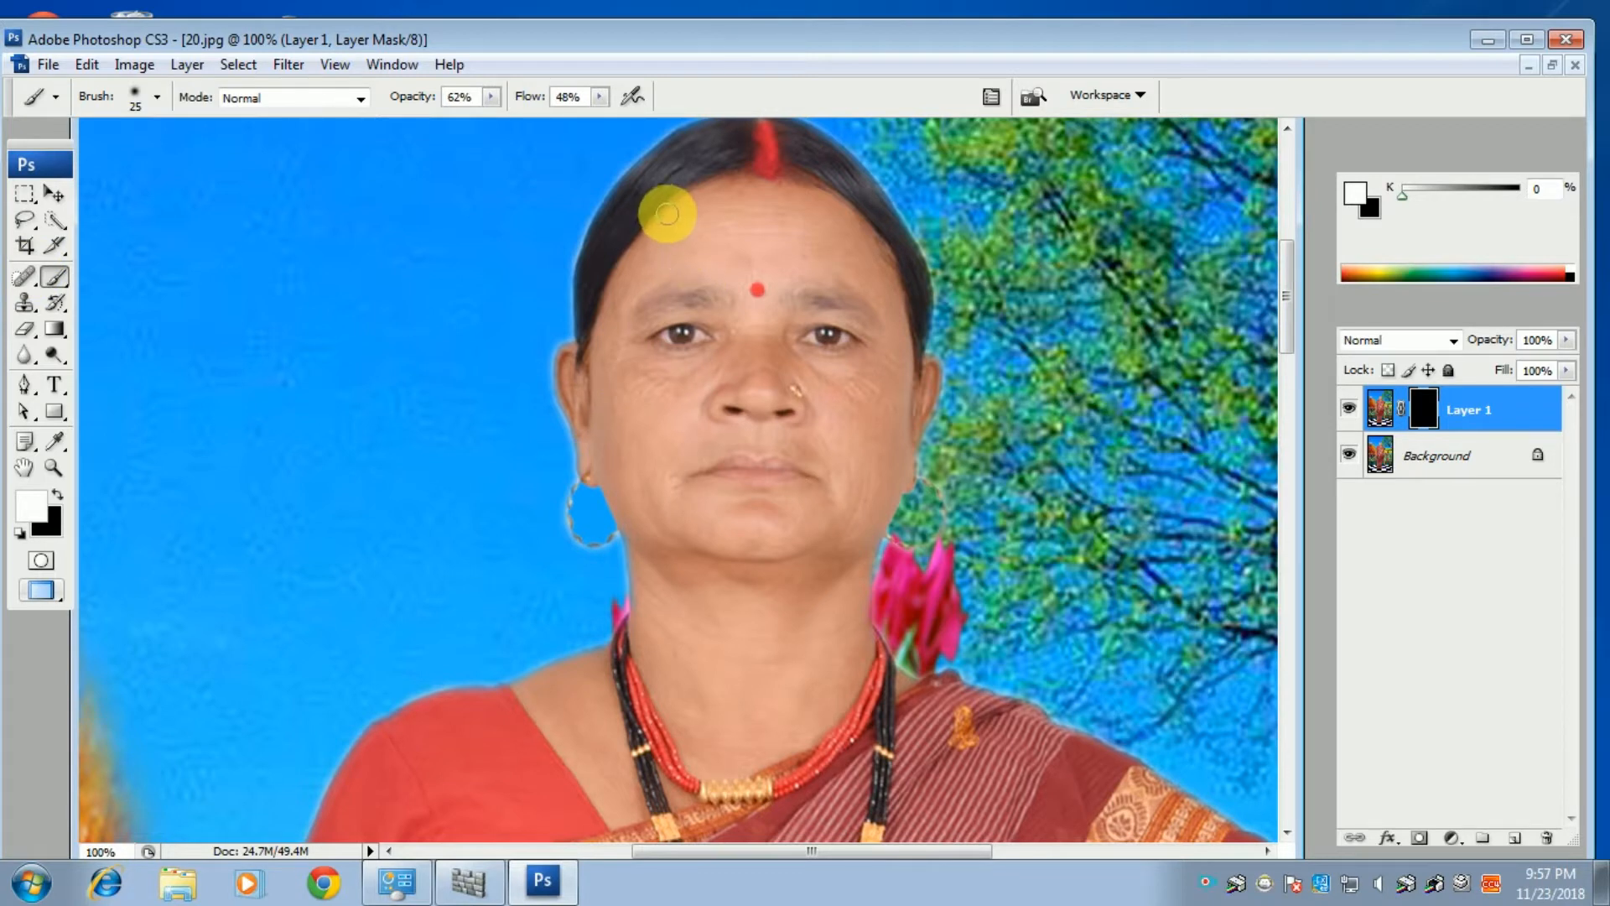
{"action": "key", "text": "bracketright"}
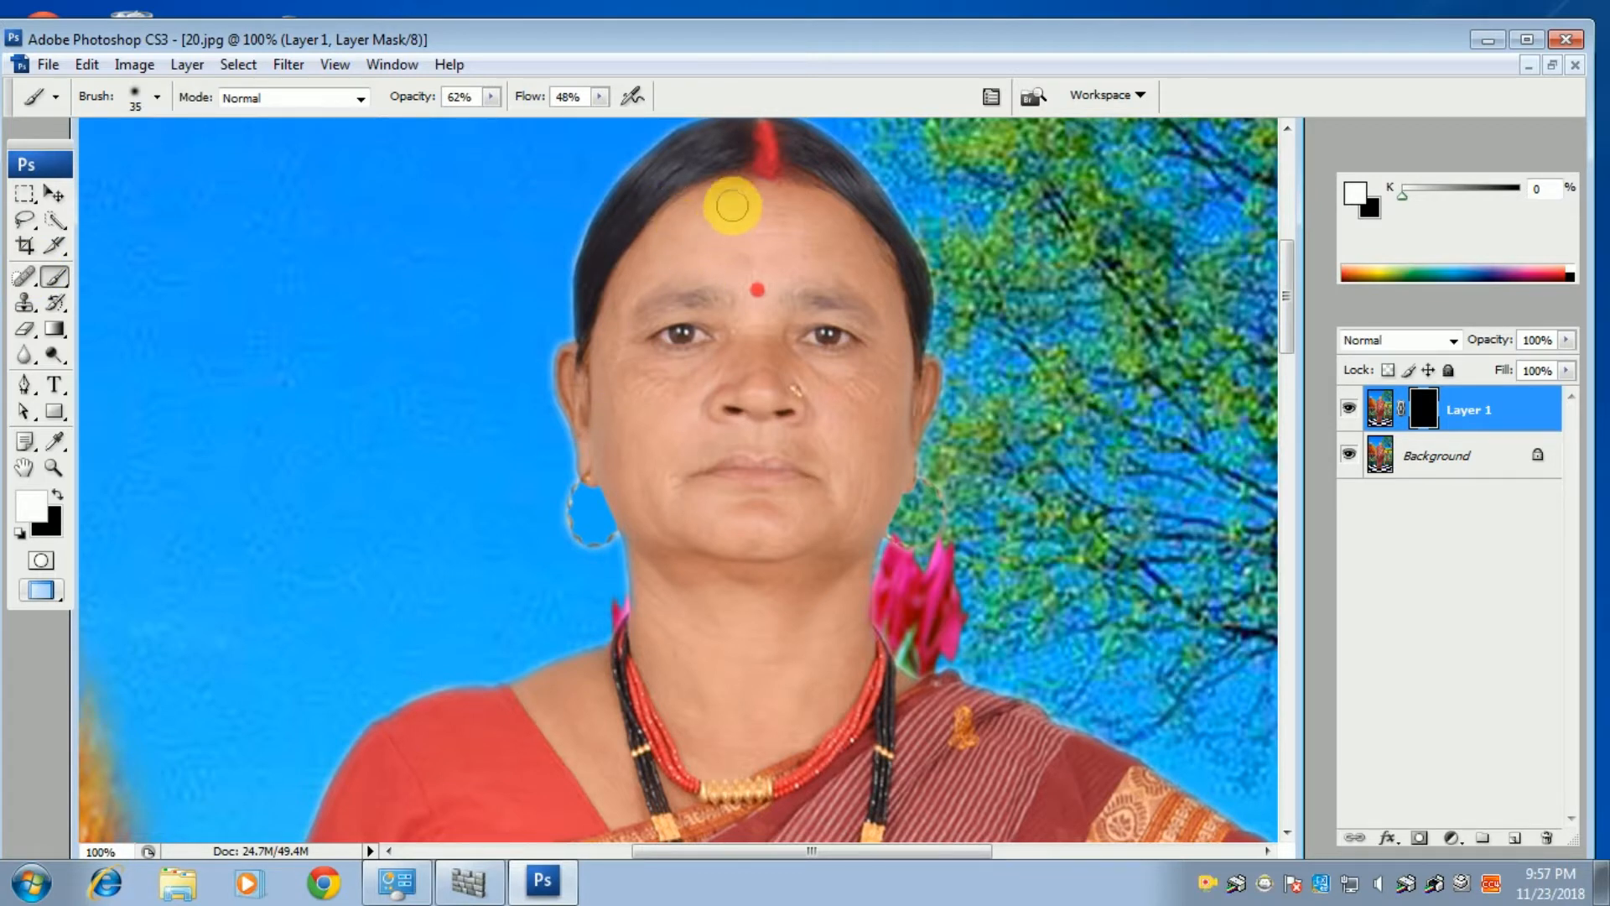
{"action": "mouse_move", "coordinate": [704, 215]}
{"action": "left_mouse_down"}
{"action": "mouse_move", "coordinate": [662, 230]}
{"action": "mouse_move", "coordinate": [640, 266]}
{"action": "mouse_move", "coordinate": [686, 268]}
{"action": "mouse_move", "coordinate": [741, 184]}
{"action": "mouse_move", "coordinate": [781, 183]}
{"action": "mouse_move", "coordinate": [771, 243]}
{"action": "mouse_move", "coordinate": [744, 267]}
{"action": "mouse_move", "coordinate": [809, 257]}
{"action": "mouse_move", "coordinate": [832, 219]}
{"action": "mouse_move", "coordinate": [881, 288]}
{"action": "mouse_move", "coordinate": [725, 223]}
{"action": "left_mouse_up"}
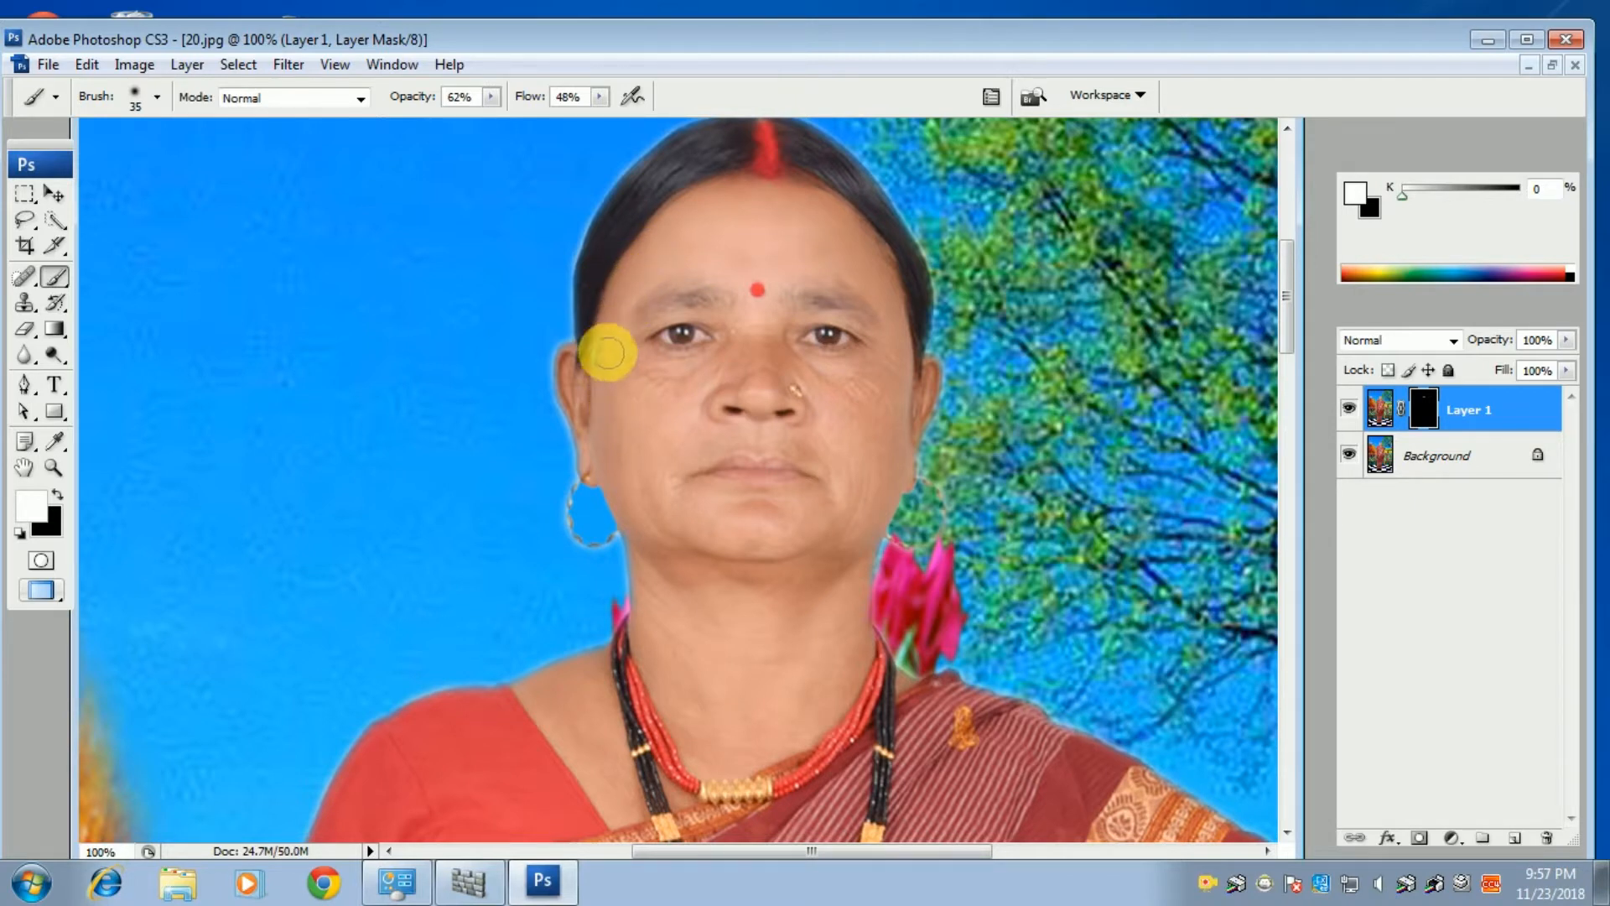
{"action": "mouse_move", "coordinate": [618, 355]}
{"action": "left_mouse_down"}
{"action": "mouse_move", "coordinate": [621, 372]}
{"action": "mouse_move", "coordinate": [658, 378]}
{"action": "mouse_move", "coordinate": [651, 363]}
{"action": "mouse_move", "coordinate": [719, 341]}
{"action": "mouse_move", "coordinate": [669, 405]}
{"action": "left_mouse_up"}
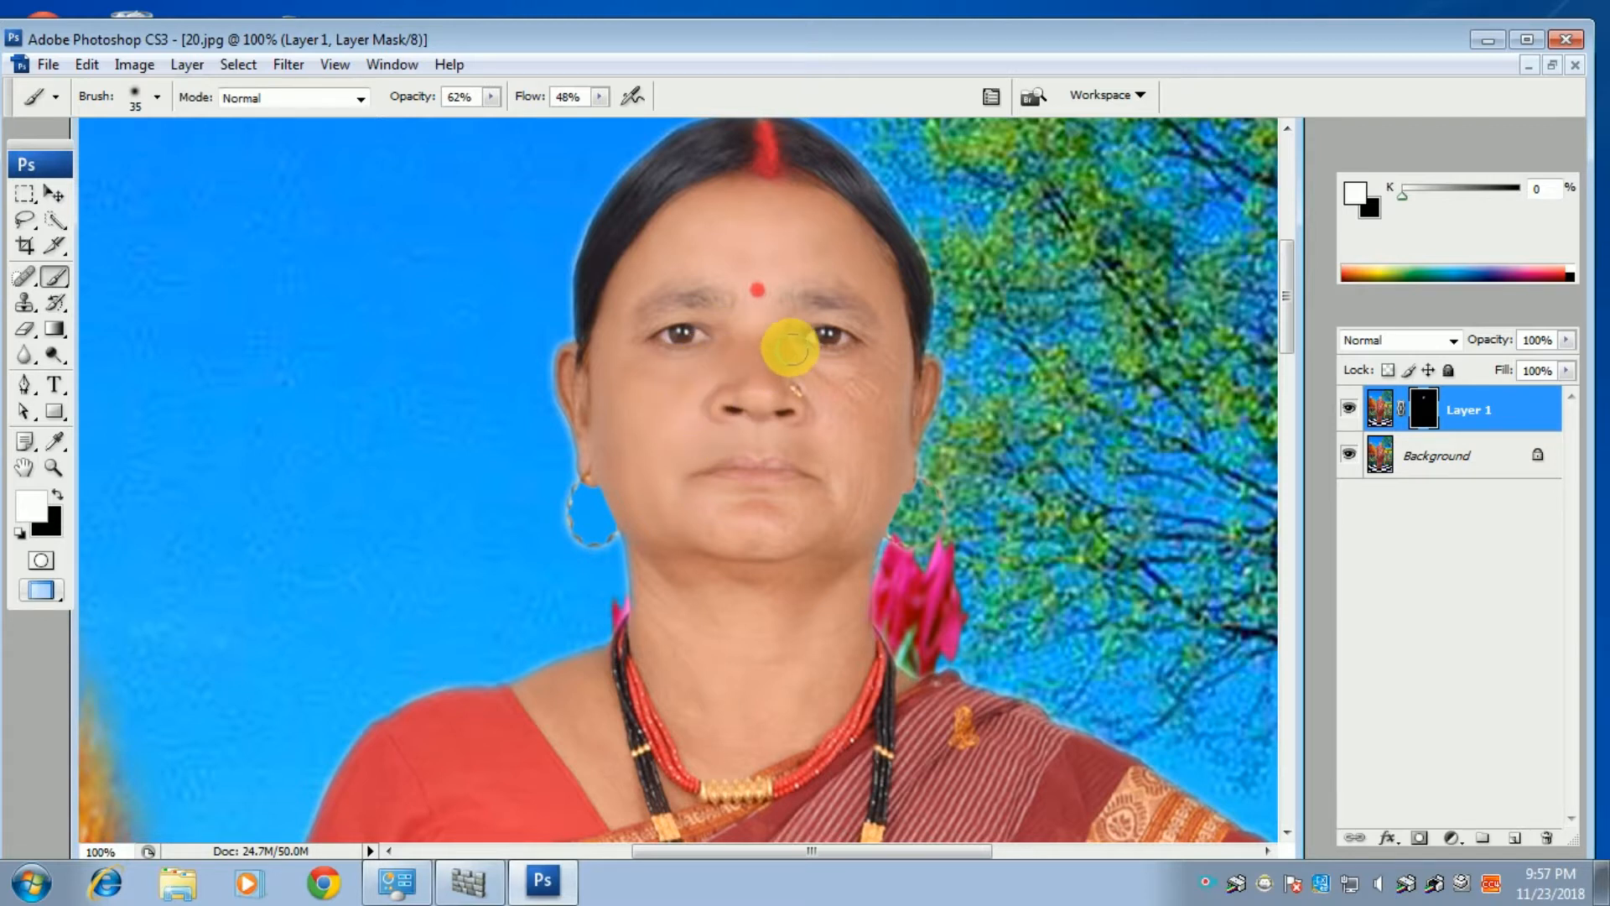
{"action": "mouse_move", "coordinate": [799, 357]}
{"action": "left_mouse_down"}
{"action": "mouse_move", "coordinate": [894, 345]}
{"action": "mouse_move", "coordinate": [832, 402]}
{"action": "mouse_move", "coordinate": [822, 366]}
{"action": "mouse_move", "coordinate": [834, 422]}
{"action": "mouse_move", "coordinate": [857, 438]}
{"action": "mouse_move", "coordinate": [867, 386]}
{"action": "mouse_move", "coordinate": [887, 413]}
{"action": "mouse_move", "coordinate": [900, 365]}
{"action": "mouse_move", "coordinate": [873, 454]}
{"action": "mouse_move", "coordinate": [881, 433]}
{"action": "mouse_move", "coordinate": [894, 445]}
{"action": "mouse_move", "coordinate": [880, 495]}
{"action": "mouse_move", "coordinate": [889, 474]}
{"action": "mouse_move", "coordinate": [847, 532]}
{"action": "mouse_move", "coordinate": [857, 487]}
{"action": "mouse_move", "coordinate": [832, 492]}
{"action": "mouse_move", "coordinate": [828, 519]}
{"action": "mouse_move", "coordinate": [830, 439]}
{"action": "mouse_move", "coordinate": [811, 433]}
{"action": "mouse_move", "coordinate": [845, 486]}
{"action": "mouse_move", "coordinate": [816, 530]}
{"action": "mouse_move", "coordinate": [821, 569]}
{"action": "mouse_move", "coordinate": [855, 538]}
{"action": "mouse_move", "coordinate": [868, 499]}
{"action": "mouse_move", "coordinate": [856, 527]}
{"action": "mouse_move", "coordinate": [807, 530]}
{"action": "mouse_move", "coordinate": [811, 497]}
{"action": "mouse_move", "coordinate": [703, 492]}
{"action": "mouse_move", "coordinate": [787, 545]}
{"action": "mouse_move", "coordinate": [697, 522]}
{"action": "mouse_move", "coordinate": [666, 559]}
{"action": "mouse_move", "coordinate": [676, 506]}
{"action": "mouse_move", "coordinate": [832, 458]}
{"action": "mouse_move", "coordinate": [631, 481]}
{"action": "mouse_move", "coordinate": [663, 422]}
{"action": "mouse_move", "coordinate": [689, 434]}
{"action": "mouse_move", "coordinate": [727, 377]}
{"action": "mouse_move", "coordinate": [708, 380]}
{"action": "mouse_move", "coordinate": [755, 395]}
{"action": "mouse_move", "coordinate": [772, 337]}
{"action": "mouse_move", "coordinate": [755, 316]}
{"action": "mouse_move", "coordinate": [726, 349]}
{"action": "left_mouse_up"}
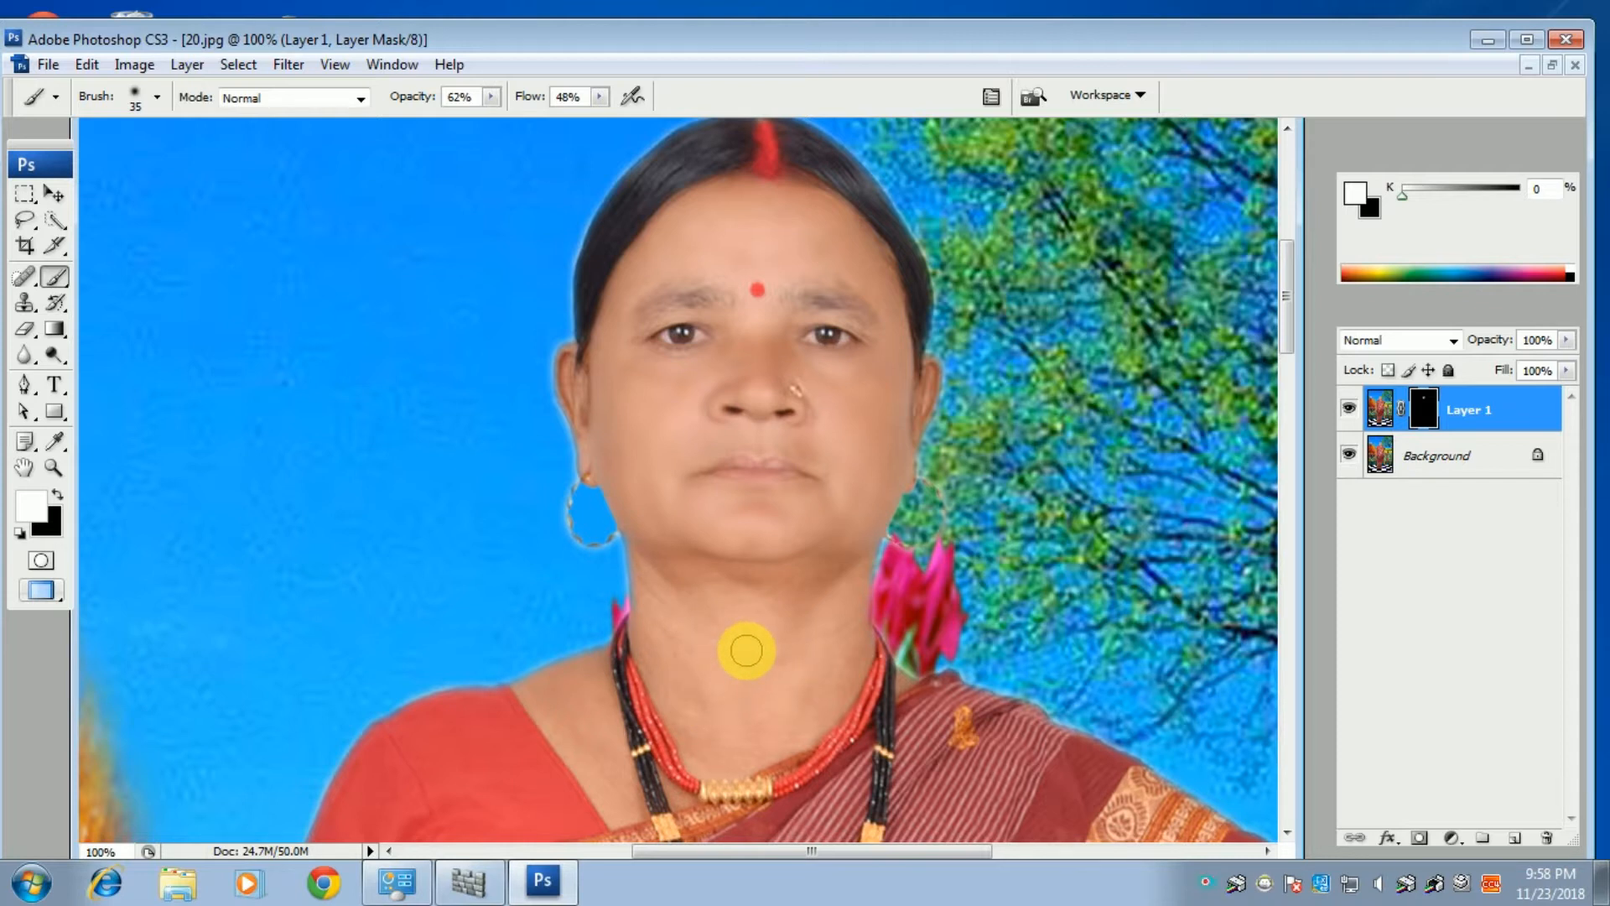
- Enlarge the brush to 50 px and paint white on the mask over the chin's lower edge and the neck
{"action": "key", "text": "bracketright"}
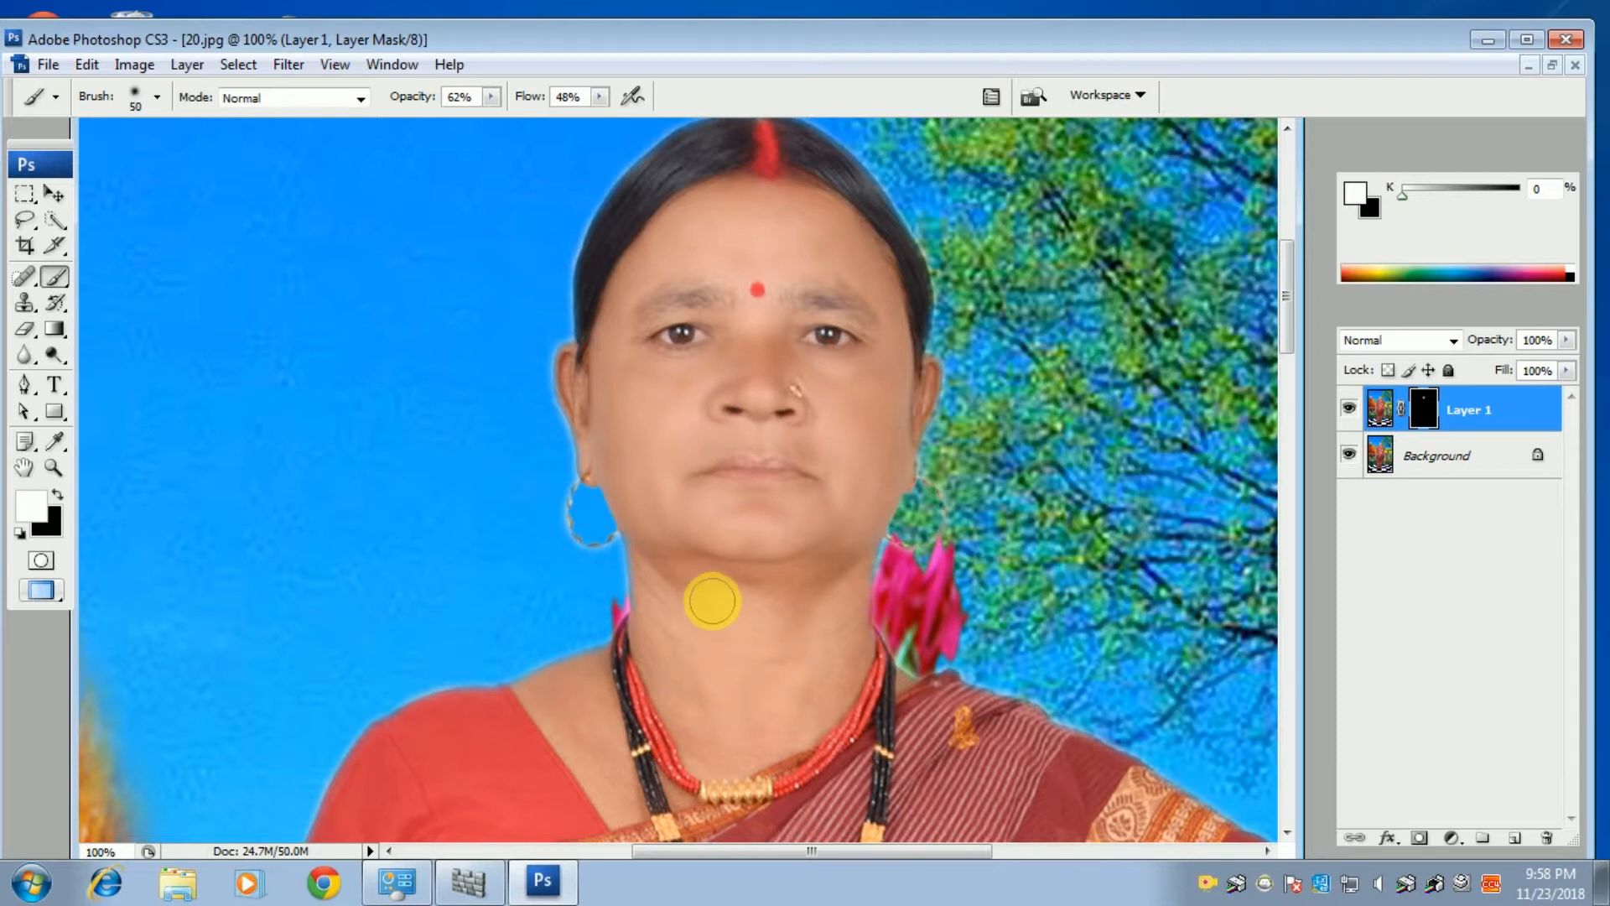
{"action": "left_click_drag", "start_coordinate": [715, 577], "coordinate": [671, 575]}
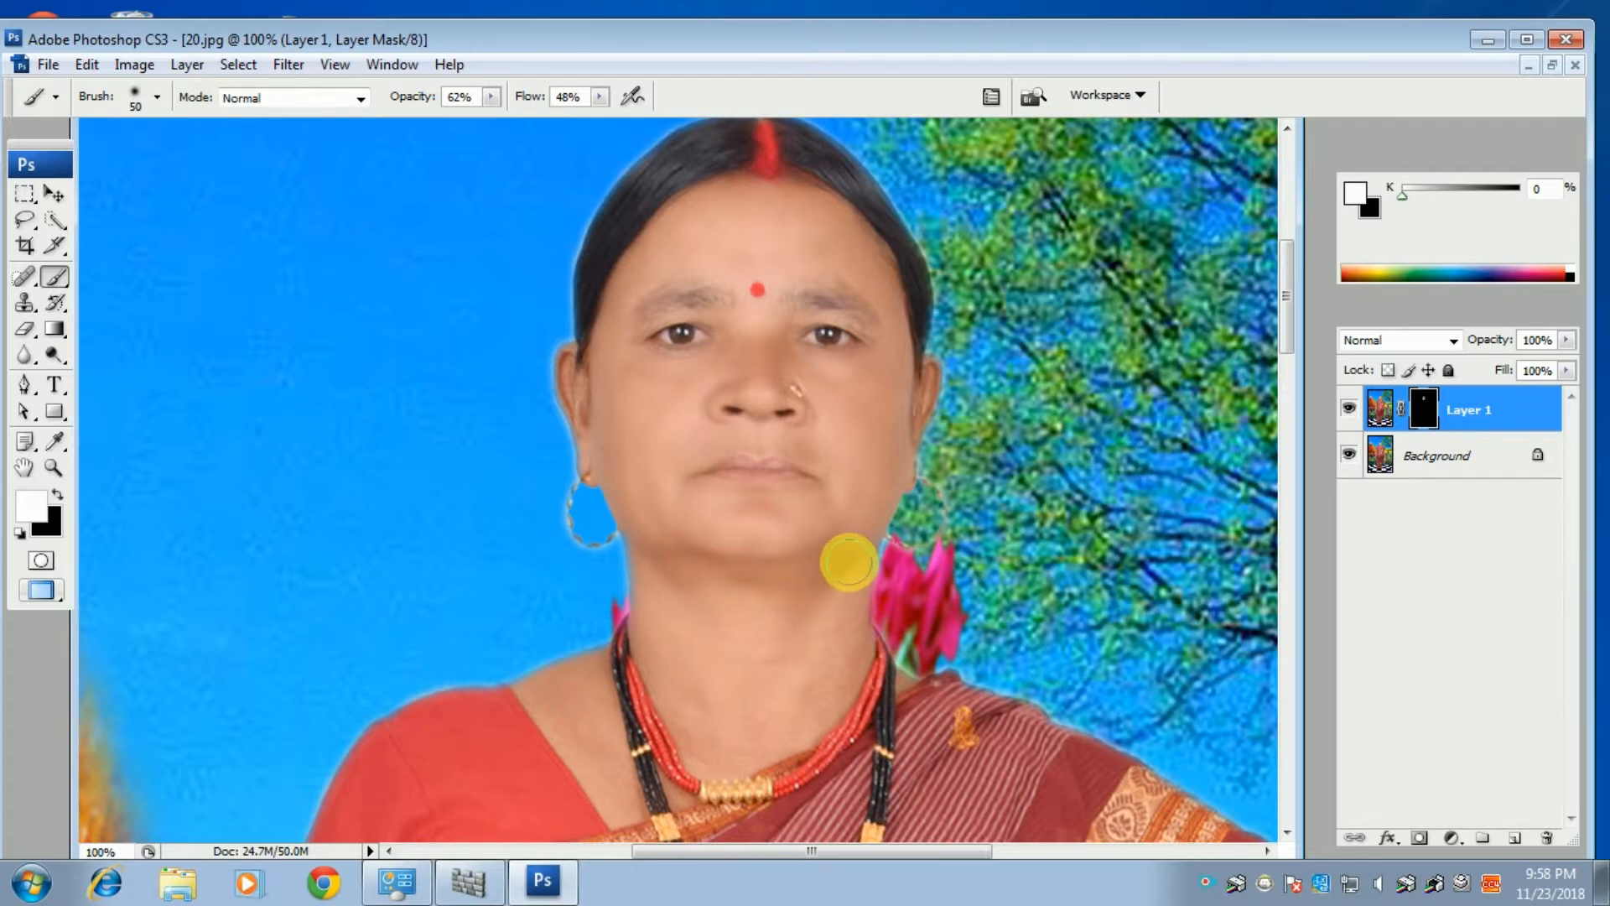
{"action": "left_click", "coordinate": [778, 632]}
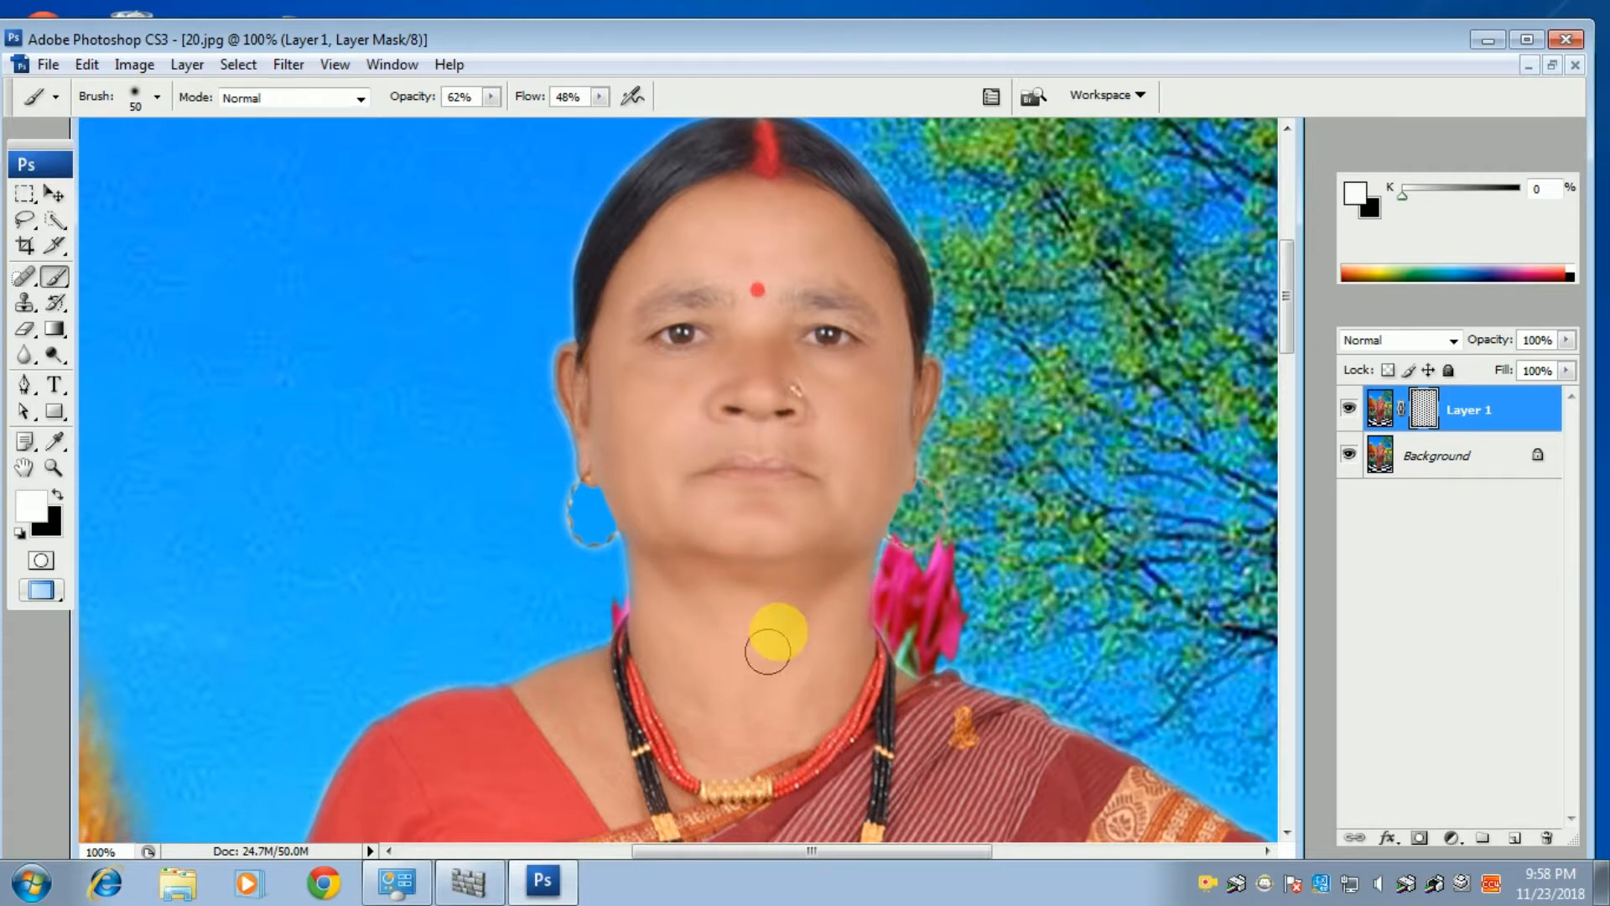
{"action": "left_click", "coordinate": [702, 615]}
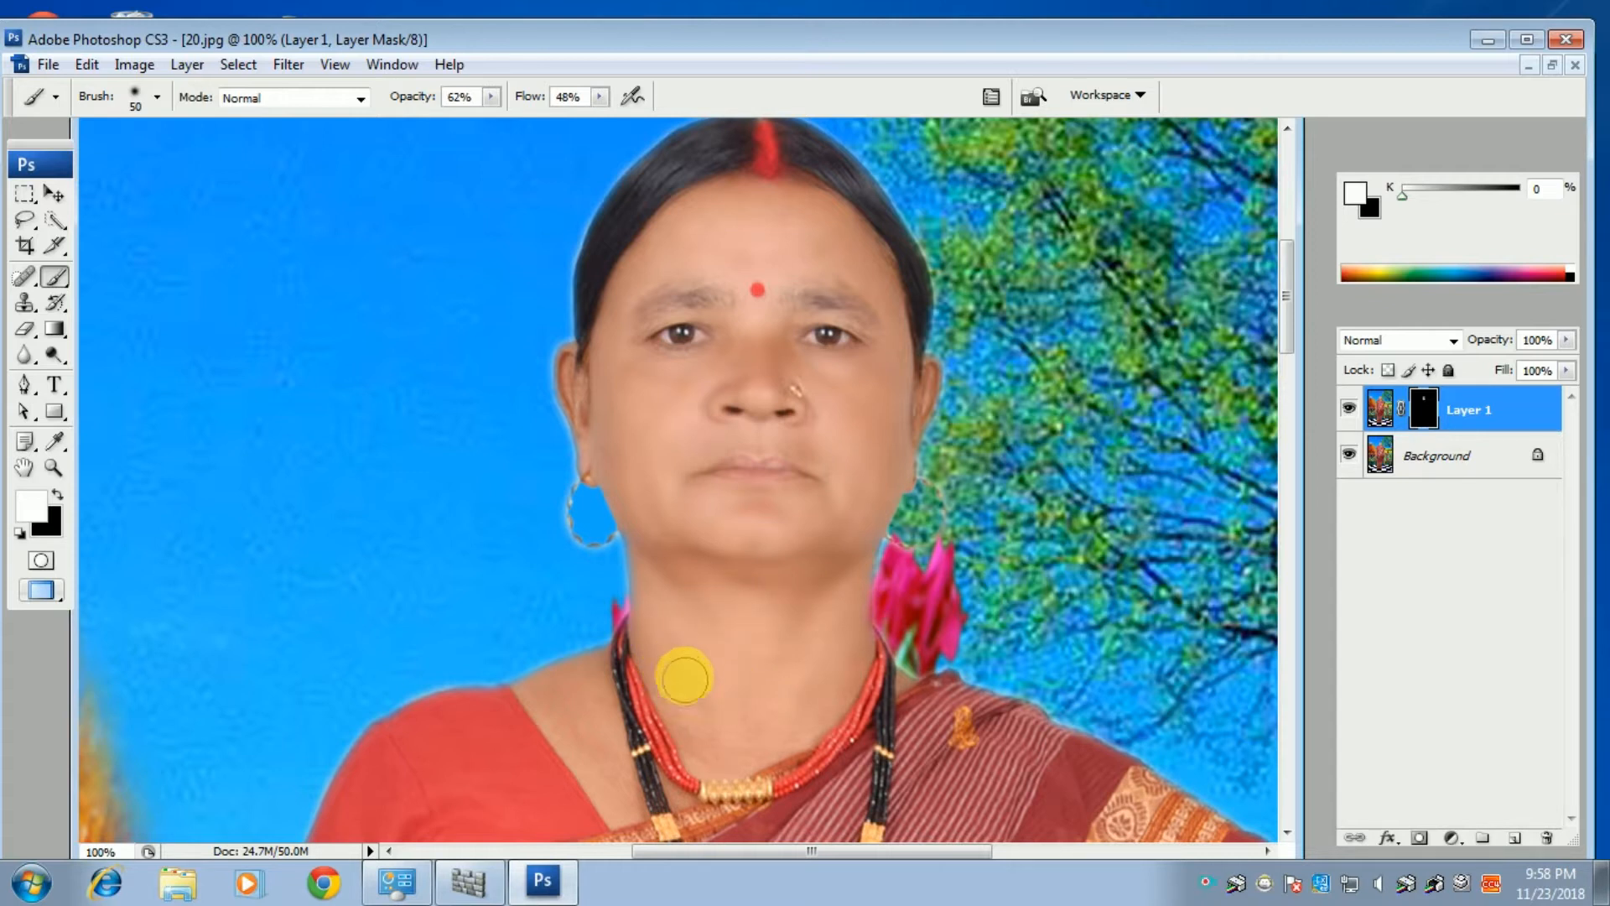
{"action": "left_click", "coordinate": [716, 741]}
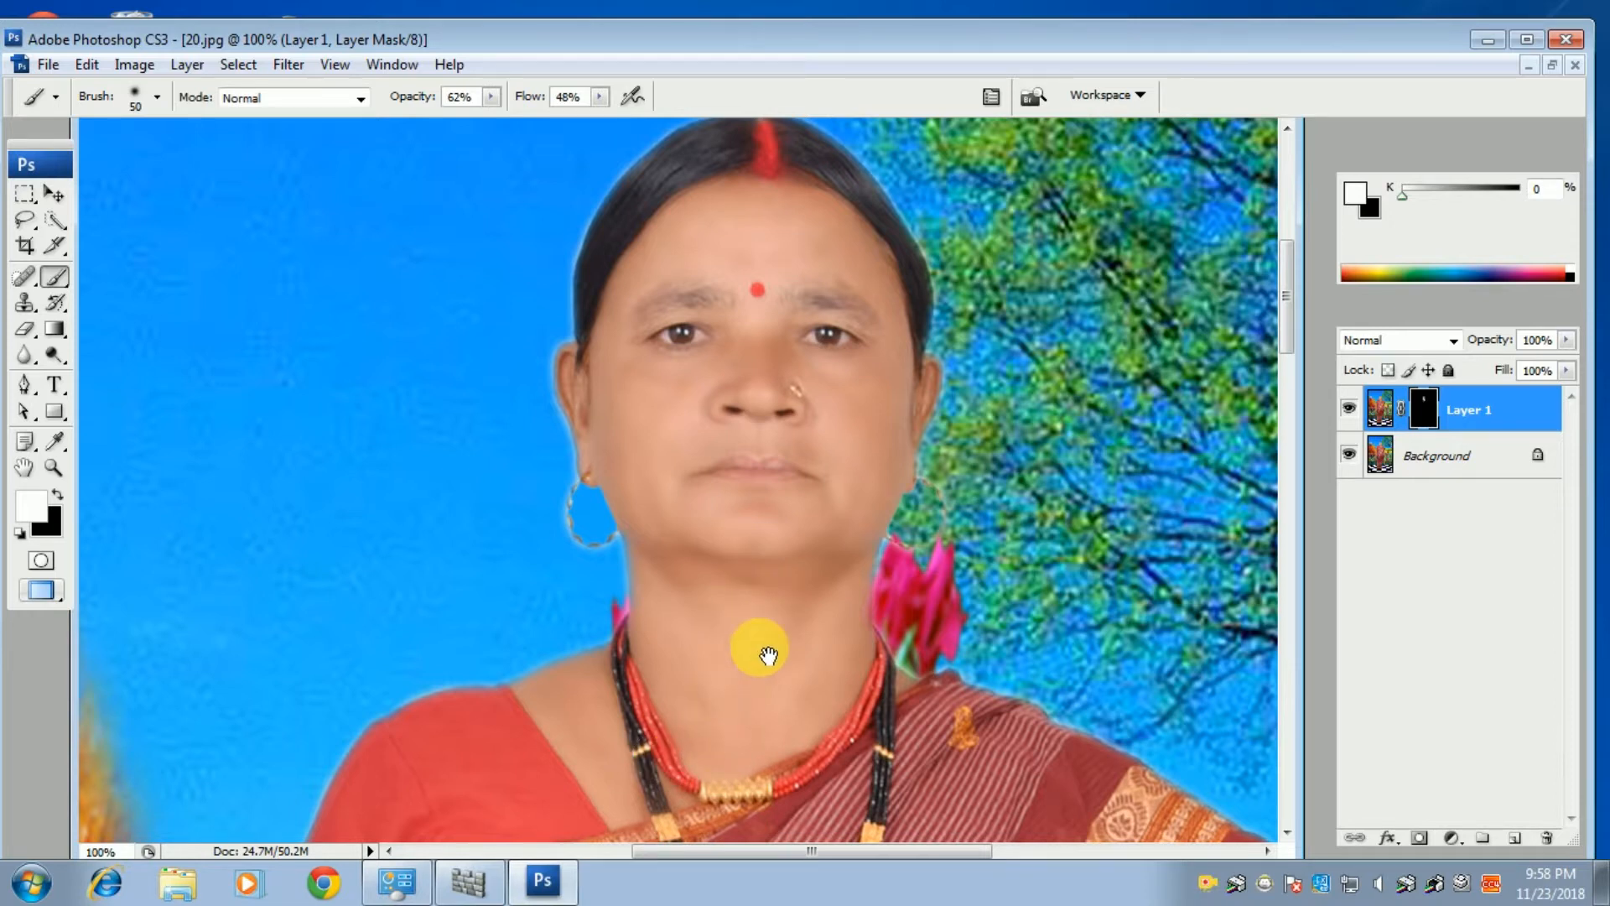
- Smooth the arm and hand on the flower-basket side by painting white on the mask with the 50 px brush
{"action": "left_click_drag", "start_coordinate": [785, 588], "coordinate": [820, 384]}
{"action": "left_click_drag", "start_coordinate": [780, 699], "coordinate": [938, 237]}
{"action": "mouse_move", "coordinate": [585, 224]}
{"action": "left_mouse_down"}
{"action": "mouse_move", "coordinate": [654, 254]}
{"action": "mouse_move", "coordinate": [647, 234]}
{"action": "mouse_move", "coordinate": [626, 298]}
{"action": "mouse_move", "coordinate": [592, 202]}
{"action": "mouse_move", "coordinate": [622, 223]}
{"action": "mouse_move", "coordinate": [604, 461]}
{"action": "mouse_move", "coordinate": [568, 367]}
{"action": "mouse_move", "coordinate": [543, 546]}
{"action": "mouse_move", "coordinate": [574, 586]}
{"action": "left_mouse_up"}
{"action": "mouse_move", "coordinate": [583, 602]}
{"action": "left_mouse_down"}
{"action": "mouse_move", "coordinate": [603, 724]}
{"action": "mouse_move", "coordinate": [542, 713]}
{"action": "mouse_move", "coordinate": [522, 673]}
{"action": "mouse_move", "coordinate": [534, 771]}
{"action": "mouse_move", "coordinate": [544, 744]}
{"action": "mouse_move", "coordinate": [578, 748]}
{"action": "mouse_move", "coordinate": [593, 608]}
{"action": "mouse_move", "coordinate": [568, 559]}
{"action": "mouse_move", "coordinate": [581, 667]}
{"action": "mouse_move", "coordinate": [560, 635]}
{"action": "left_mouse_up"}
{"action": "scroll", "coordinate": [561, 635], "scroll_direction": "down", "scroll_amount": 5}
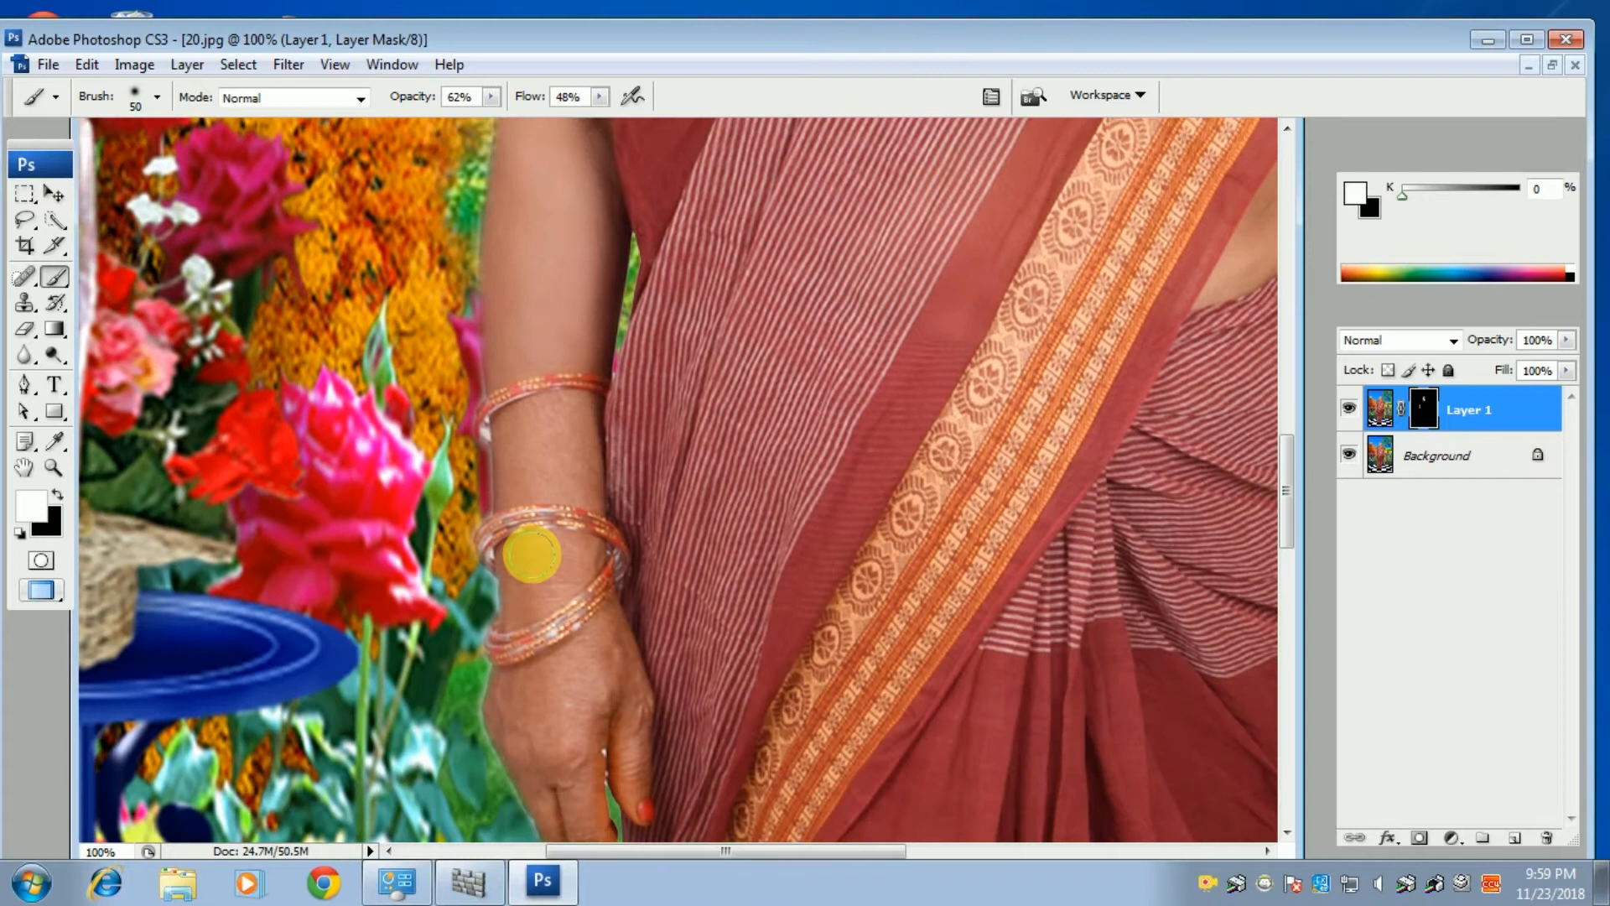
{"action": "mouse_move", "coordinate": [552, 479]}
{"action": "left_mouse_down"}
{"action": "mouse_move", "coordinate": [579, 478]}
{"action": "mouse_move", "coordinate": [568, 417]}
{"action": "mouse_move", "coordinate": [525, 417]}
{"action": "mouse_move", "coordinate": [549, 460]}
{"action": "left_mouse_up"}
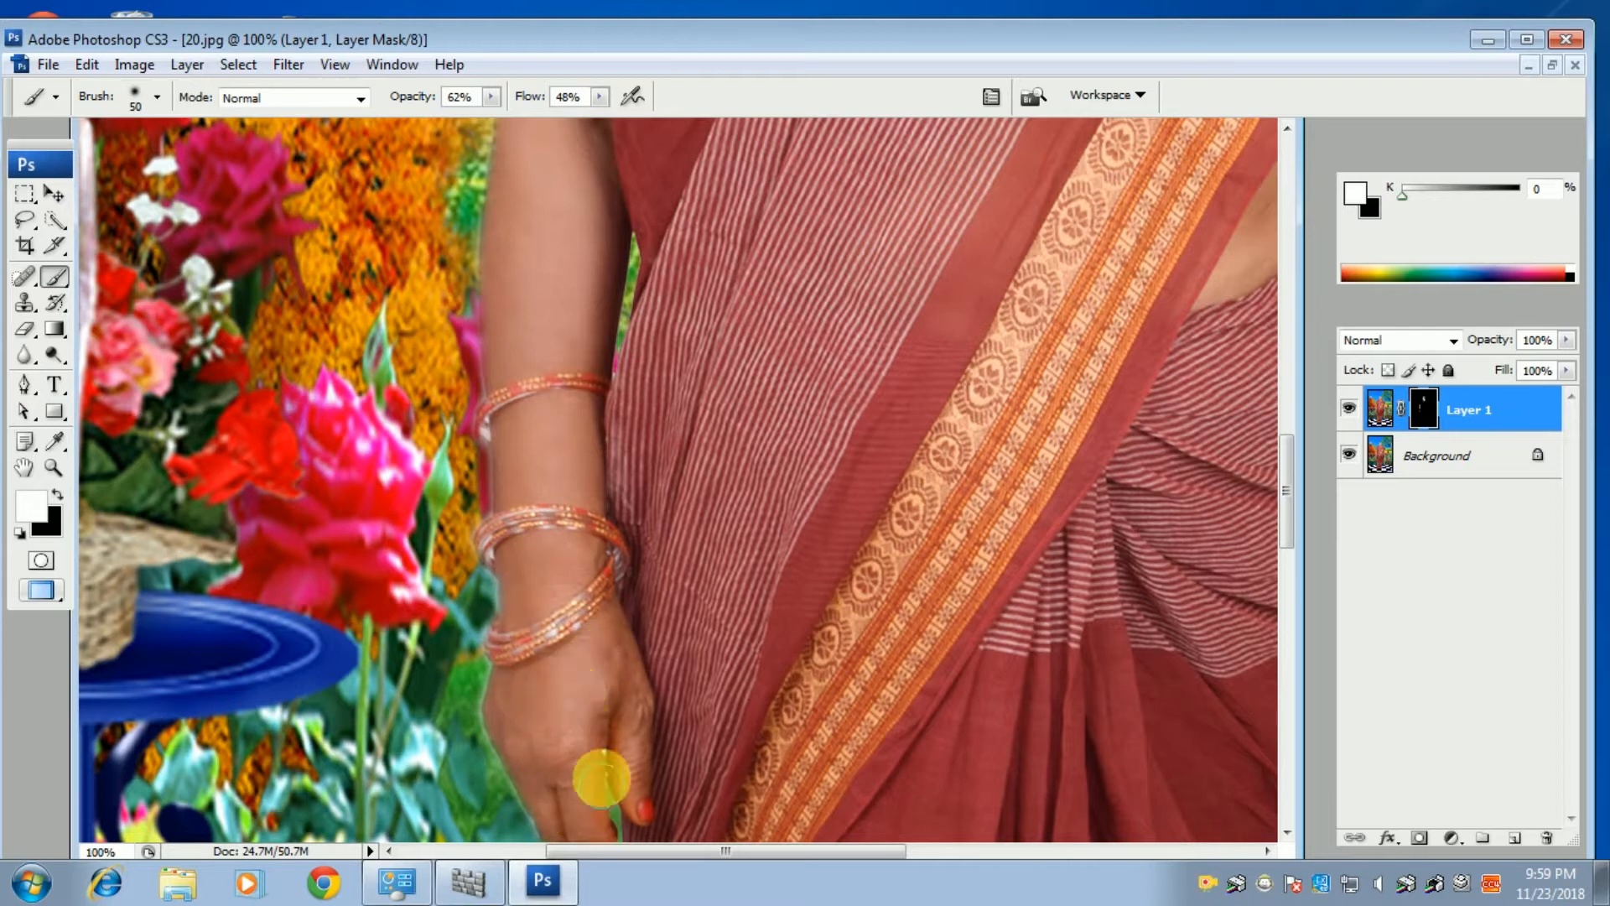
- Smooth the other arm, from the upper arm past the bangles to the hand, by painting white on the mask
{"action": "left_click_drag", "start_coordinate": [948, 543], "coordinate": [329, 703]}
{"action": "left_click_drag", "start_coordinate": [440, 625], "coordinate": [277, 802]}
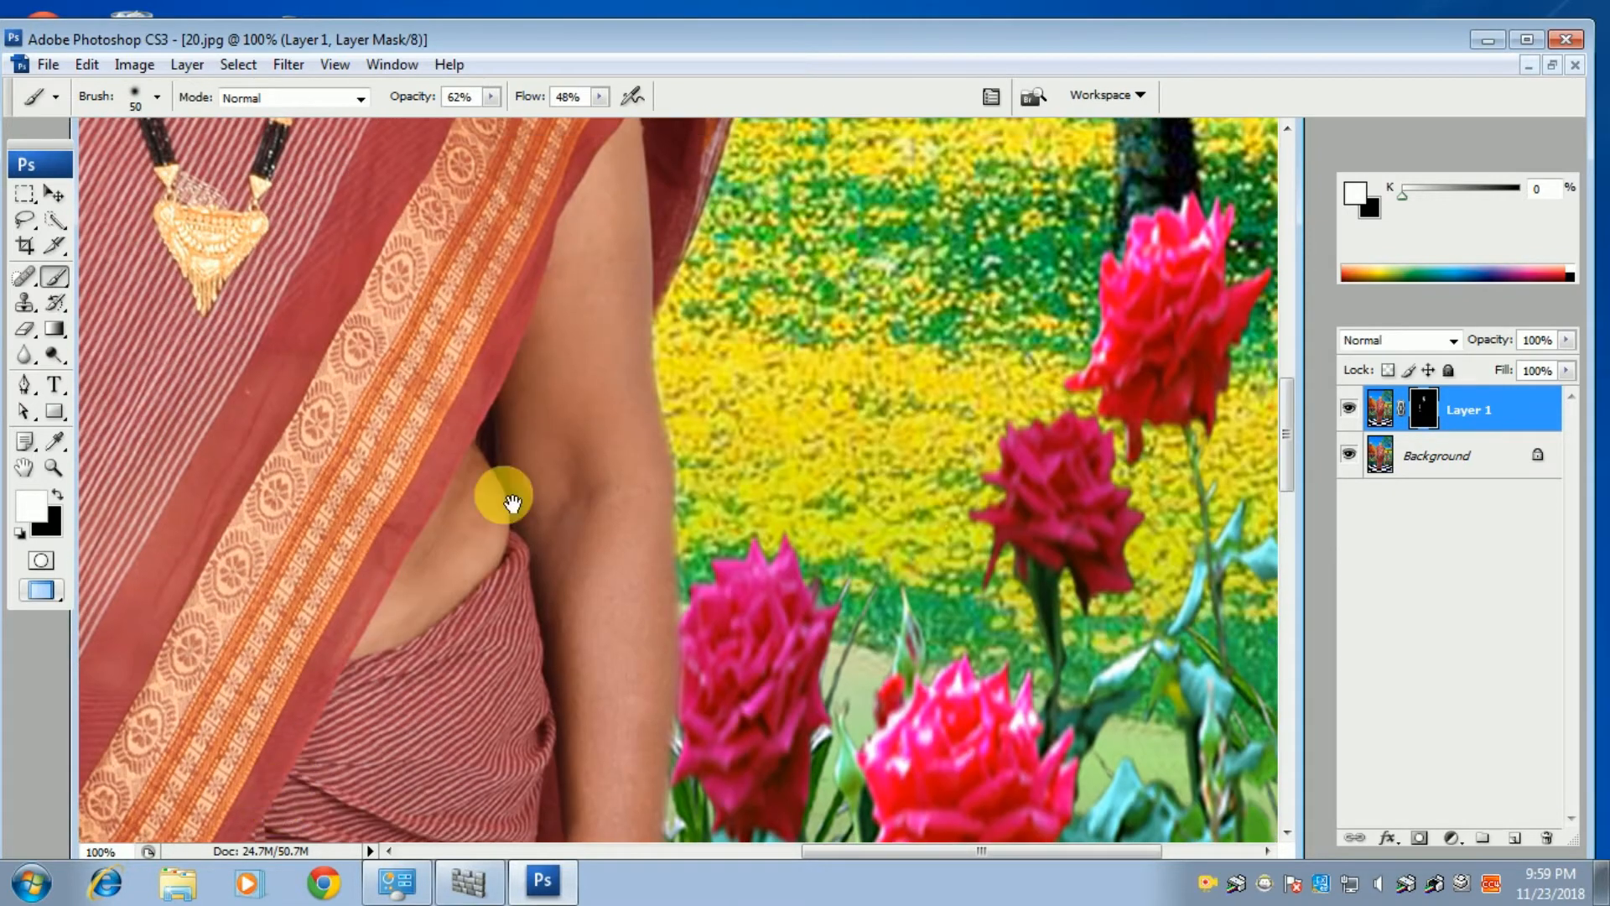
{"action": "left_click_drag", "start_coordinate": [588, 214], "coordinate": [536, 403]}
{"action": "mouse_move", "coordinate": [607, 257]}
{"action": "left_mouse_down"}
{"action": "mouse_move", "coordinate": [562, 414]}
{"action": "mouse_move", "coordinate": [588, 488]}
{"action": "mouse_move", "coordinate": [653, 470]}
{"action": "mouse_move", "coordinate": [596, 662]}
{"action": "mouse_move", "coordinate": [623, 597]}
{"action": "mouse_move", "coordinate": [577, 643]}
{"action": "mouse_move", "coordinate": [563, 595]}
{"action": "mouse_move", "coordinate": [594, 762]}
{"action": "mouse_move", "coordinate": [653, 595]}
{"action": "mouse_move", "coordinate": [636, 761]}
{"action": "left_mouse_up"}
{"action": "left_click_drag", "start_coordinate": [621, 701], "coordinate": [626, 398]}
{"action": "mouse_move", "coordinate": [611, 332]}
{"action": "left_mouse_down"}
{"action": "mouse_move", "coordinate": [580, 385]}
{"action": "mouse_move", "coordinate": [633, 587]}
{"action": "mouse_move", "coordinate": [581, 707]}
{"action": "left_mouse_up"}
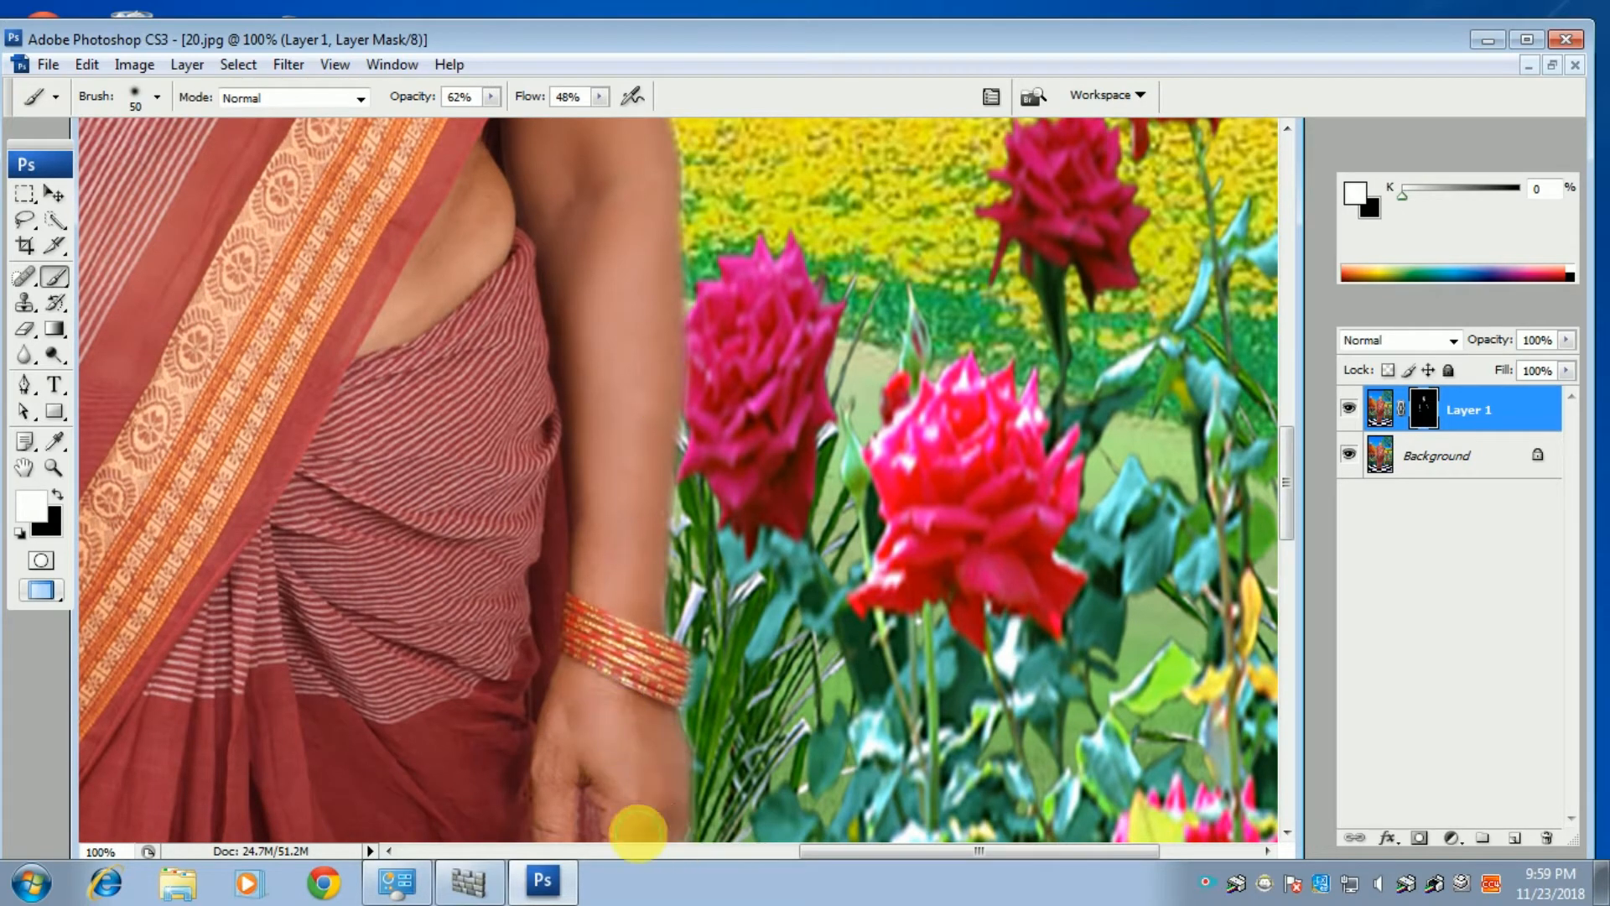
{"action": "left_click_drag", "start_coordinate": [586, 568], "coordinate": [712, 420]}
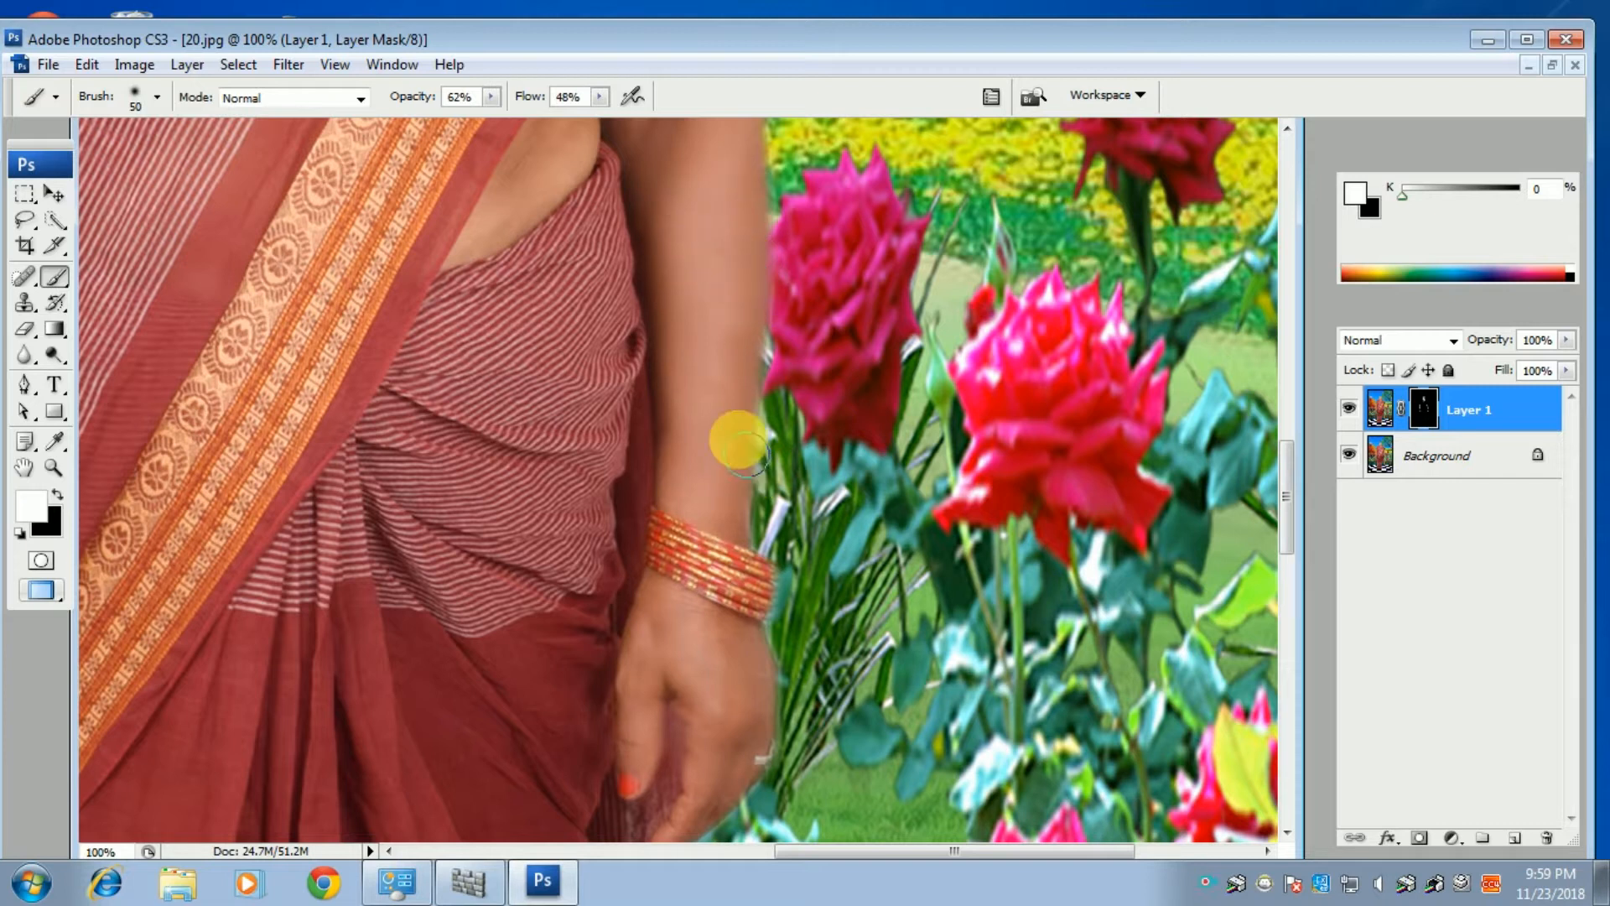
- Compare the smoothed face and neck with the original by hiding and showing Layer 1 twice
{"action": "left_click_drag", "start_coordinate": [719, 244], "coordinate": [833, 599]}
{"action": "left_click_drag", "start_coordinate": [815, 425], "coordinate": [917, 676]}
{"action": "left_click_drag", "start_coordinate": [755, 467], "coordinate": [959, 902]}
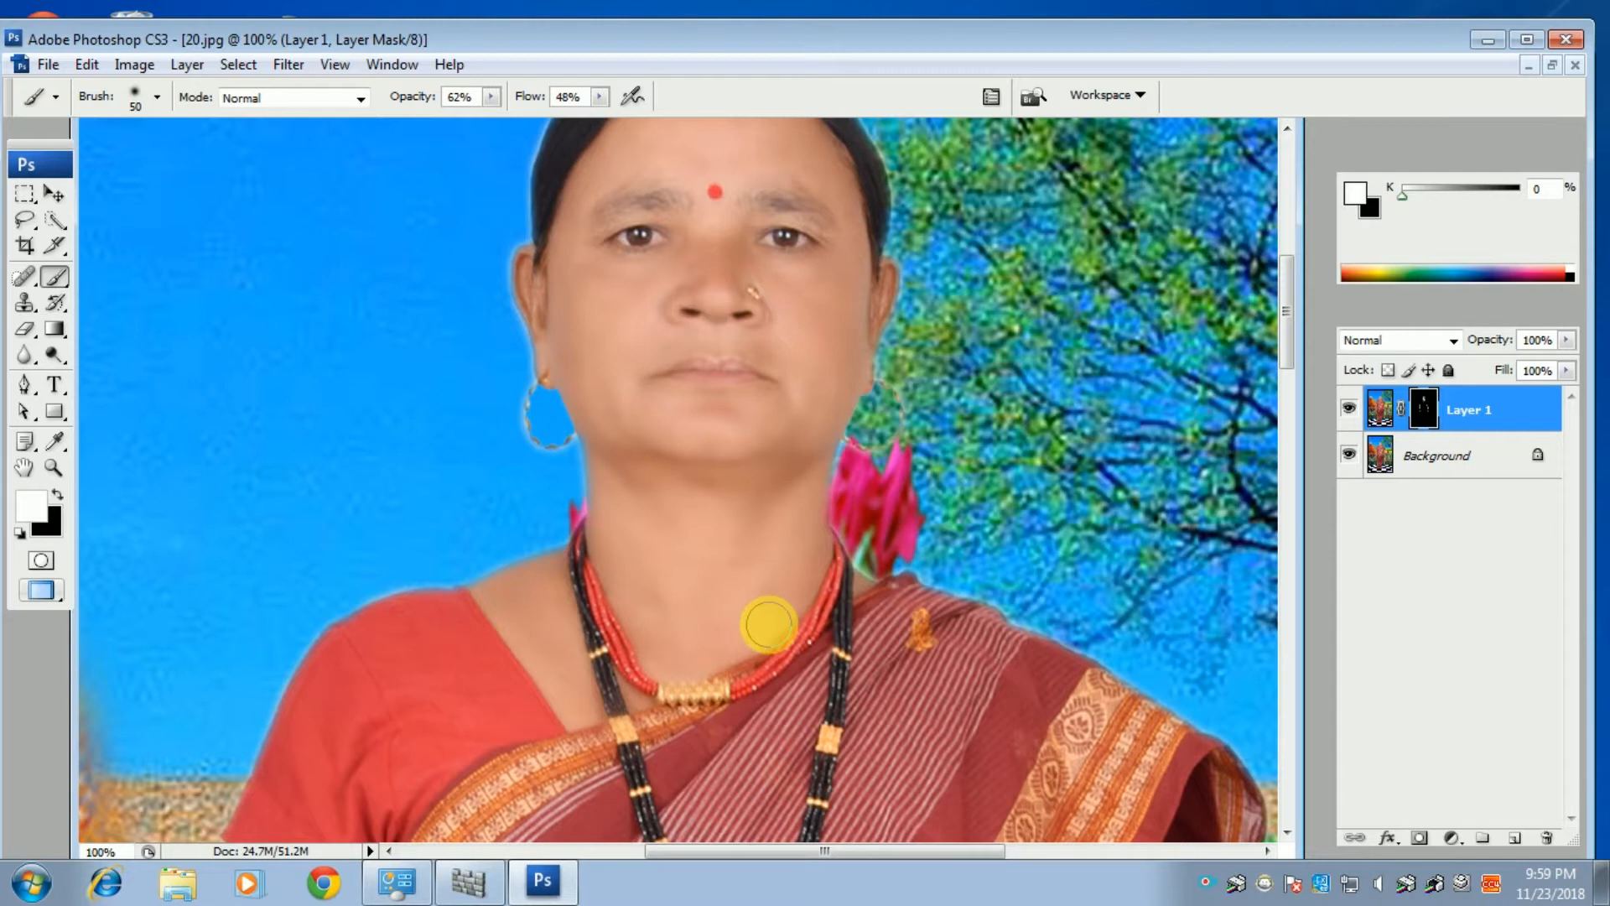
{"action": "left_click_drag", "start_coordinate": [658, 323], "coordinate": [688, 450]}
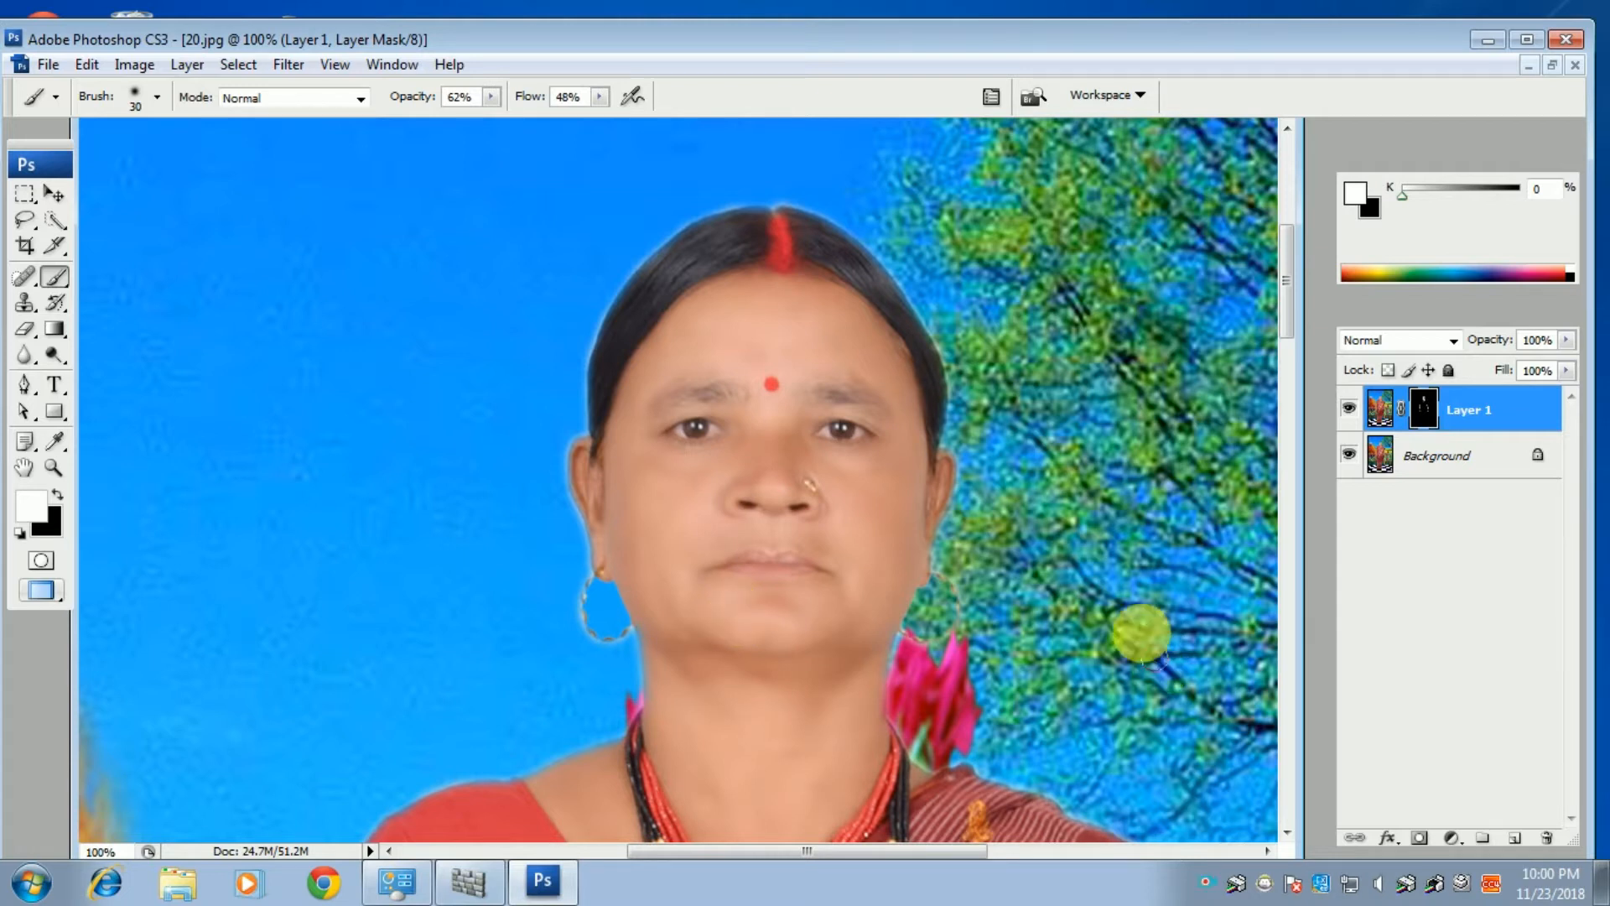
{"action": "left_click", "coordinate": [1352, 411]}
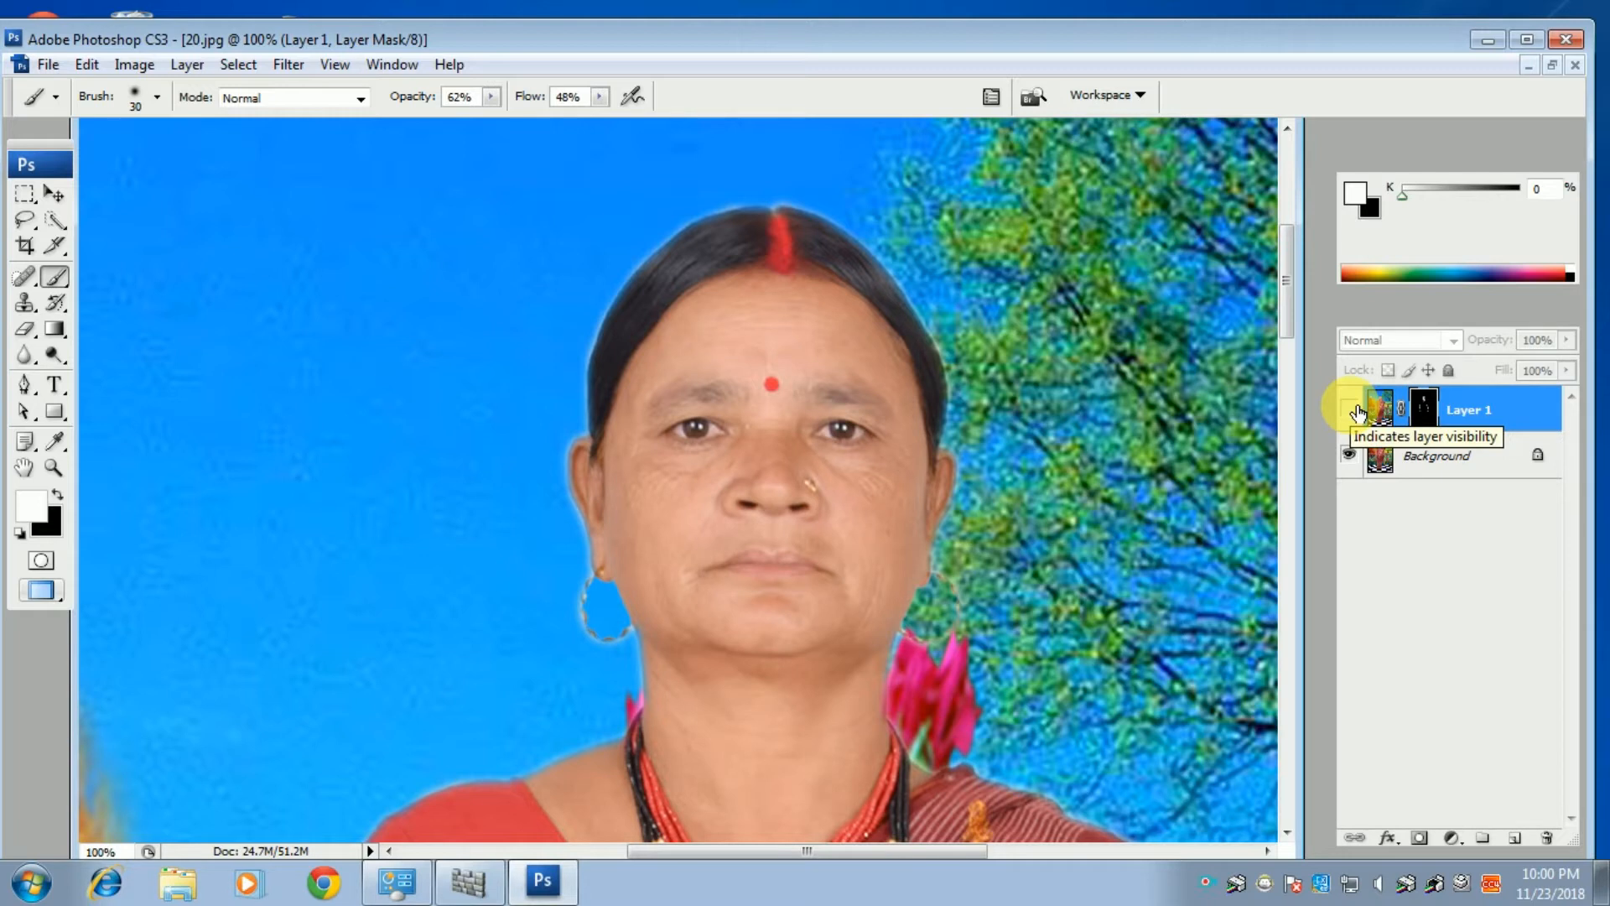
{"action": "left_click", "coordinate": [1352, 410]}
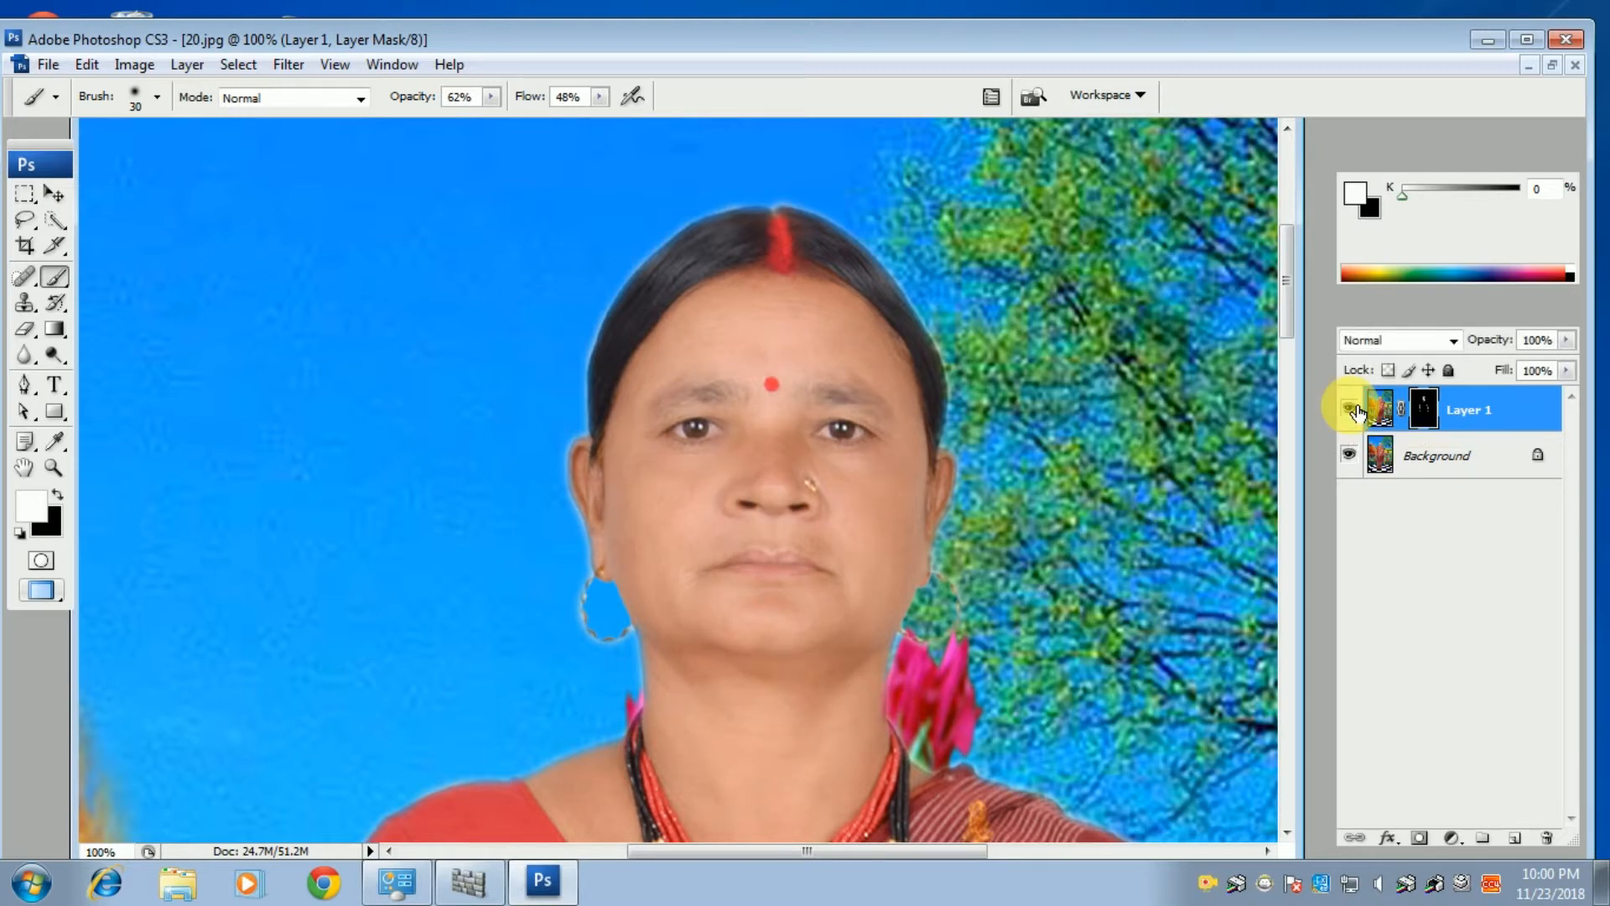
{"action": "left_click", "coordinate": [1352, 410]}
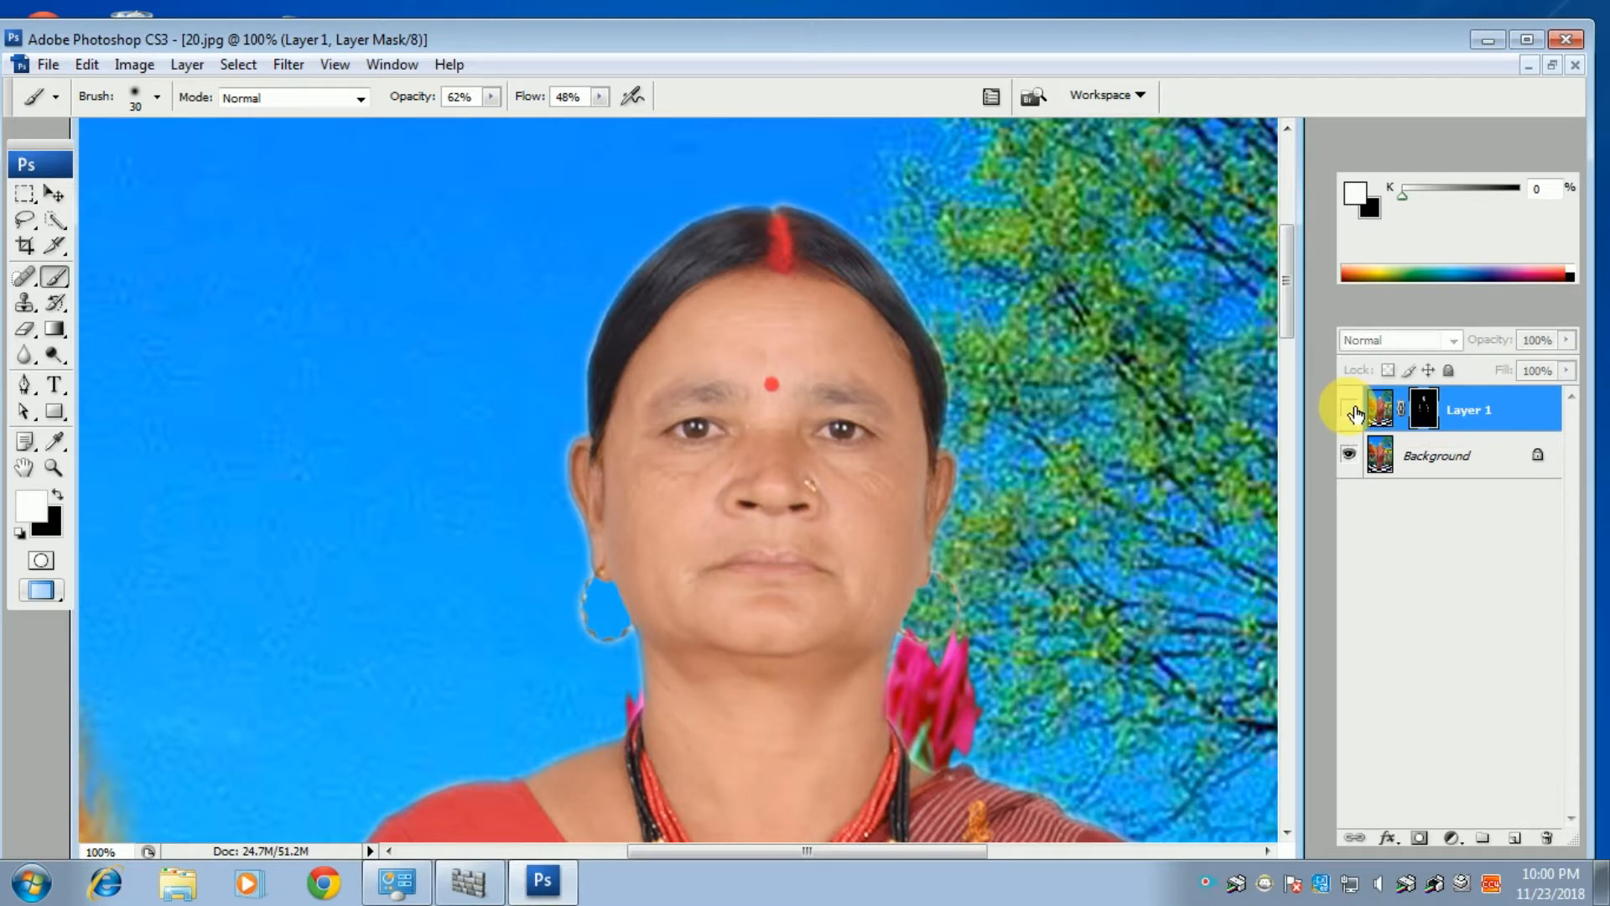
{"action": "left_click", "coordinate": [1352, 410]}
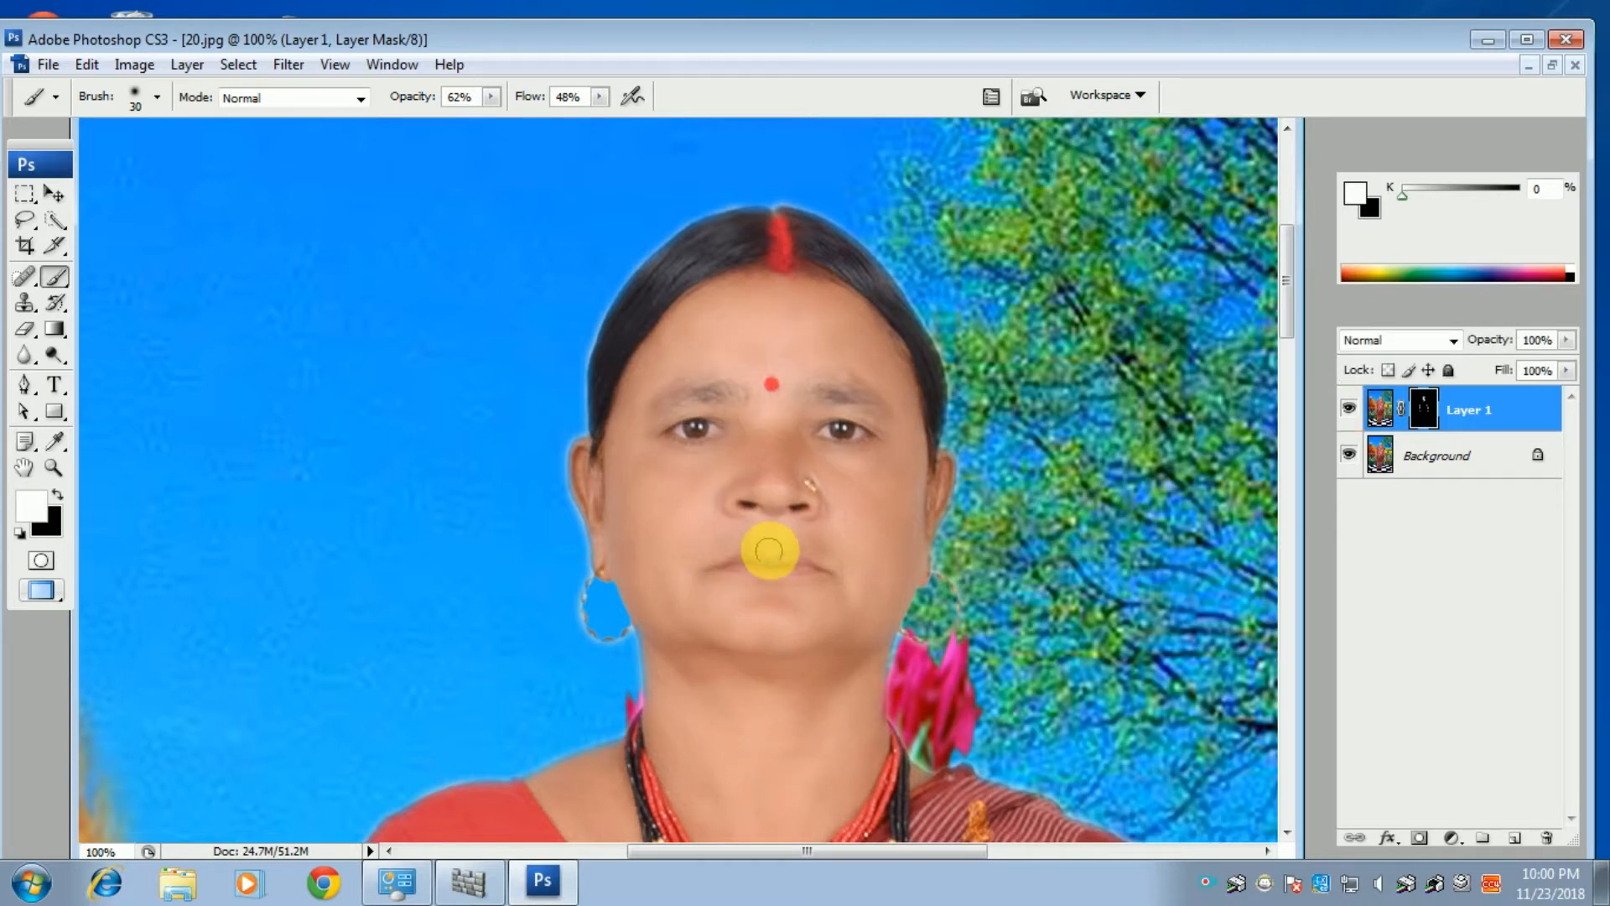
- Check the whole composite, and merge the masked blur layer down into the Background
{"action": "key", "text": "ctrl+minus"}
{"action": "key", "text": "ctrl+minus"}
{"action": "key", "text": "ctrl+minus"}
{"action": "key", "text": "ctrl+minus"}
{"action": "key", "text": "ctrl+minus"}
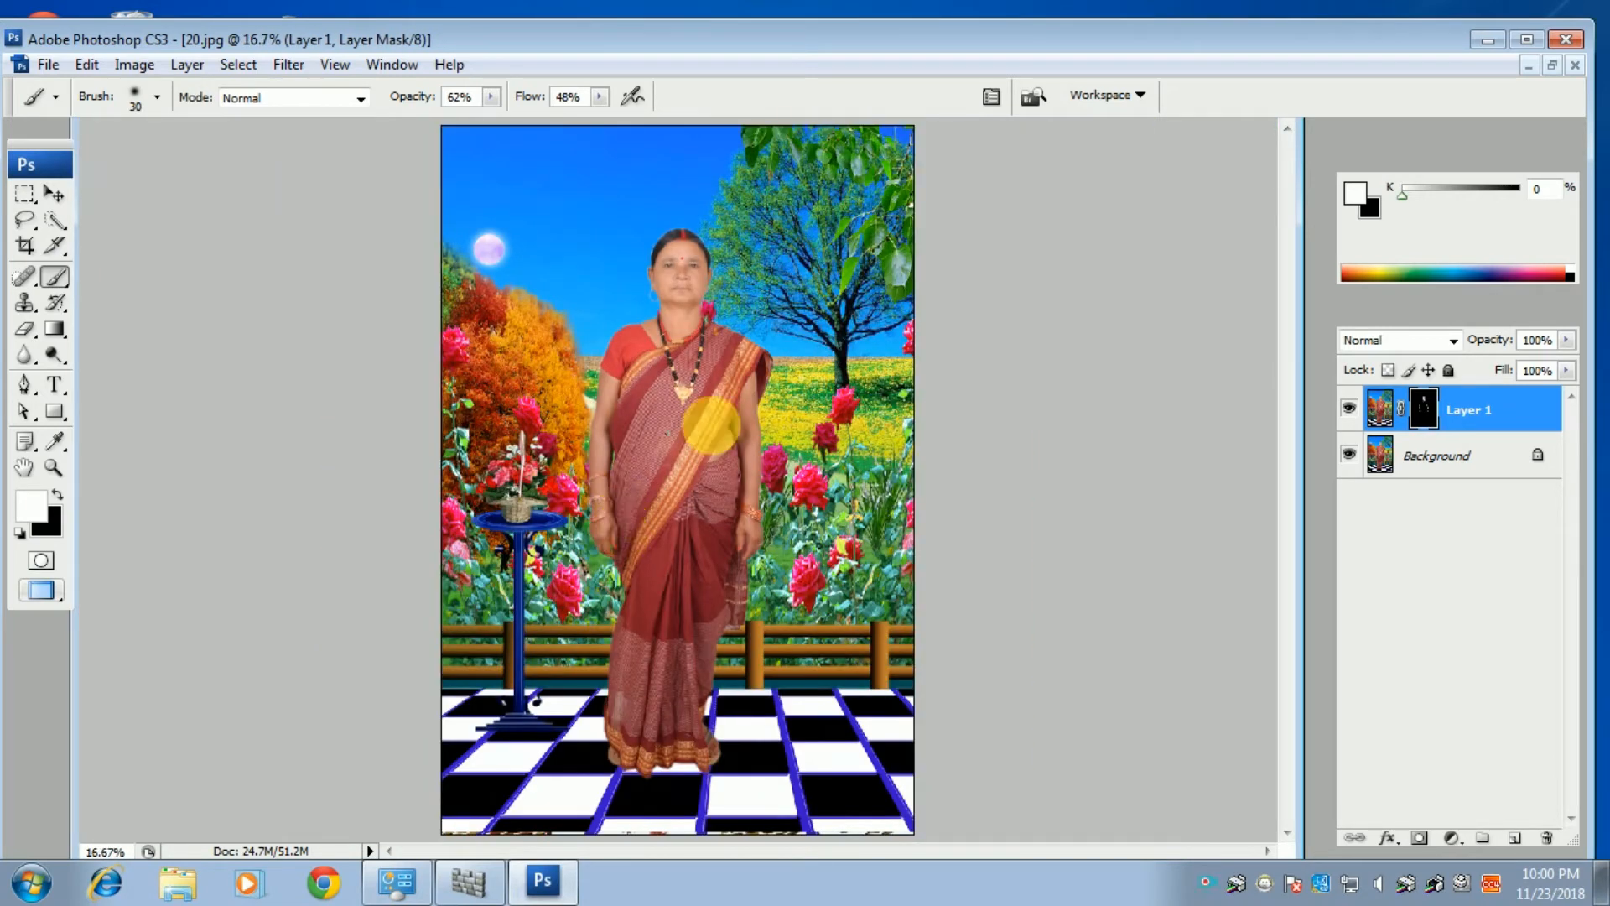
{"action": "key", "text": "ctrl+plus"}
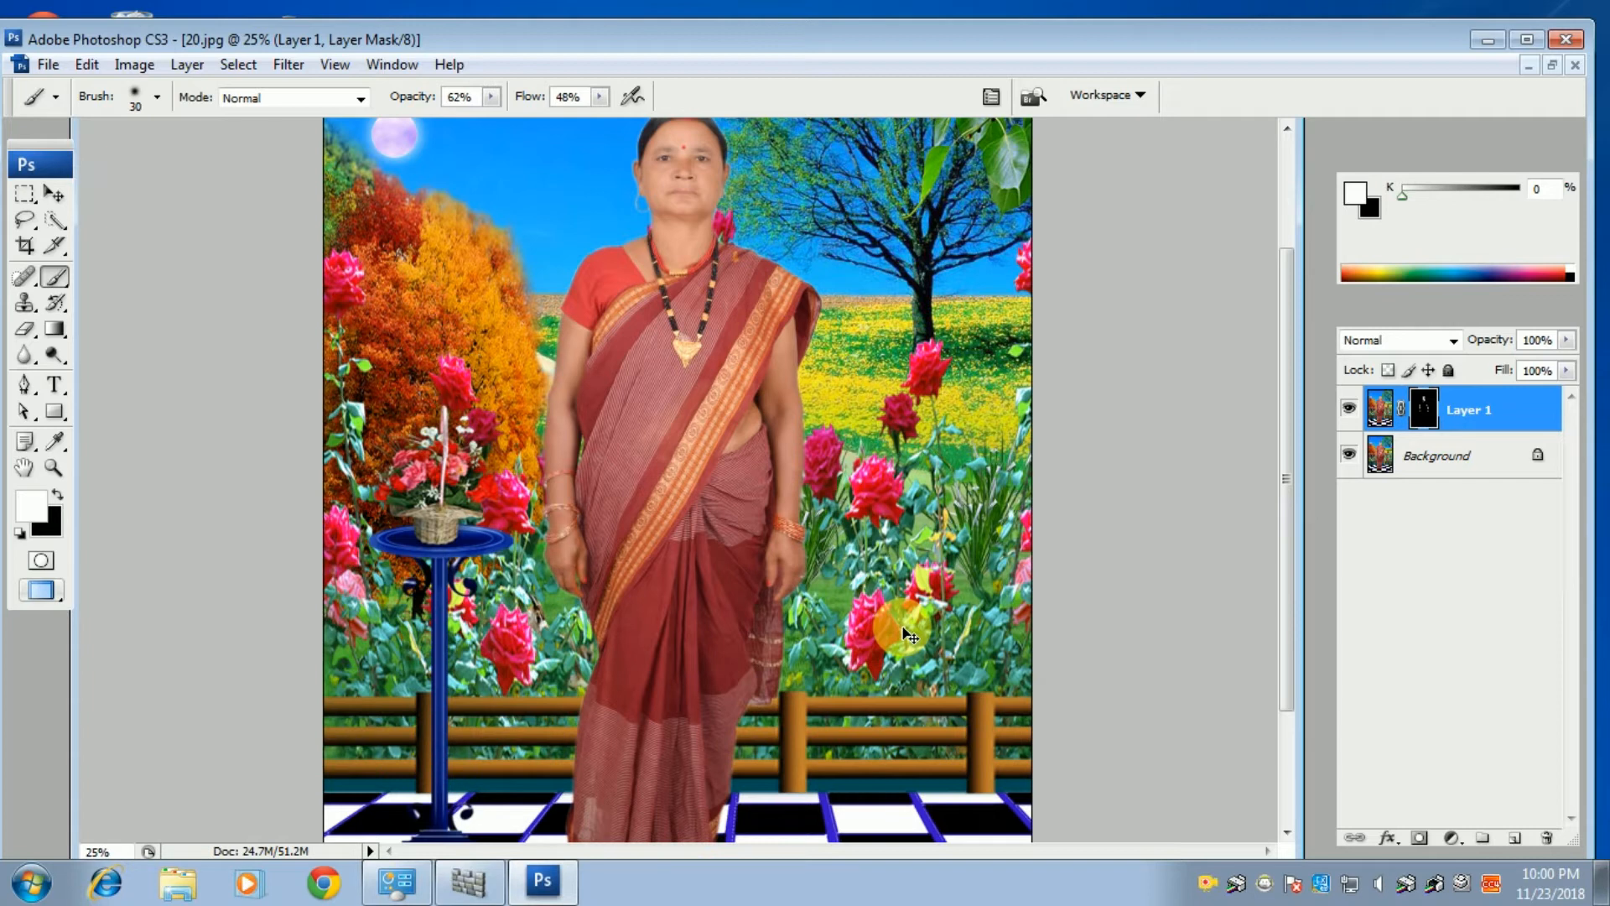
{"action": "key", "text": "ctrl+e"}
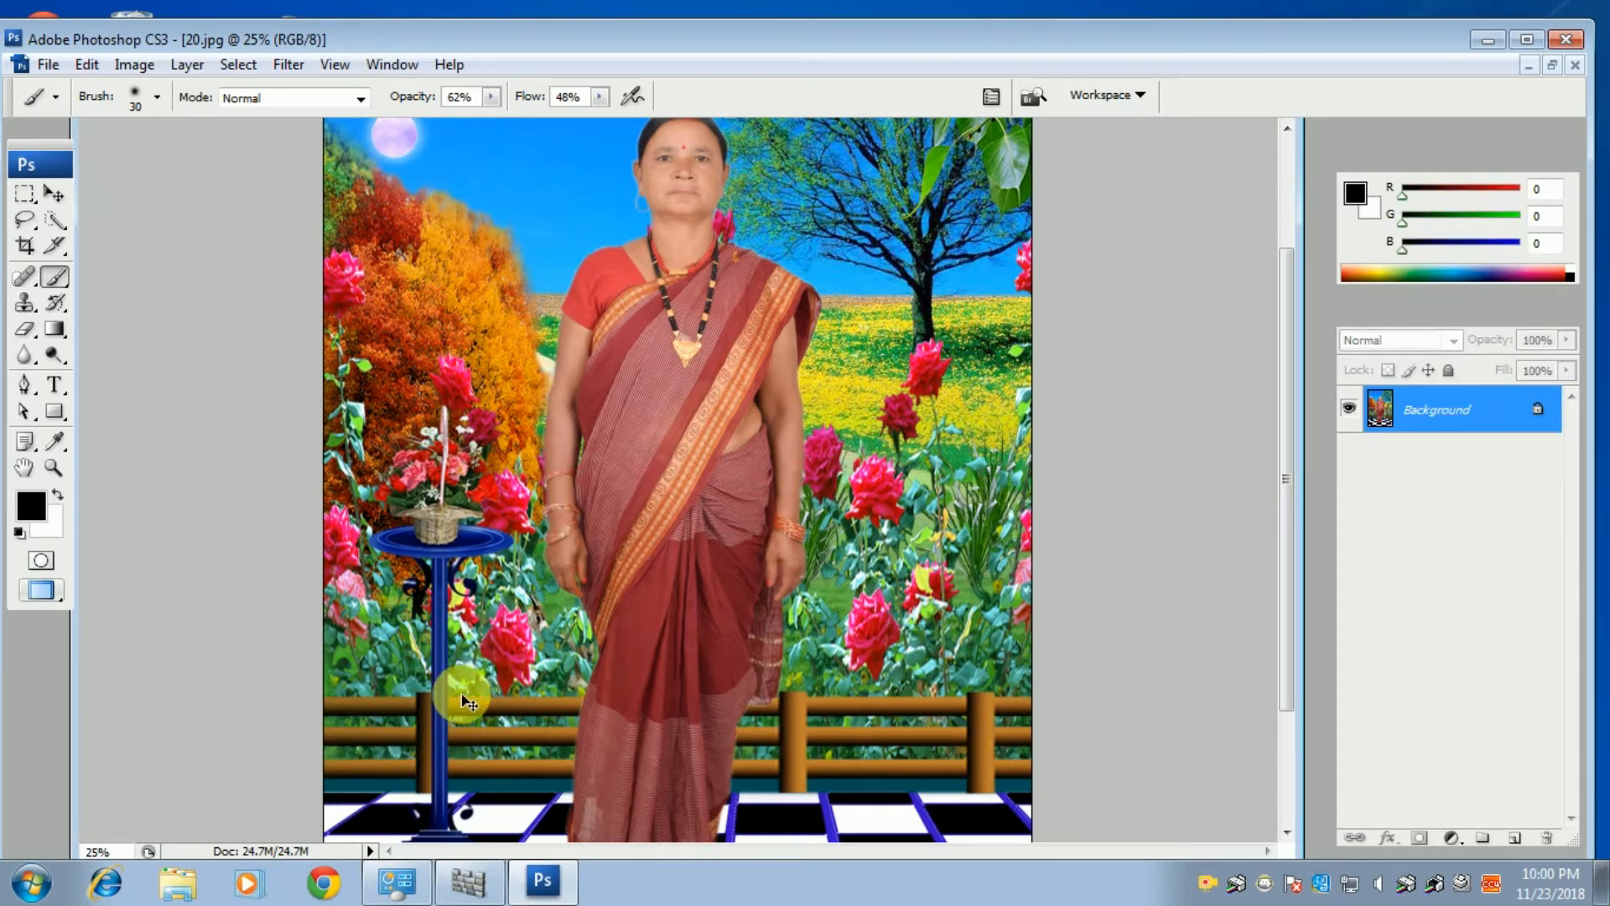
- Duplicate the merged Background as a new layer and set its blend mode to Soft Light
{"action": "key", "text": "ctrl+j"}
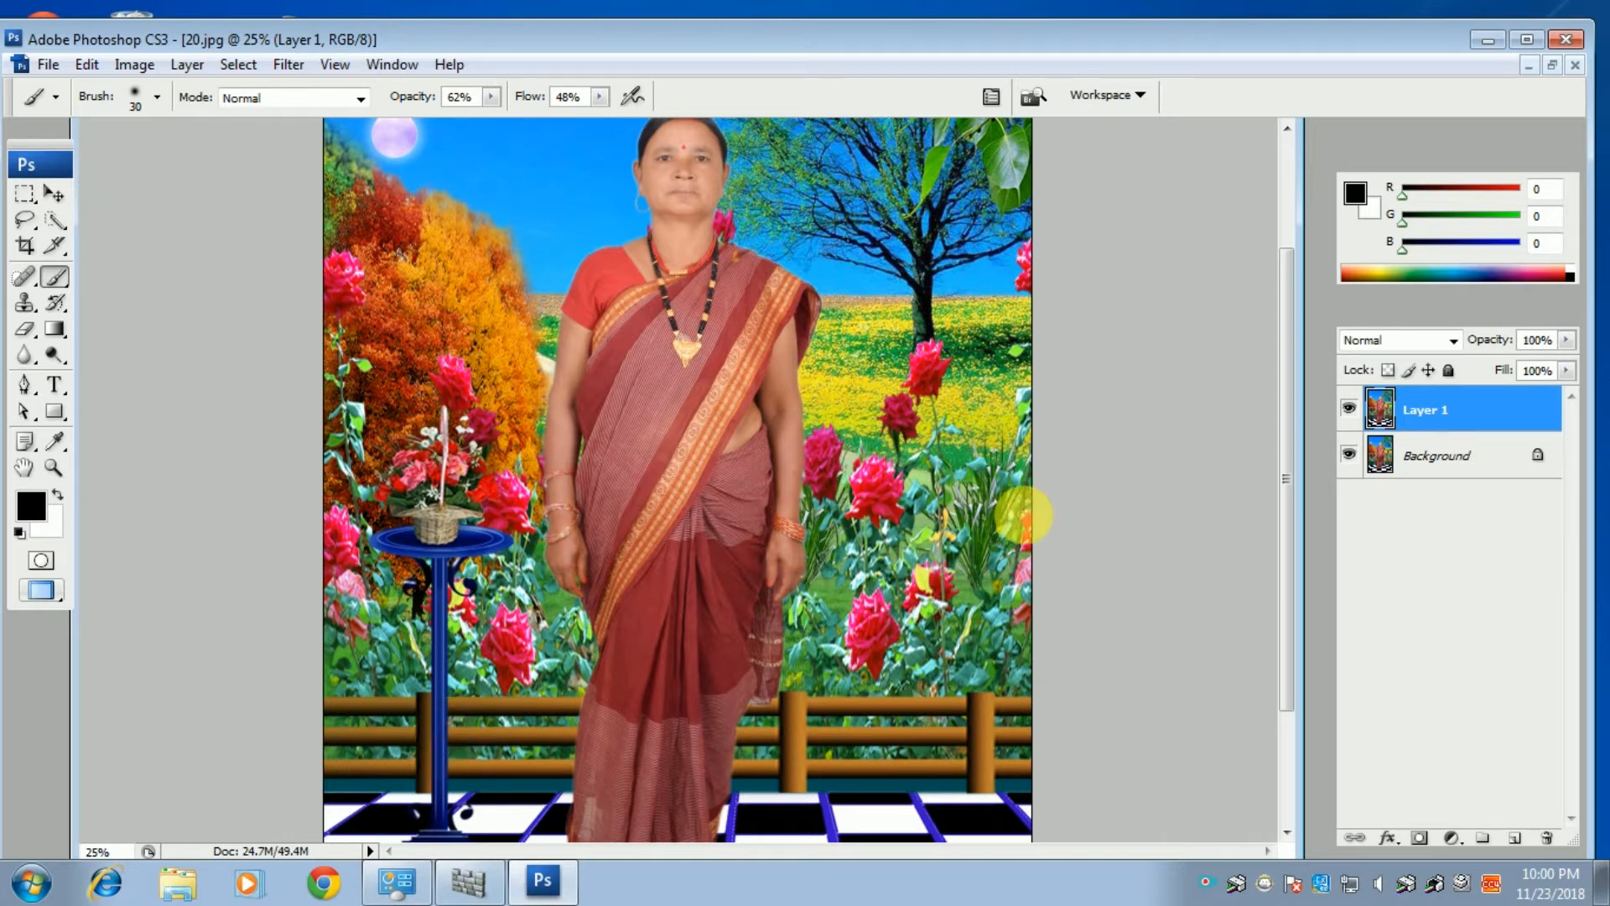
{"action": "left_click", "coordinate": [1441, 340]}
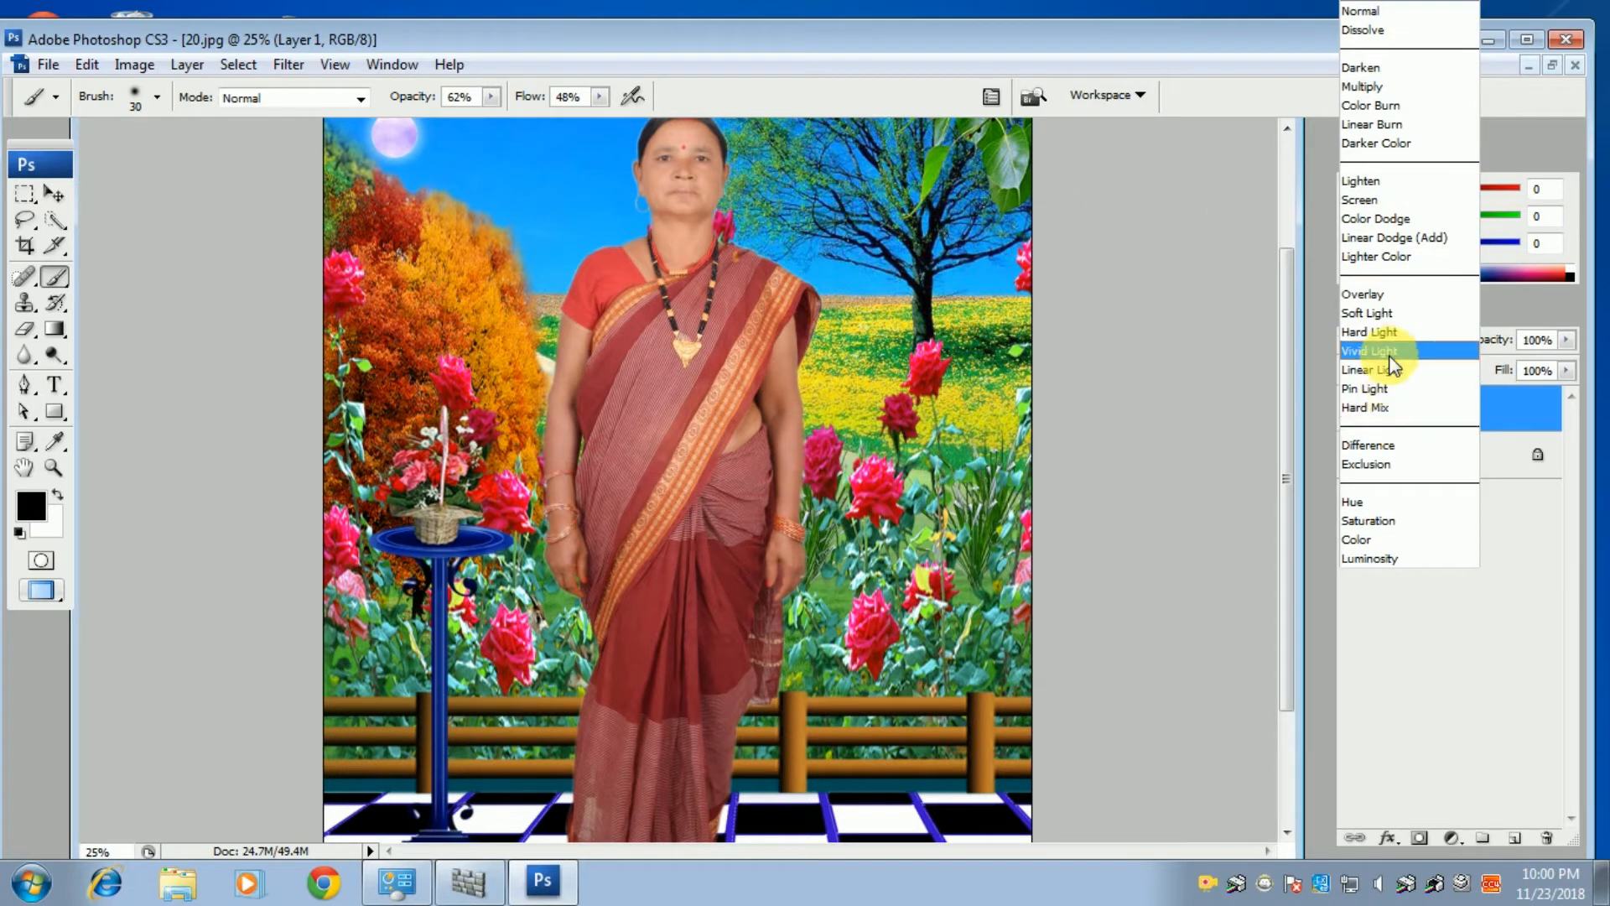
{"action": "left_click", "coordinate": [1396, 313]}
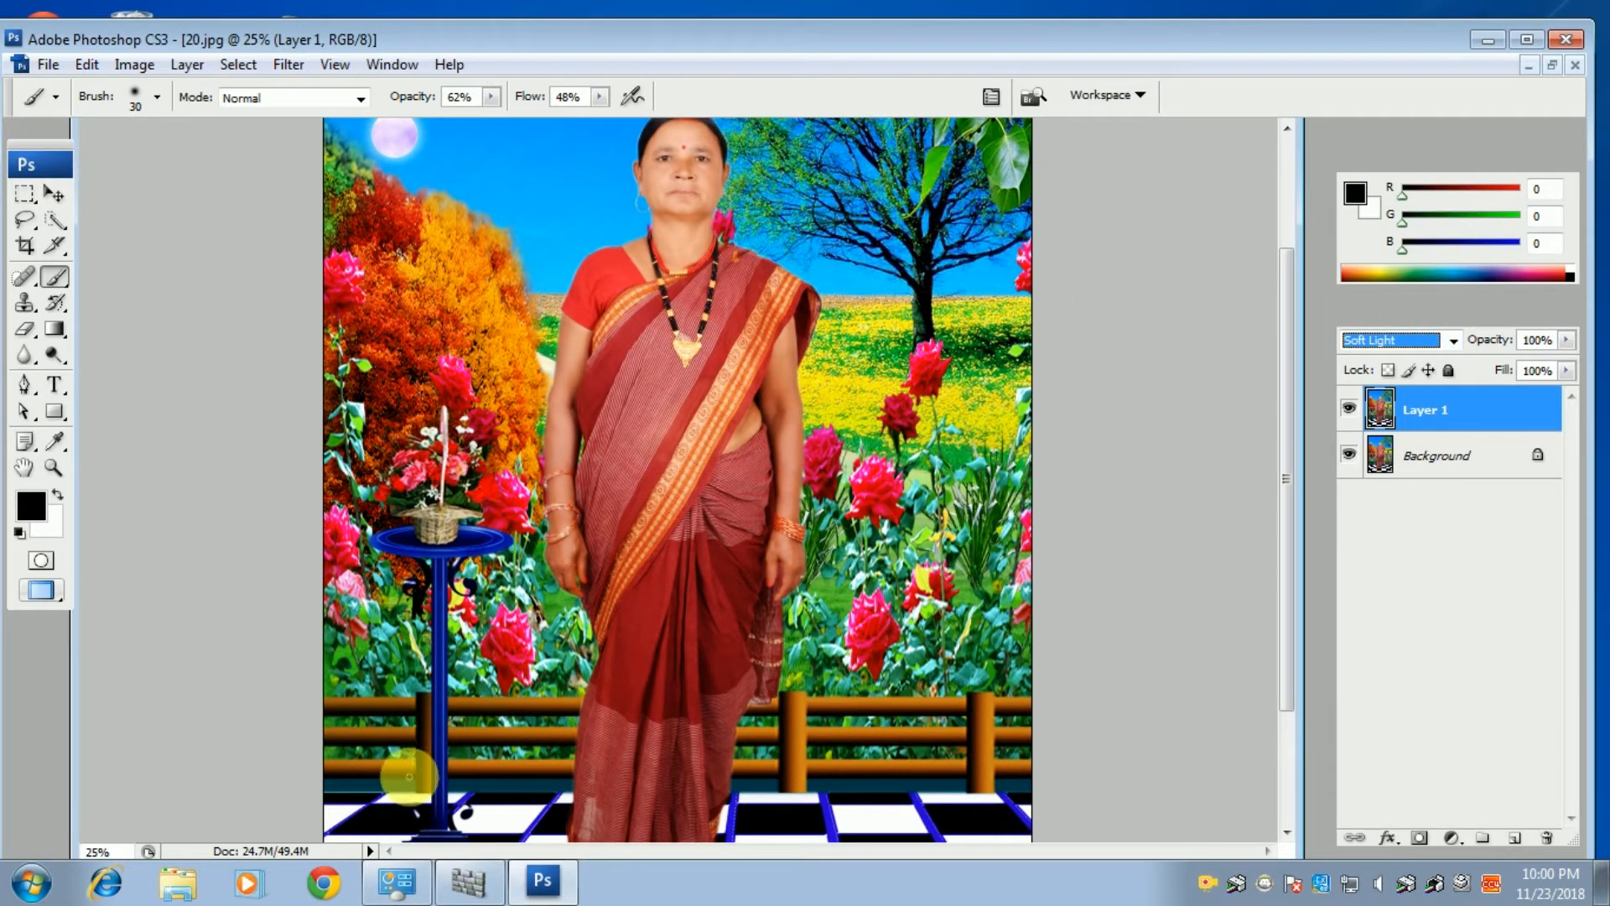
- Compare the picture with and without the Soft Light layer by switching the layer's visibility off and on
{"action": "left_click_drag", "start_coordinate": [699, 356], "coordinate": [696, 516]}
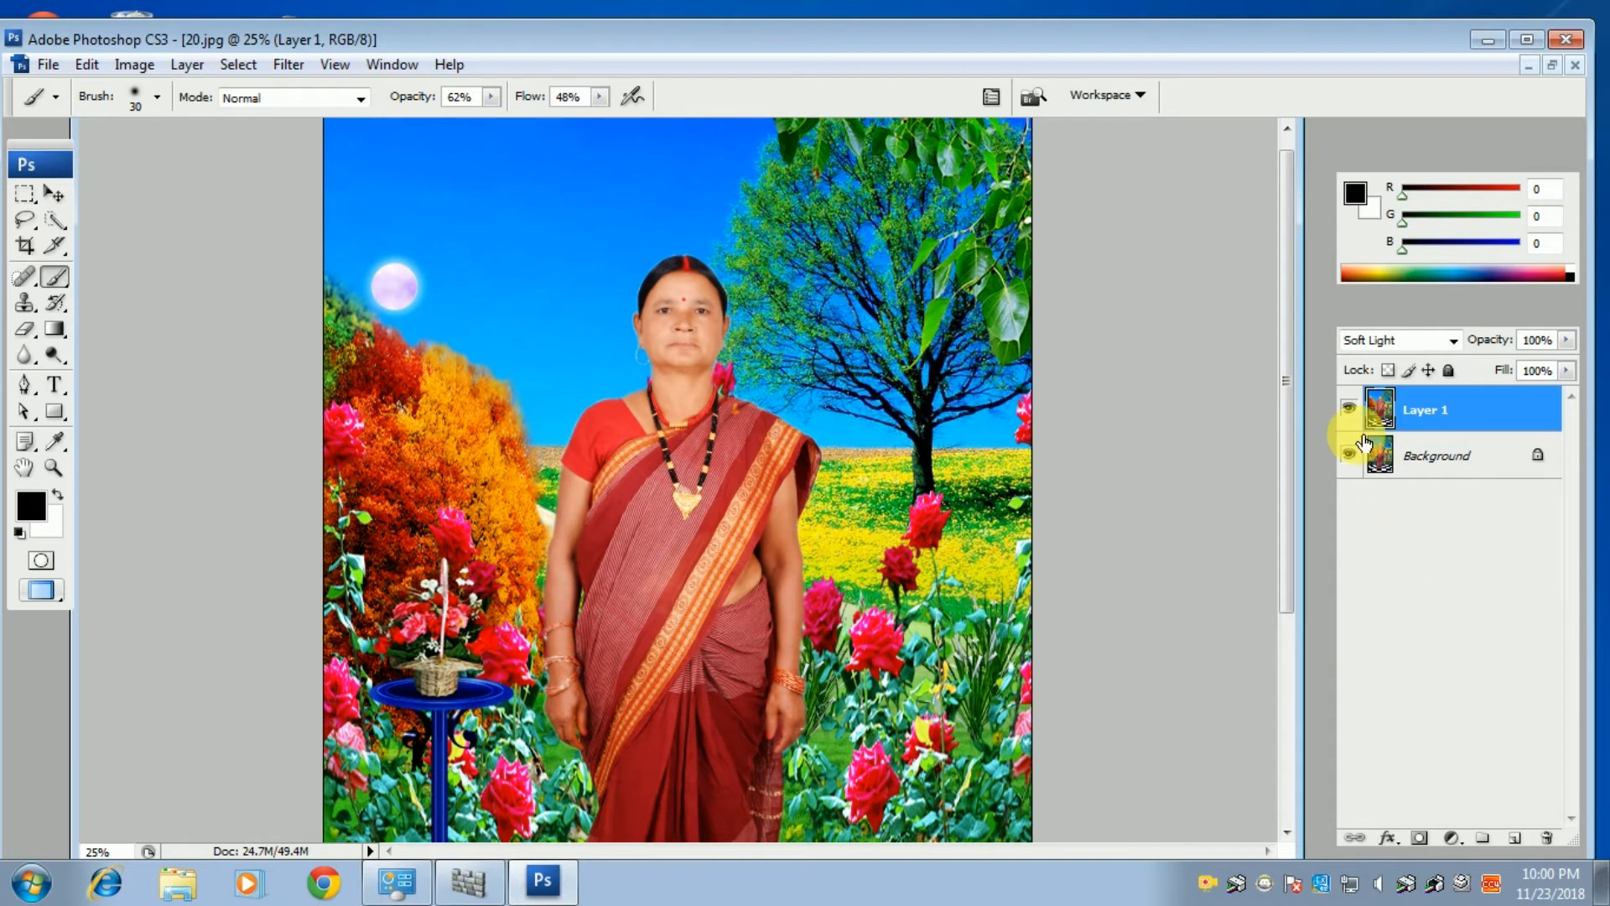
{"action": "left_click", "coordinate": [1356, 413]}
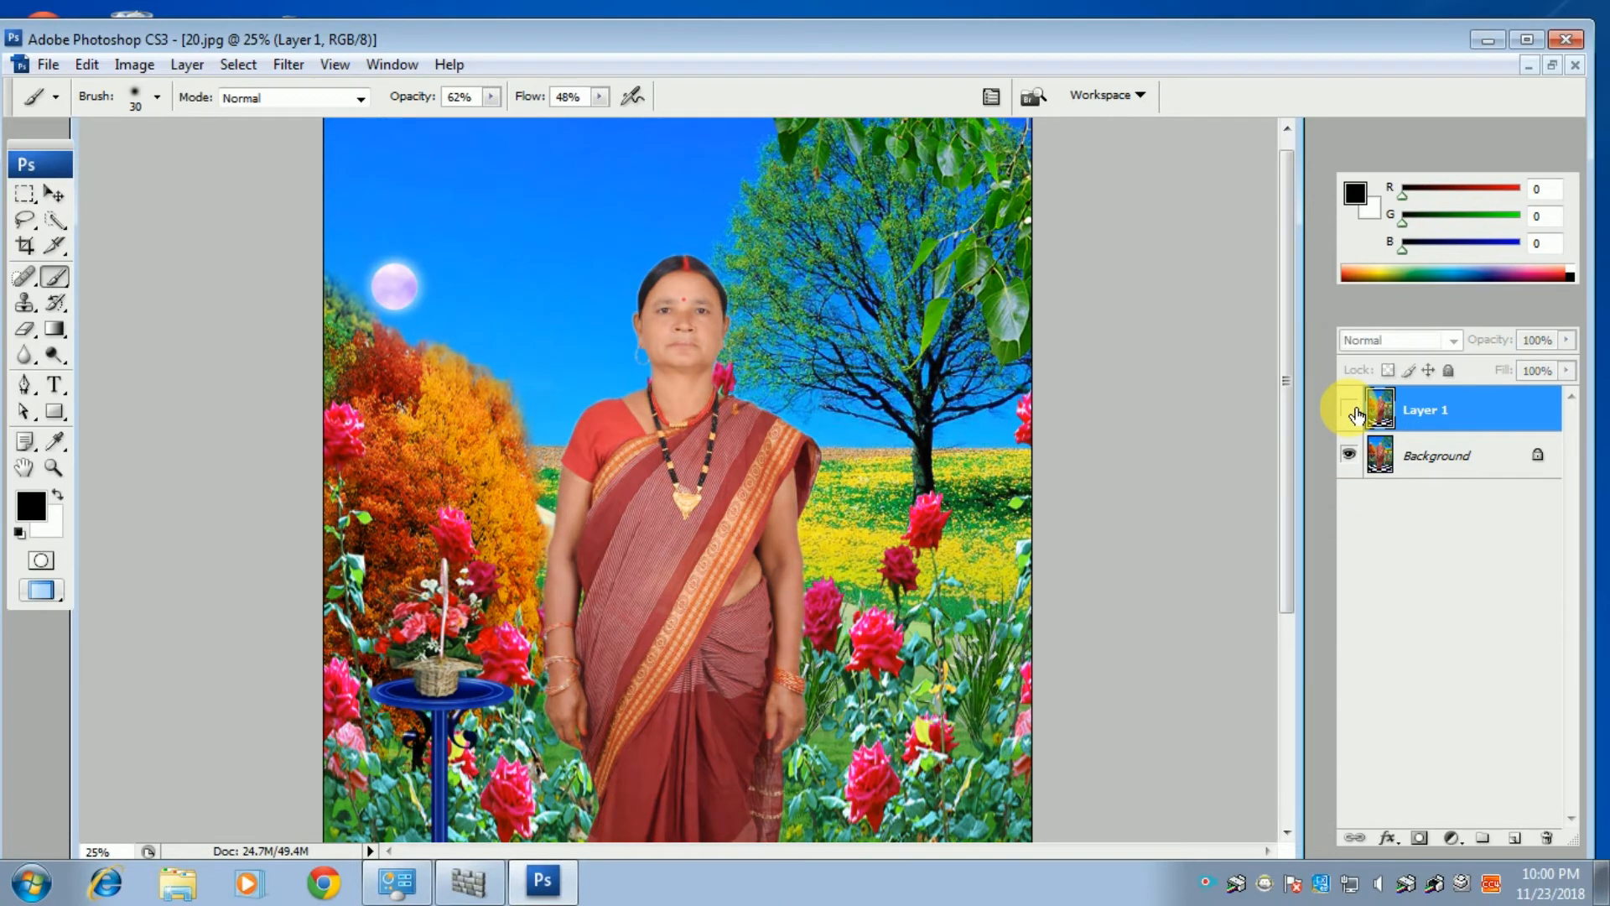
{"action": "left_click", "coordinate": [1356, 412]}
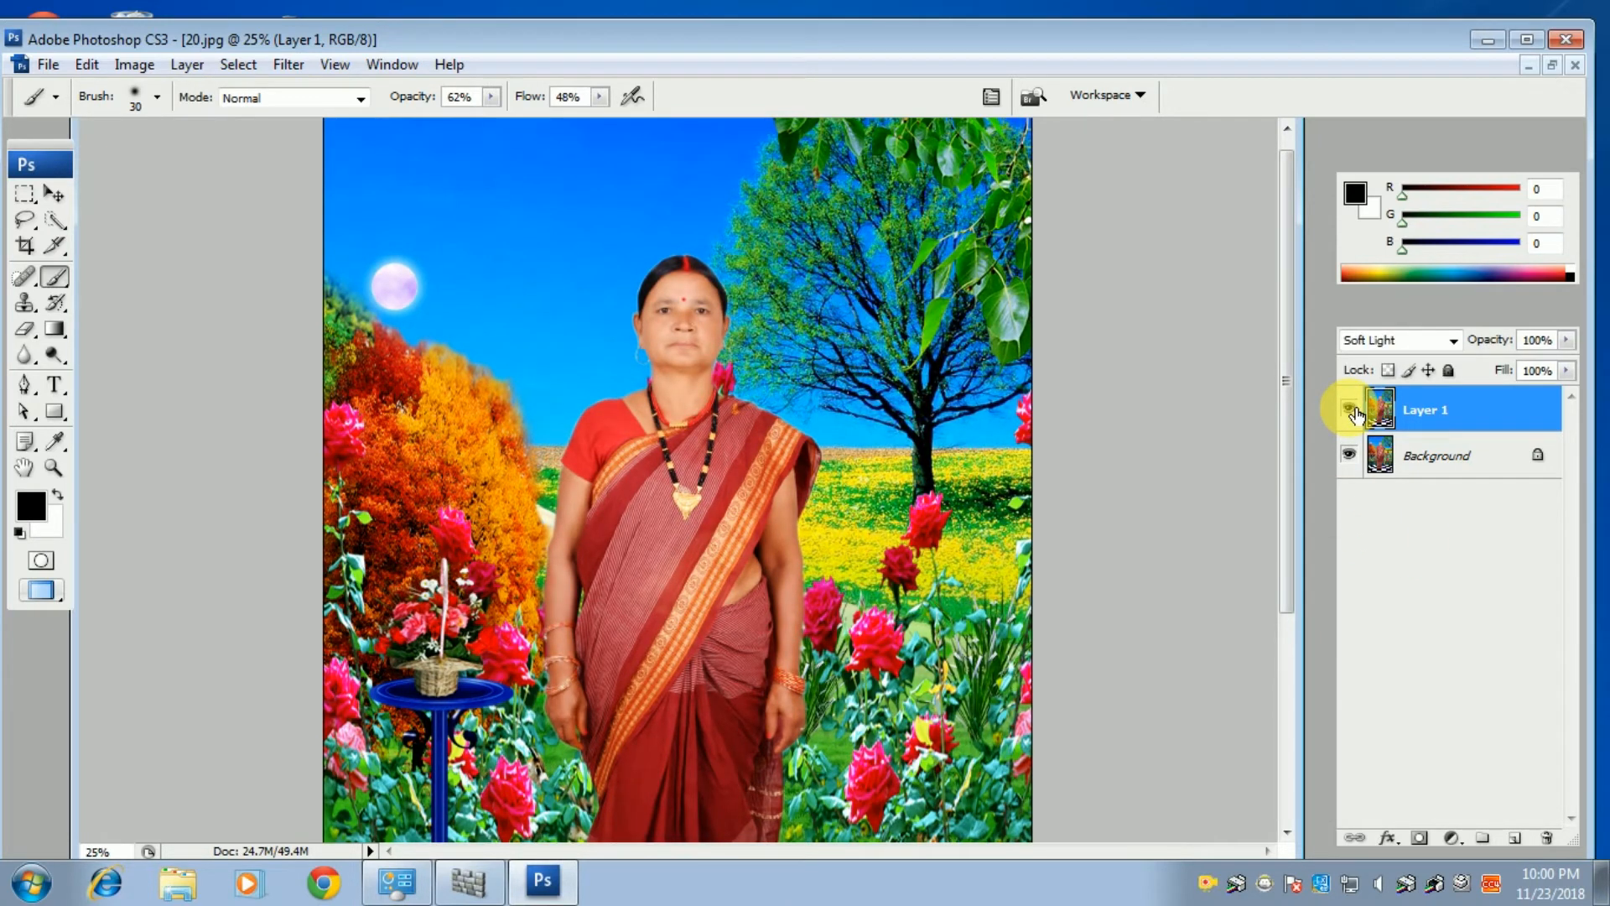
{"action": "left_click", "coordinate": [1357, 413]}
{"action": "left_click", "coordinate": [1357, 413]}
- Merge the Soft Light layer down into the Background
{"action": "key", "text": "ctrl+minus"}
{"action": "key", "text": "ctrl+minus"}
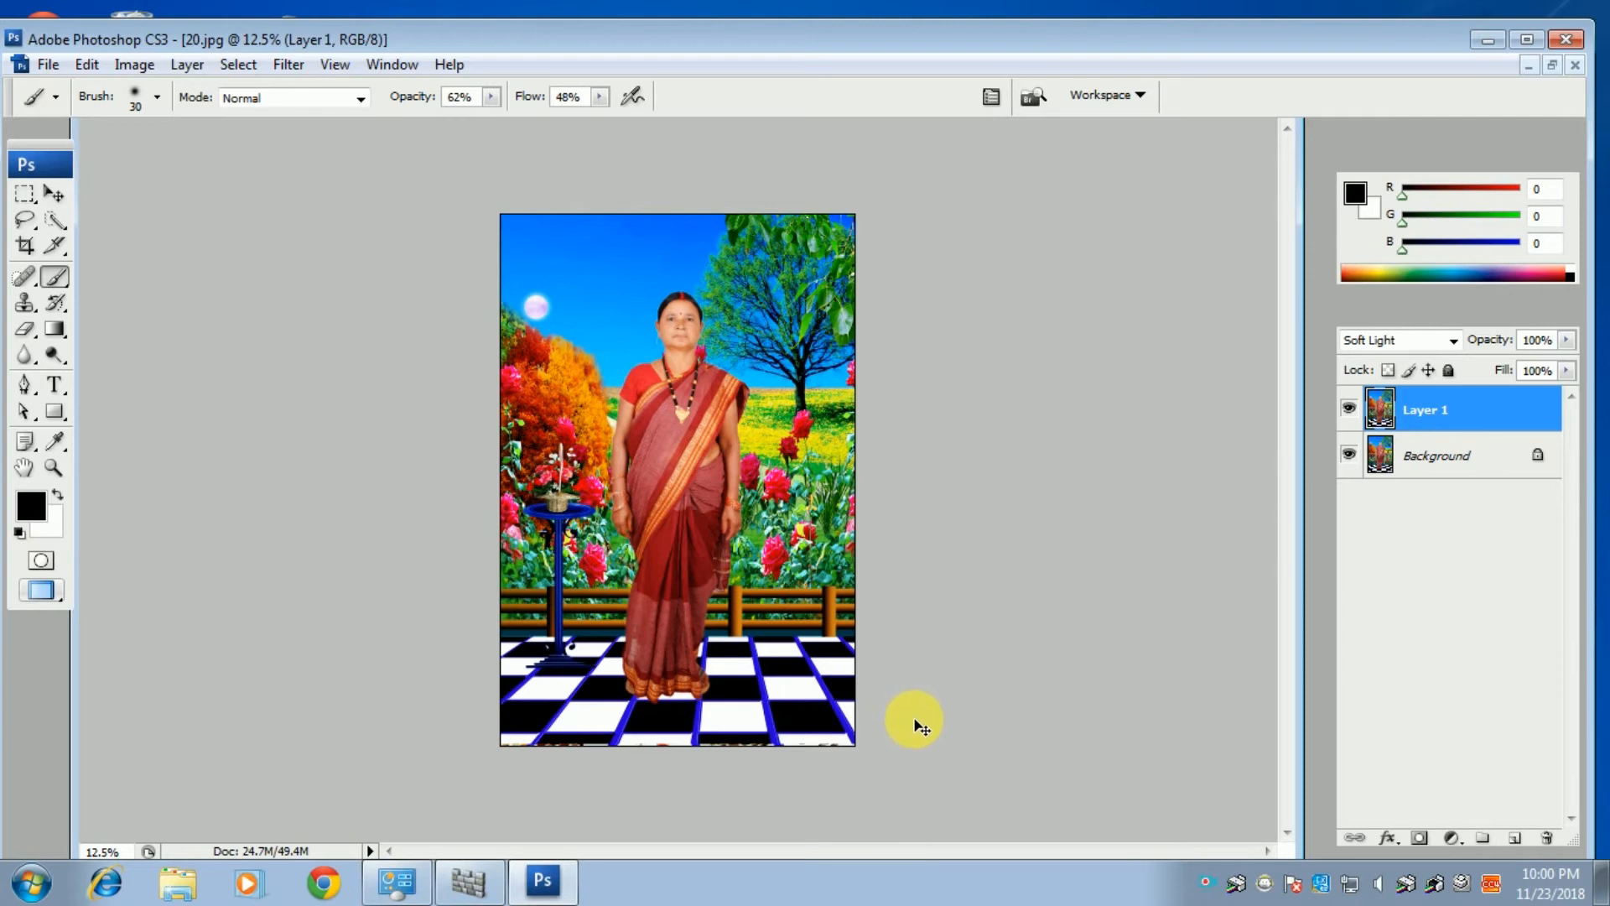
{"action": "key", "text": "ctrl+e"}
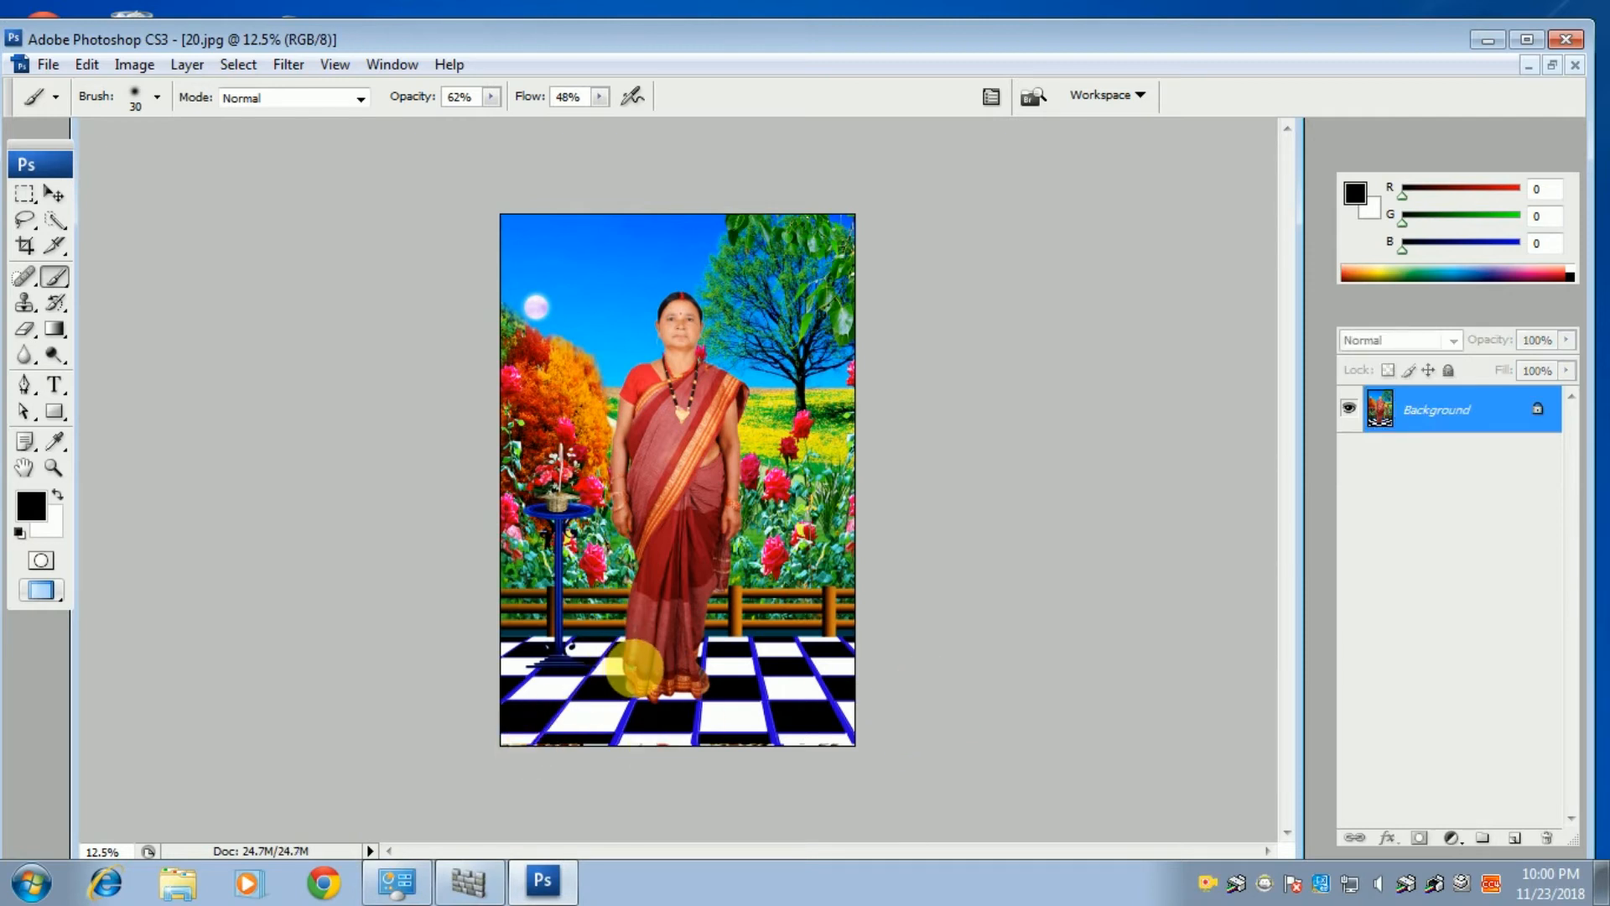
- Examine the finished composite, checking the woman's face, sari and surroundings up close and the full picture
{"action": "key", "text": "ctrl+plus"}
{"action": "key", "text": "ctrl+plus"}
{"action": "key", "text": "ctrl+plus"}
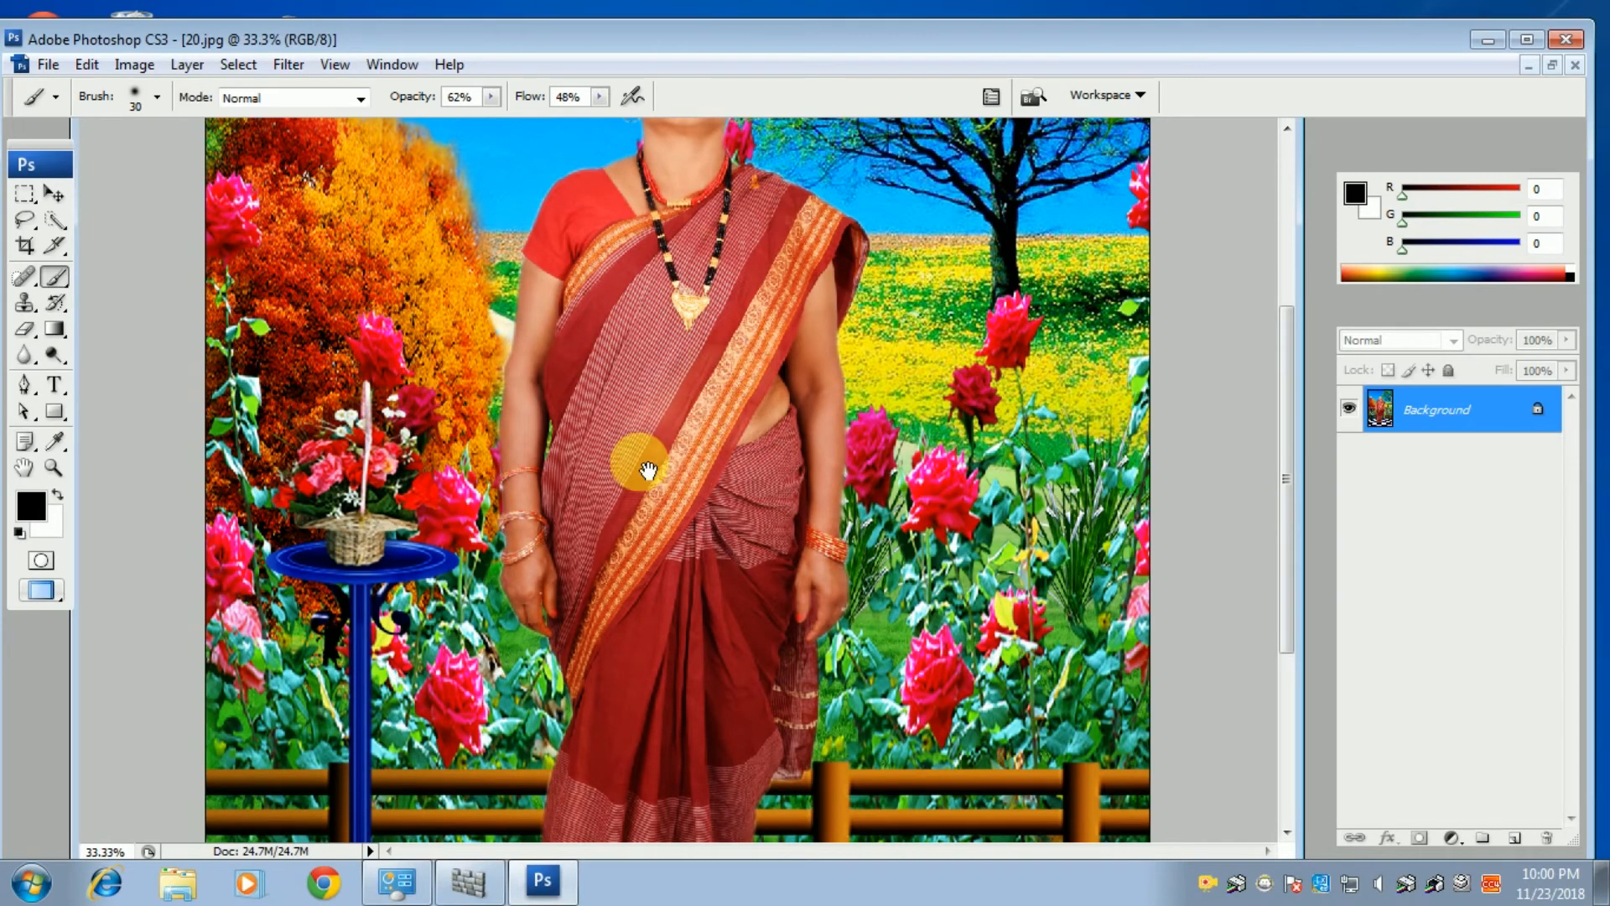
{"action": "scroll", "coordinate": [684, 323], "scroll_direction": "up", "scroll_amount": 5}
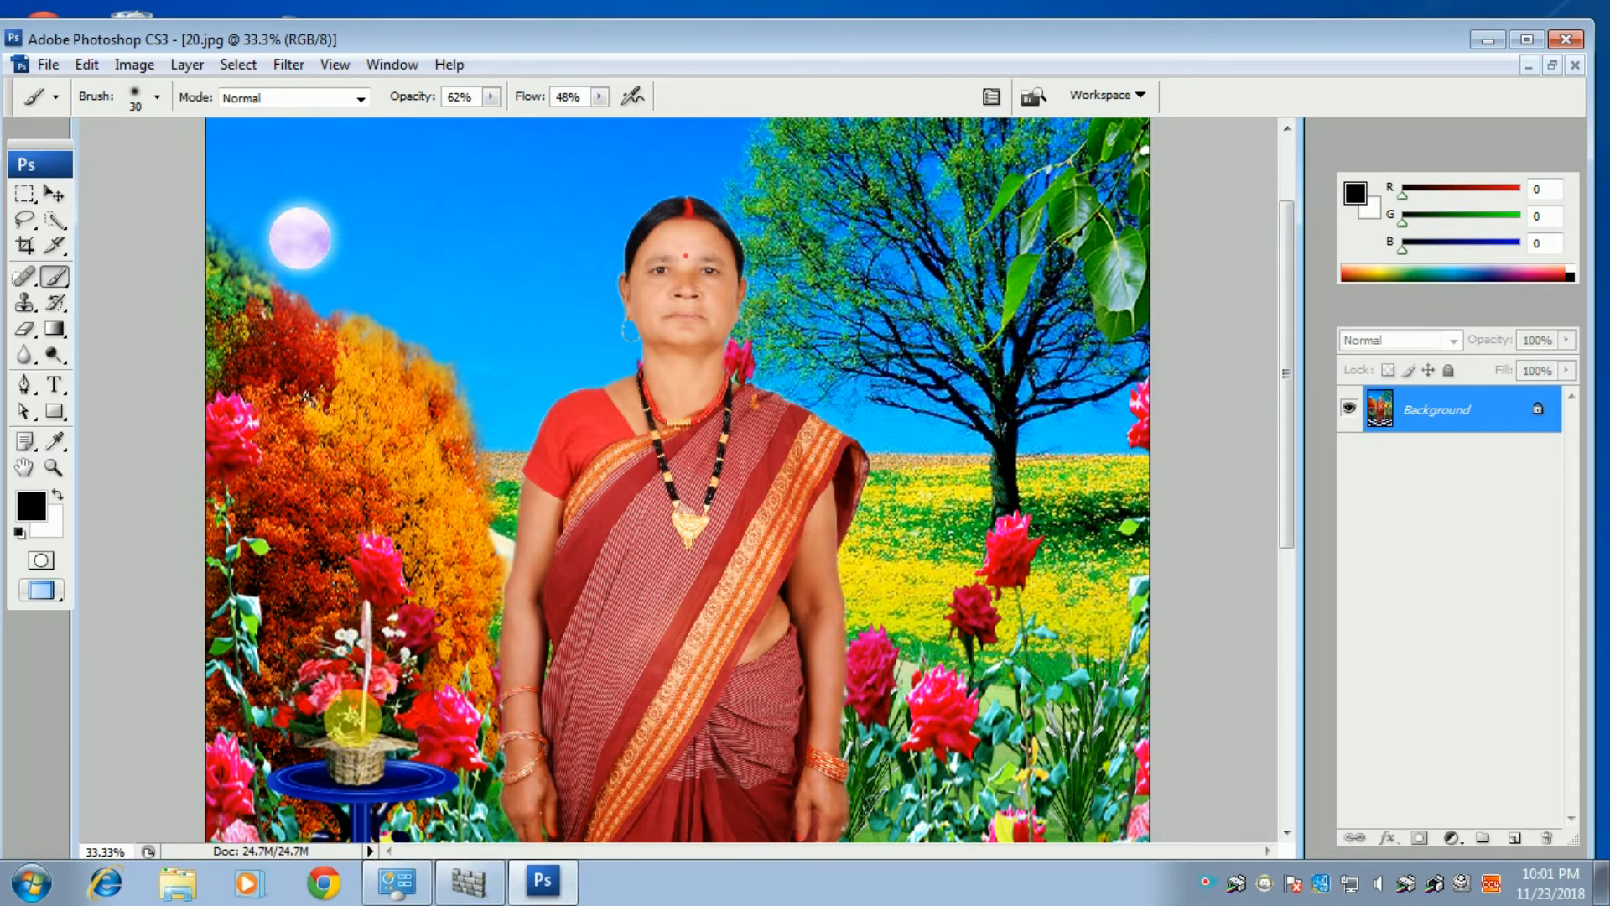
{"action": "key", "text": "ctrl+plus"}
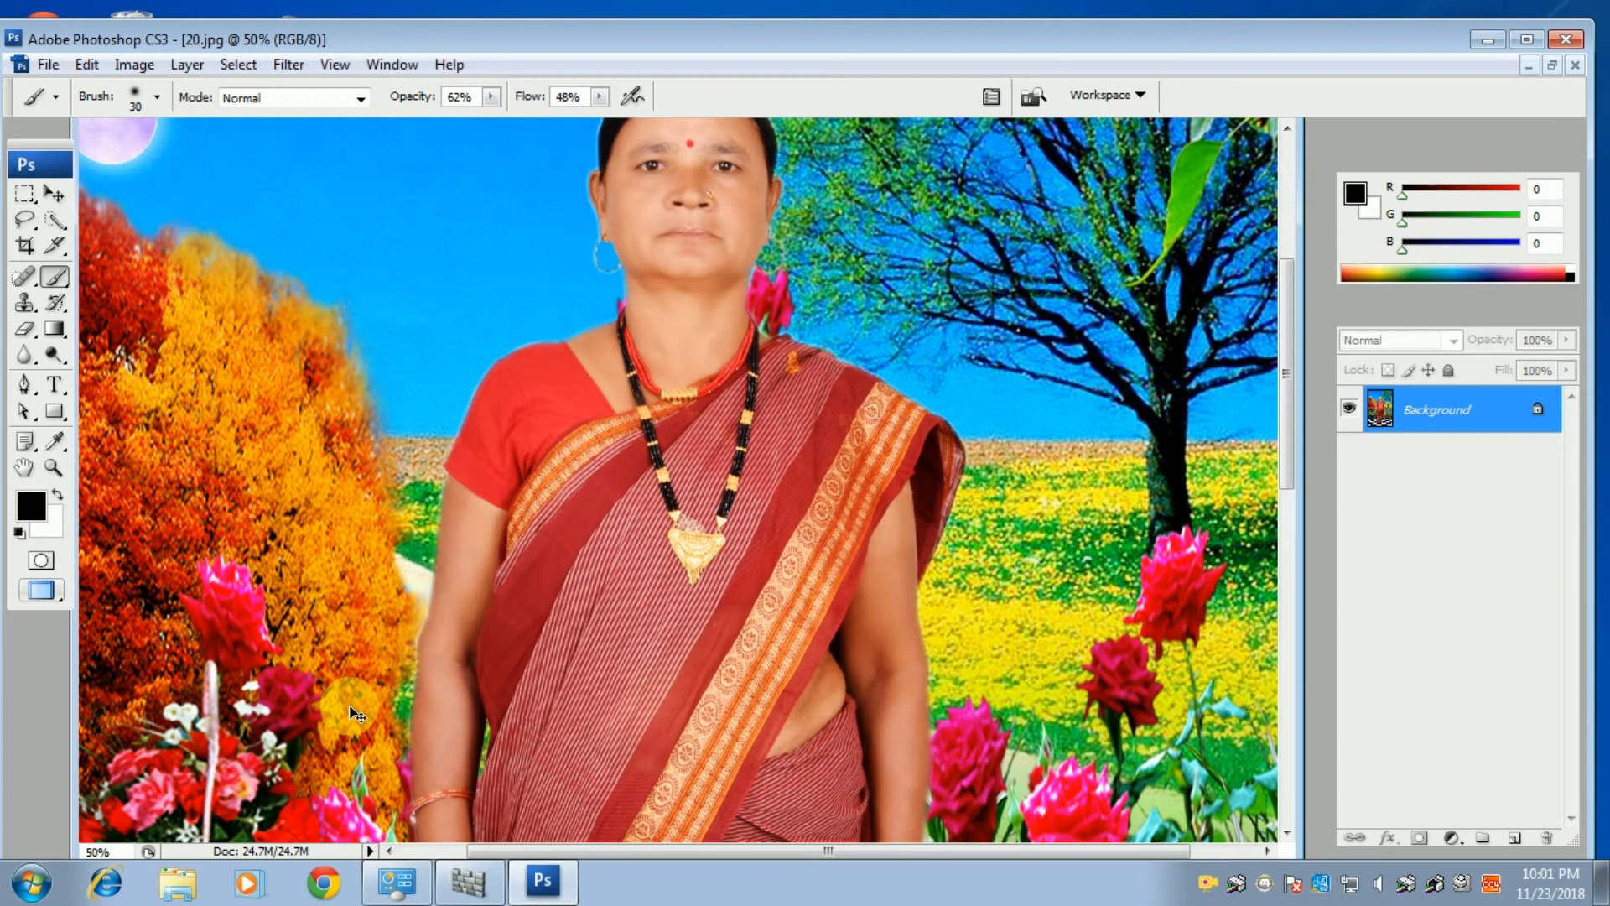
{"action": "key", "text": "ctrl+minus"}
{"action": "key", "text": "ctrl+minus"}
{"action": "key", "text": "ctrl+minus"}
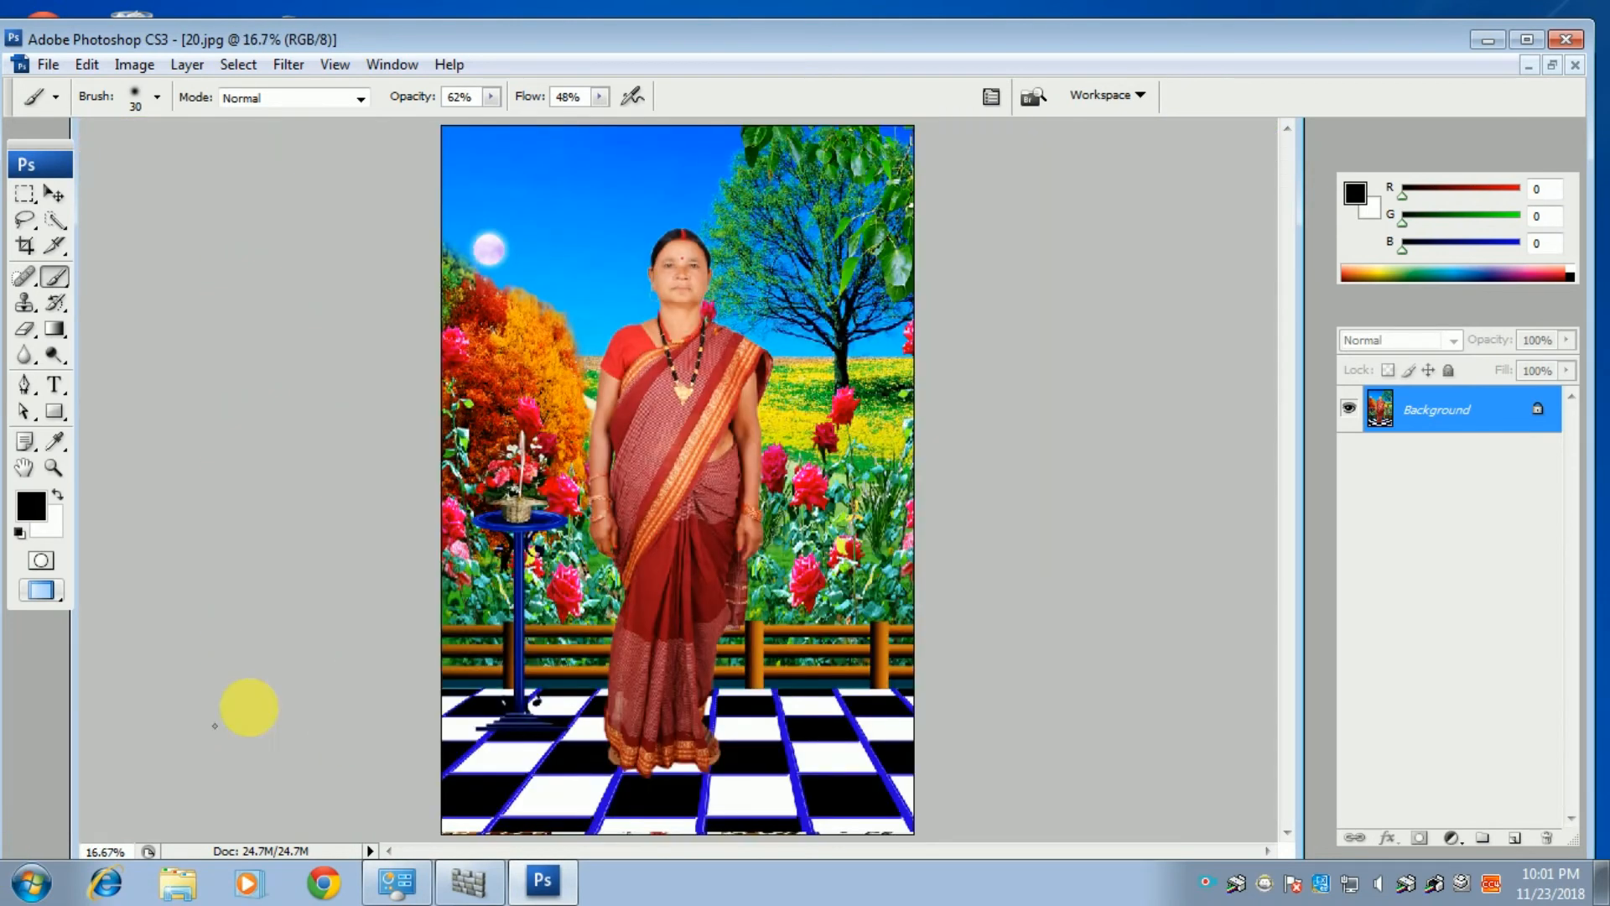